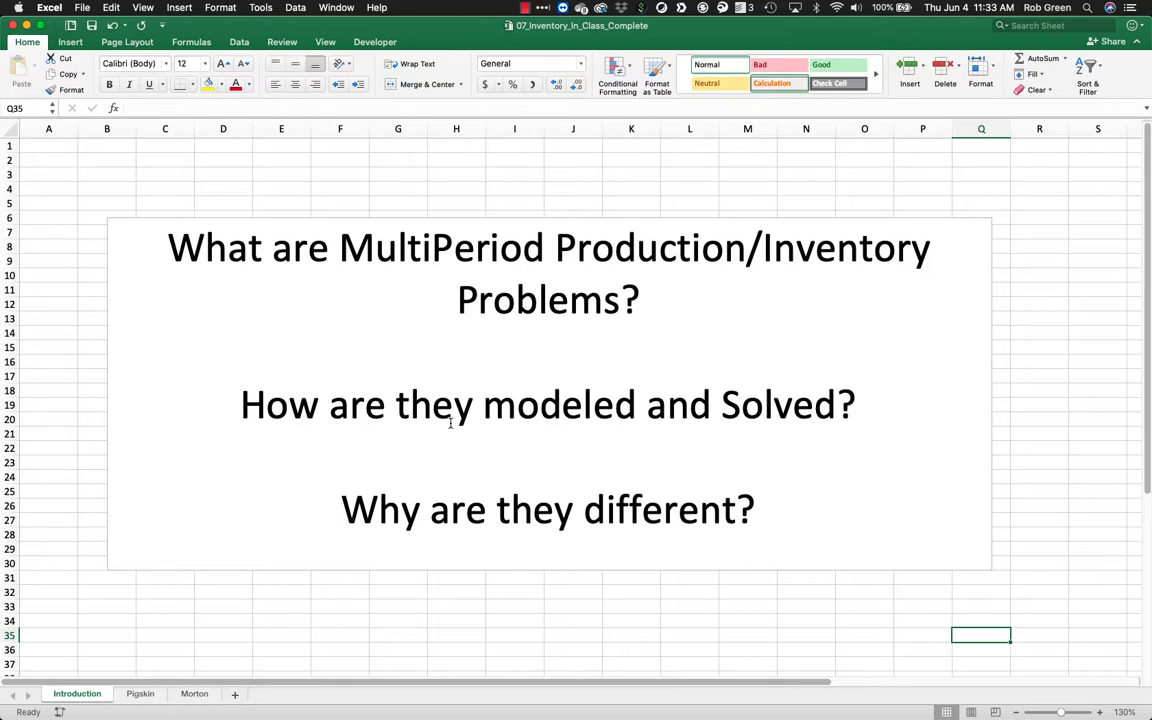
On the Pigskin sheet, bold '6 months' and enlarge the description box to show all text.
left_click(138, 693)
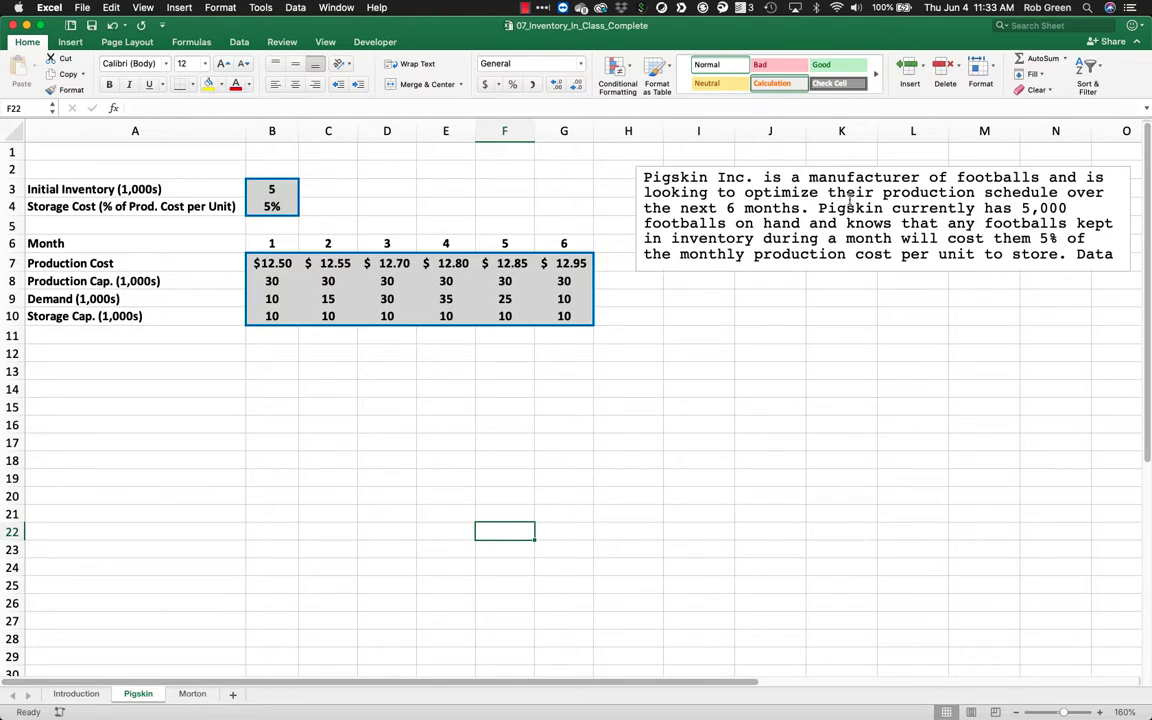
left_click_drag(727, 208, 783, 208)
key("super+b")
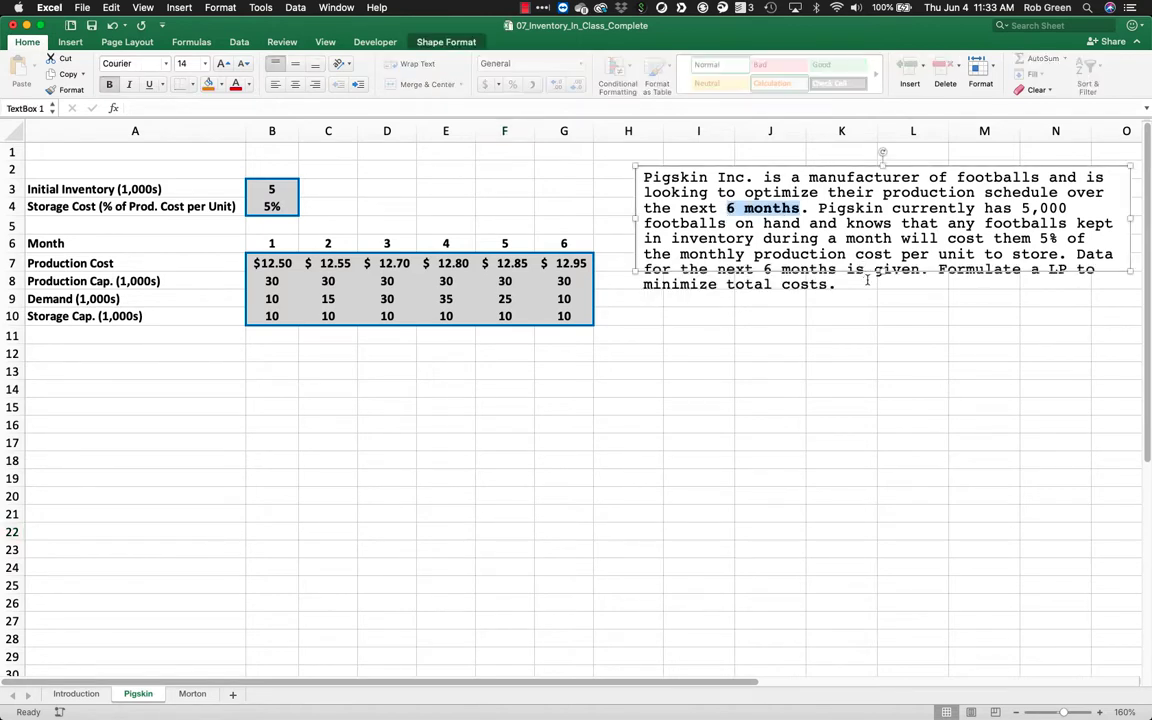
left_click_drag(869, 272, 869, 342)
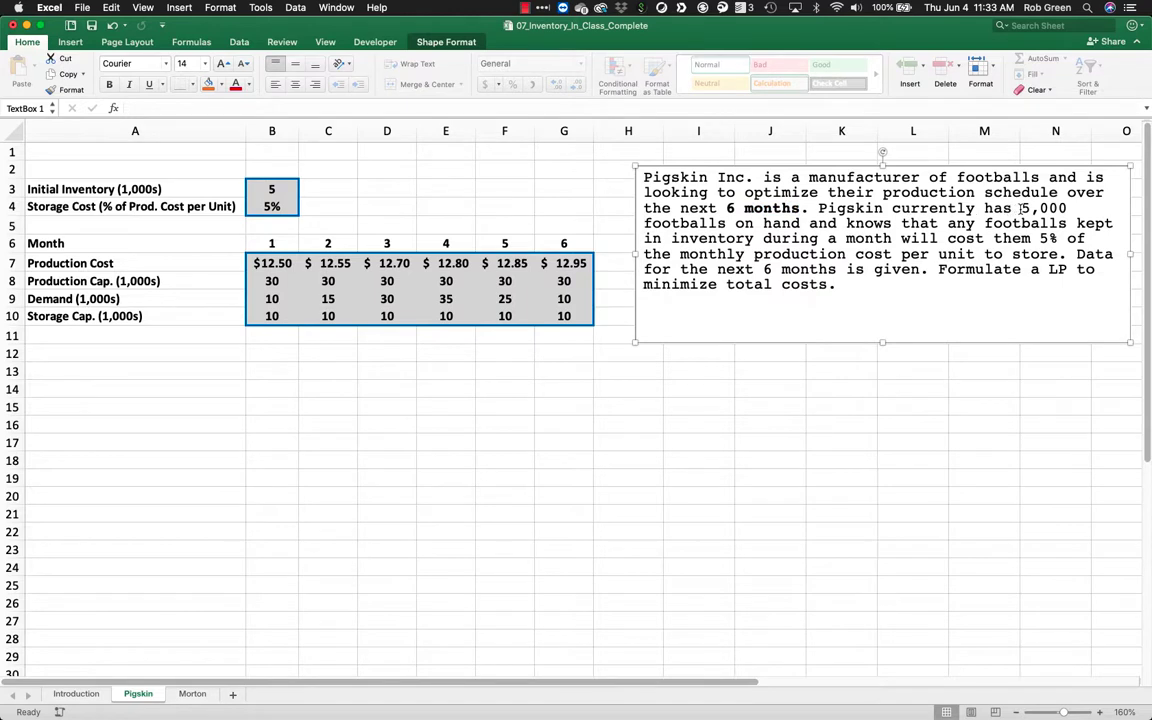
Bold the phrases '5,000 footballs on hand' and the 5% storage cost phrase.
left_click_drag(1021, 208, 803, 223)
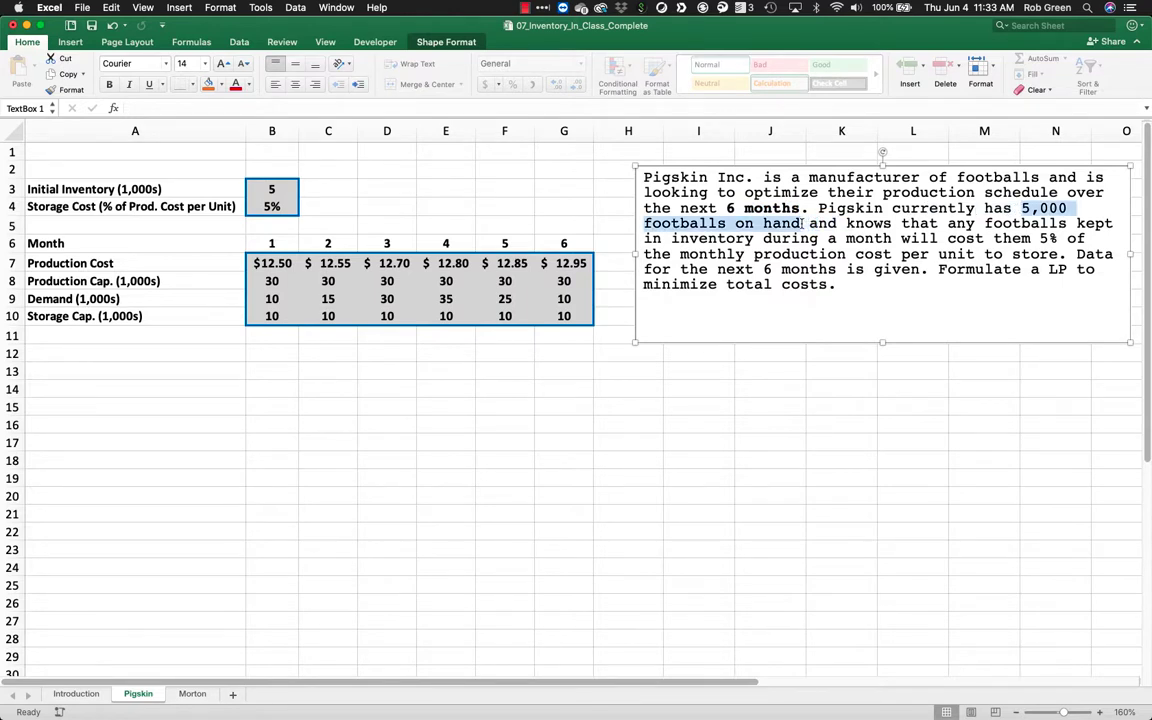
key("super+b")
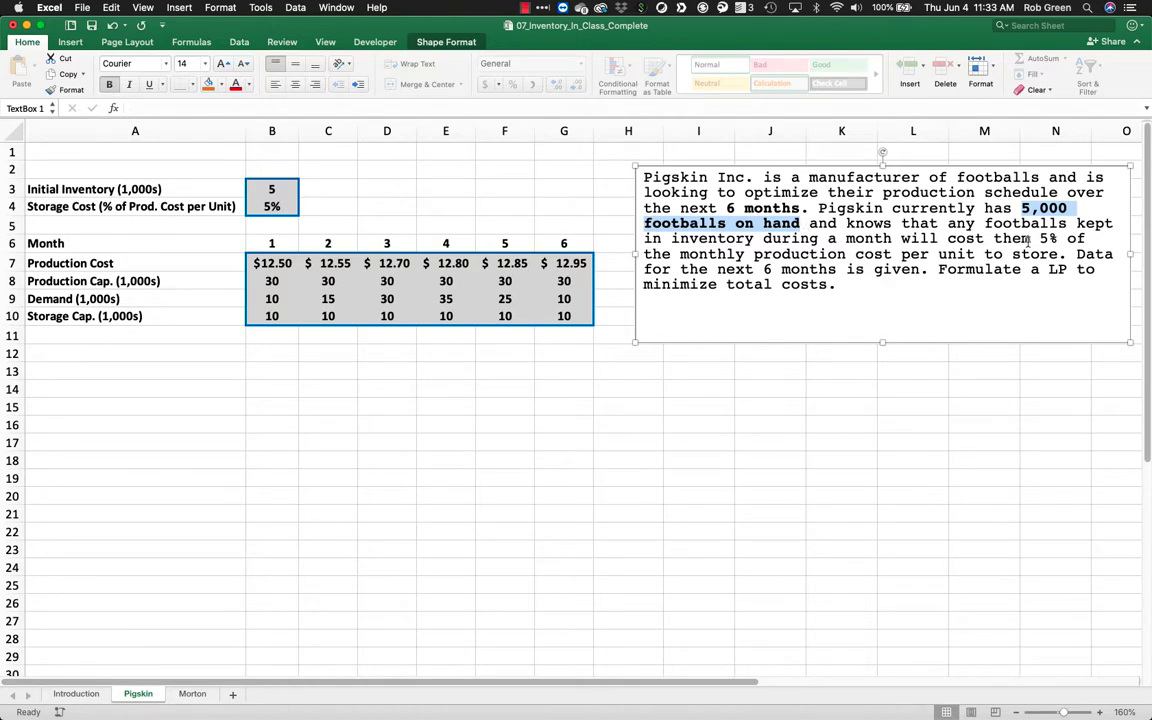
left_click_drag(1039, 240, 976, 255)
key("super+b")
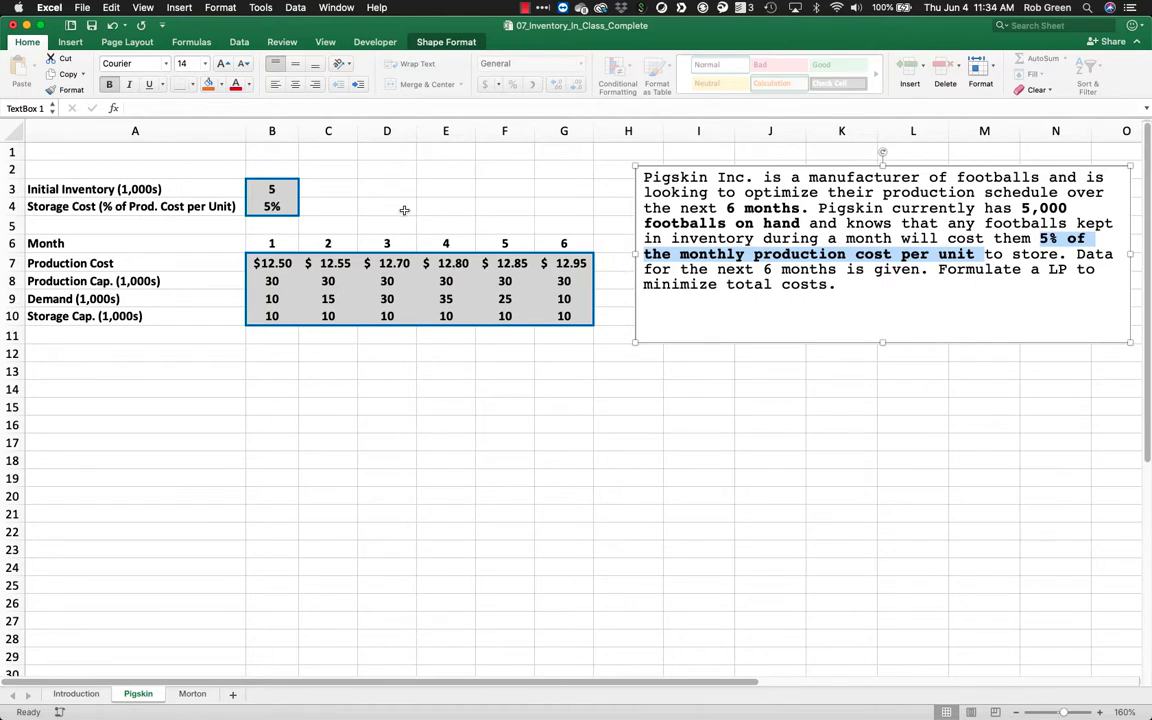
left_click_drag(400, 210, 170, 303)
left_click(170, 303)
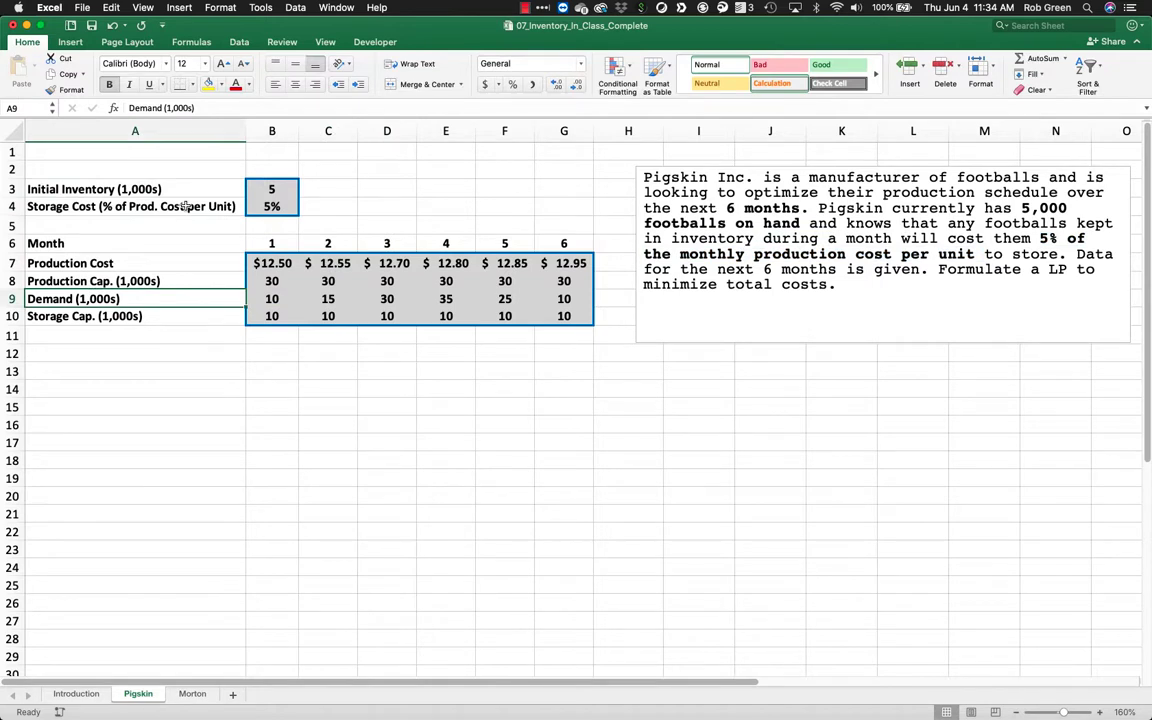
left_click(196, 188)
left_click(268, 189)
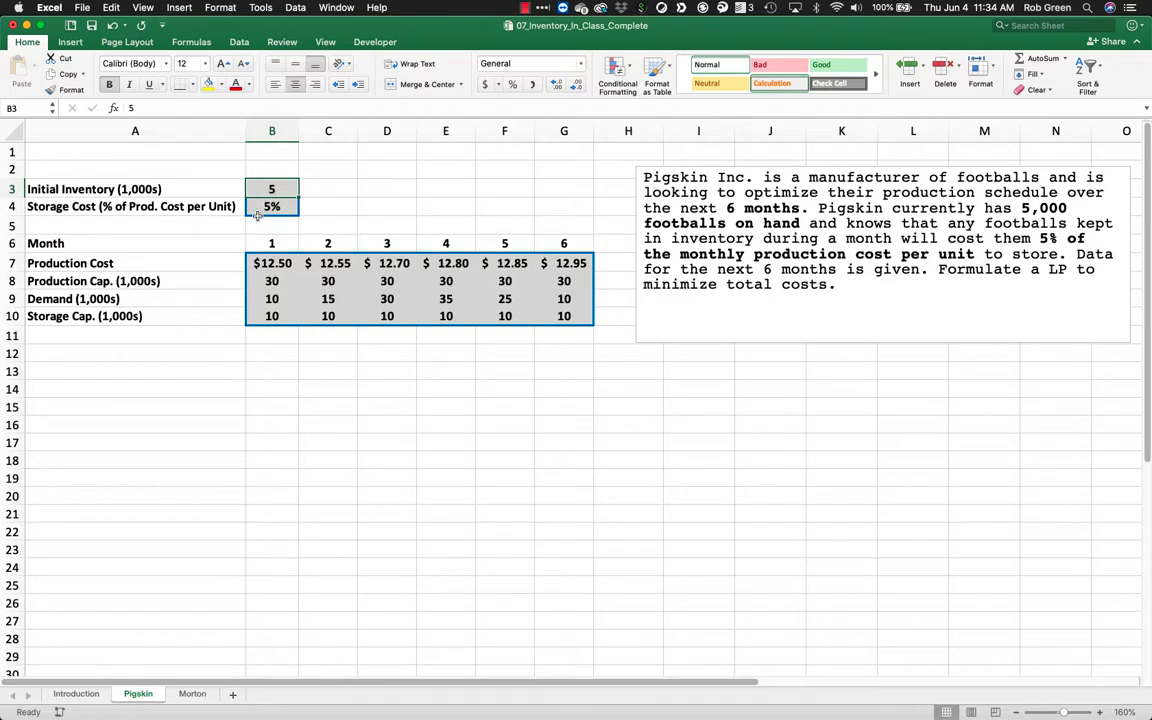
left_click(272, 206)
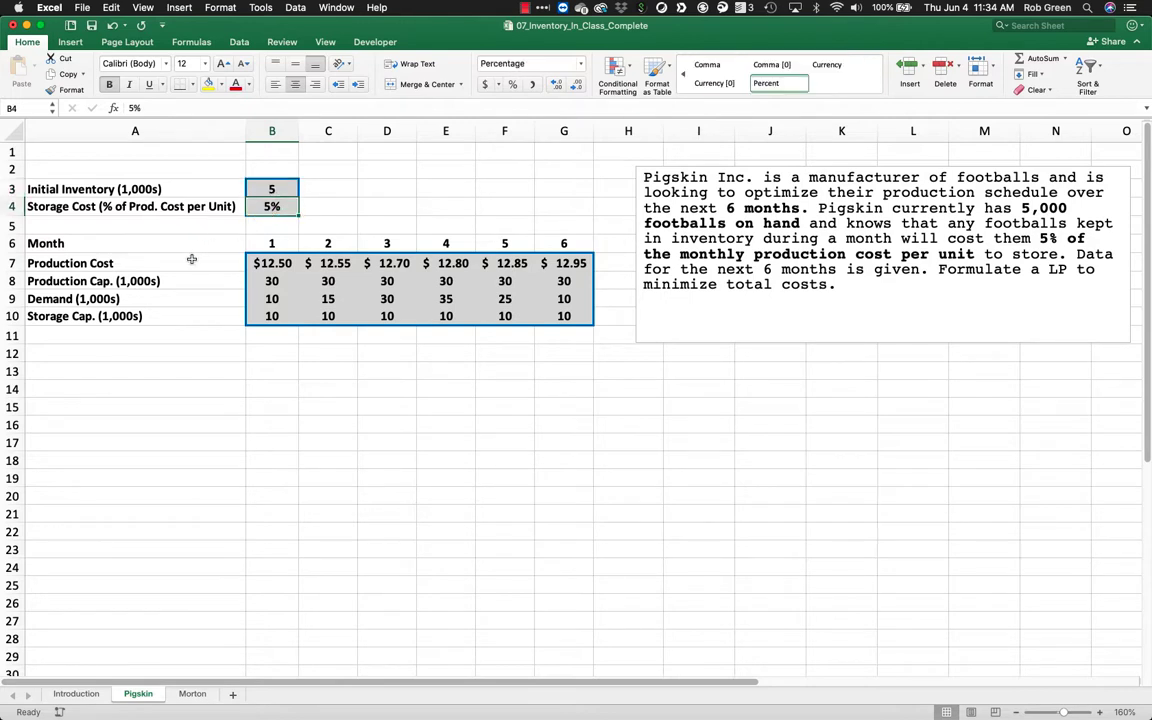
left_click_drag(175, 263, 572, 265)
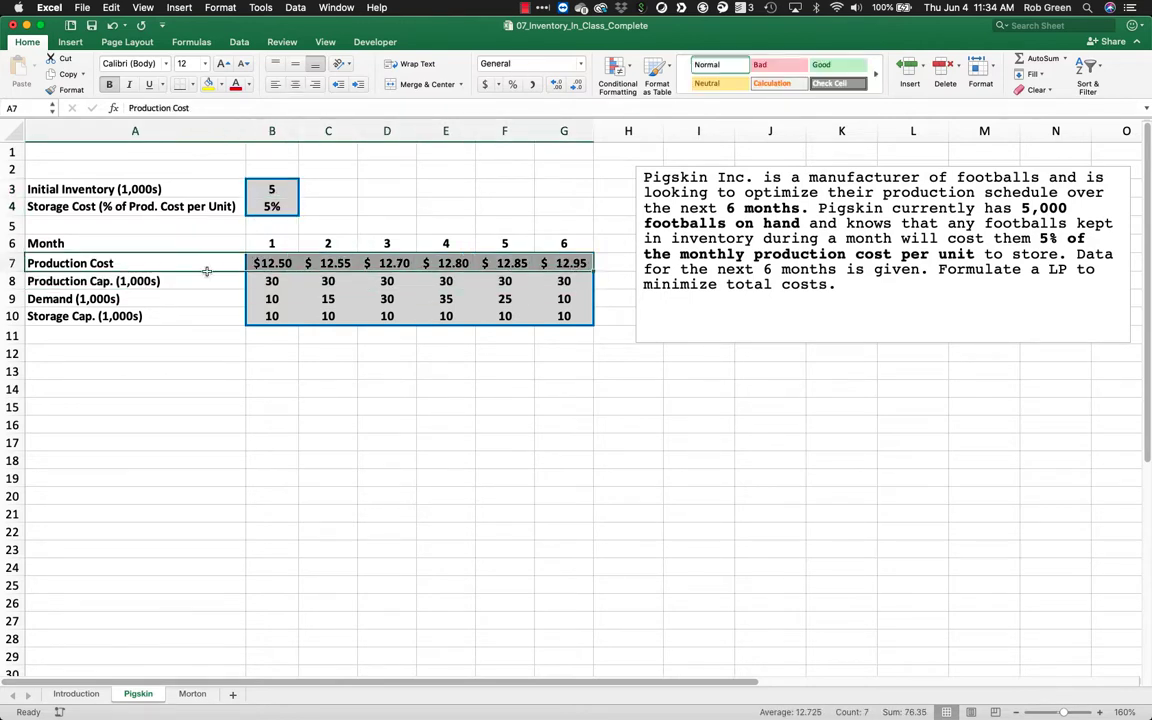
left_click_drag(137, 281, 530, 283)
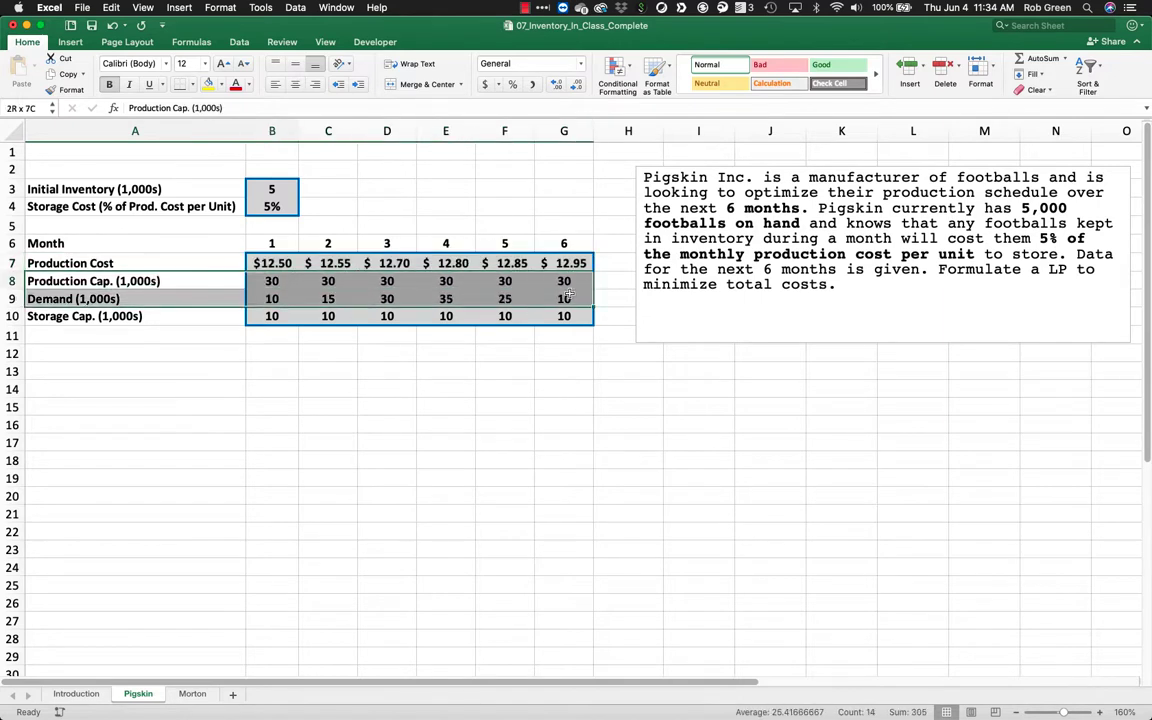
left_click_drag(239, 297, 568, 299)
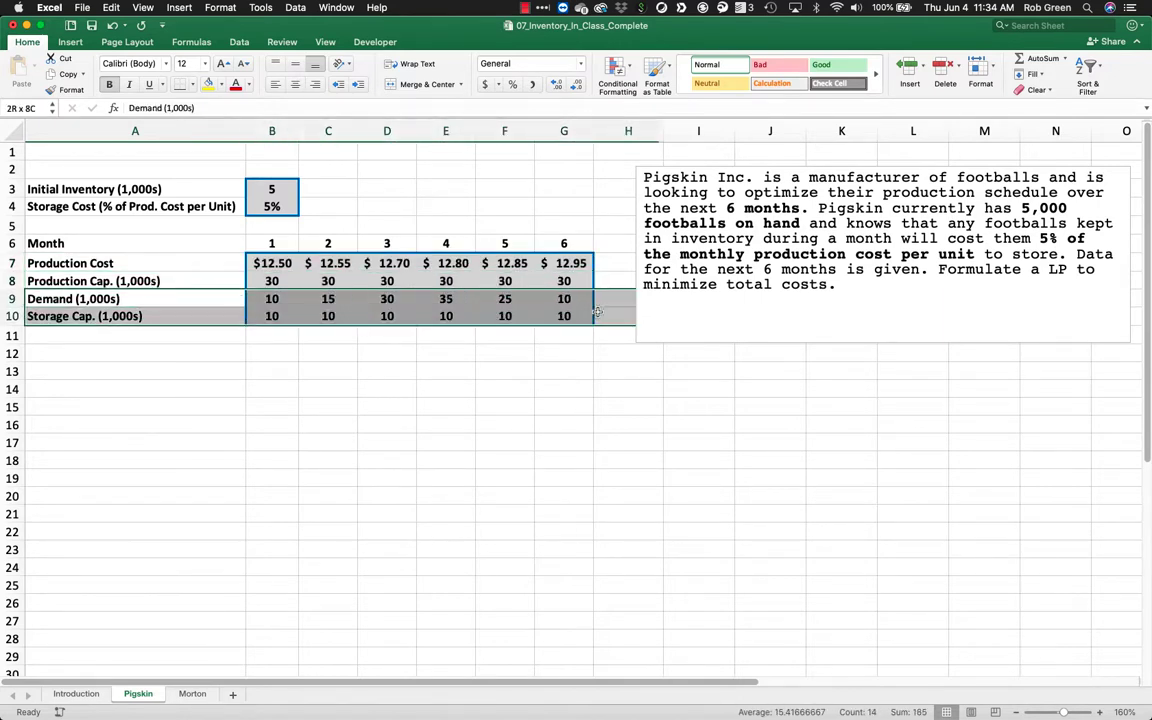
left_click_drag(195, 318, 548, 320)
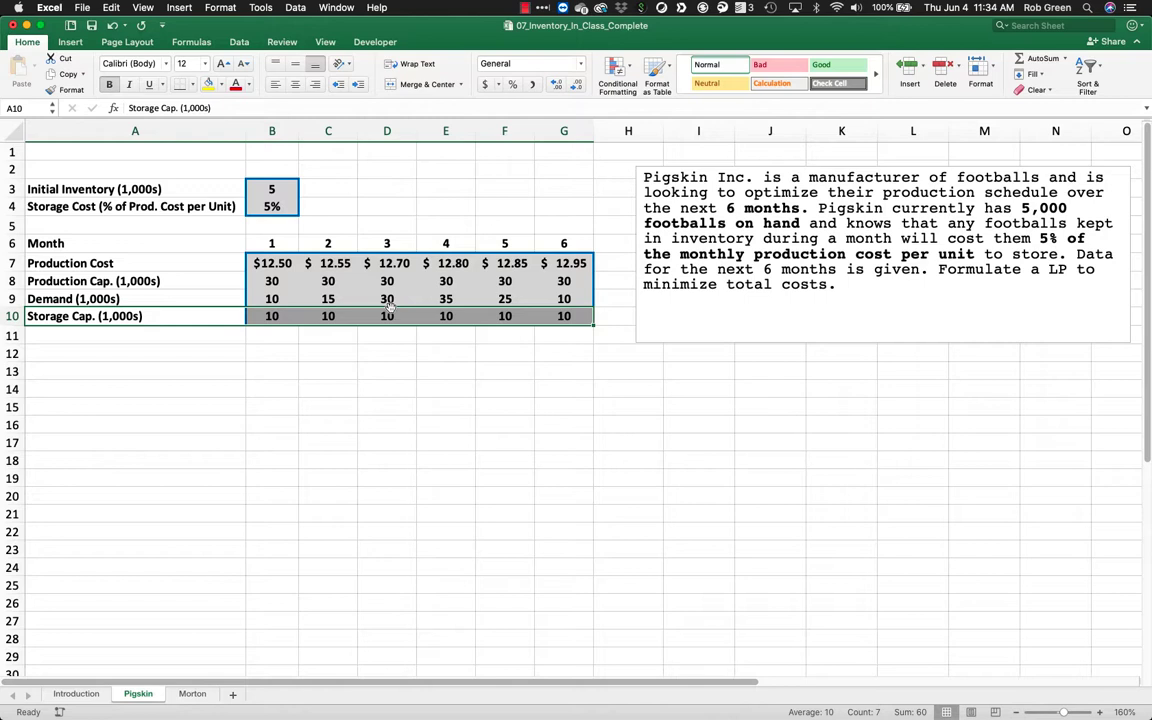
Enter the label 'Units Produced' in cell A13.
left_click(176, 372)
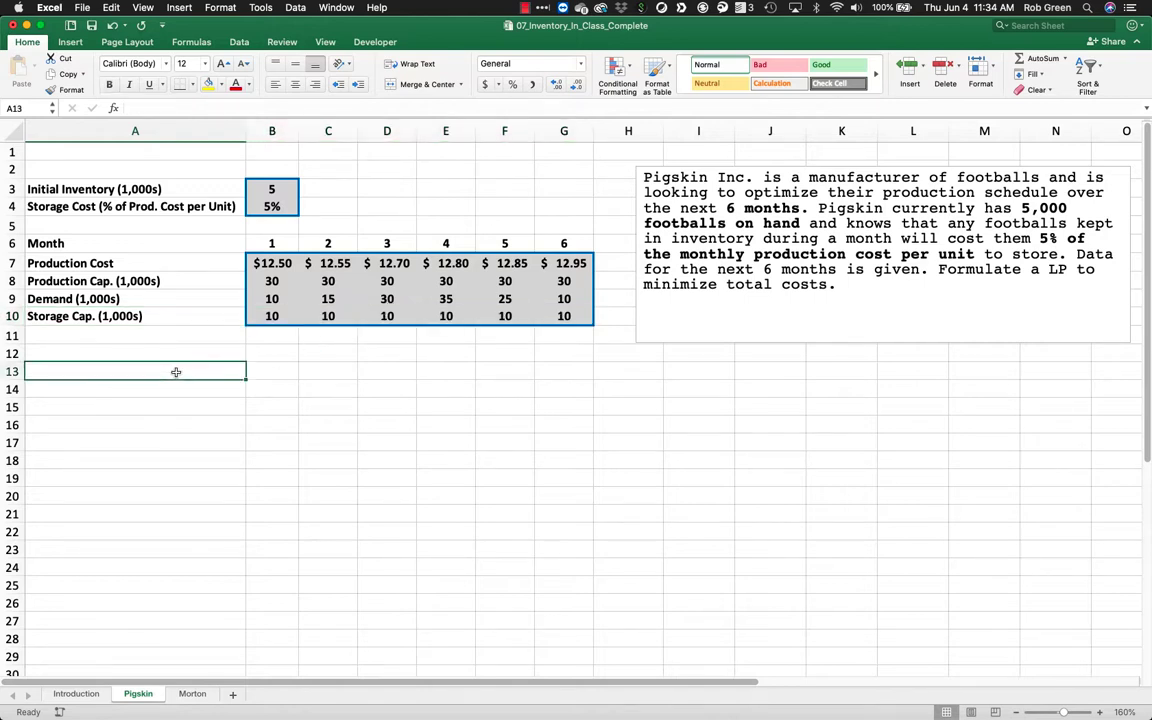
type("Units Produced")
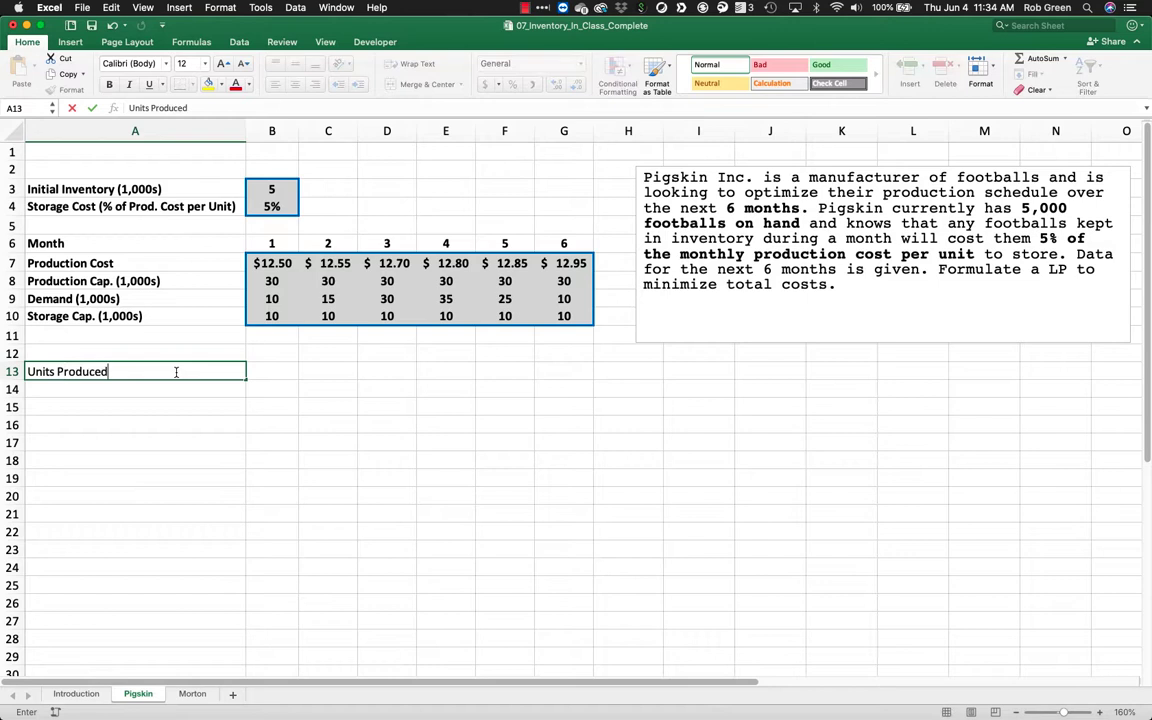
key("Tab")
Give cells B13:G13 a thick red outline border.
left_click_drag(283, 368, 568, 372)
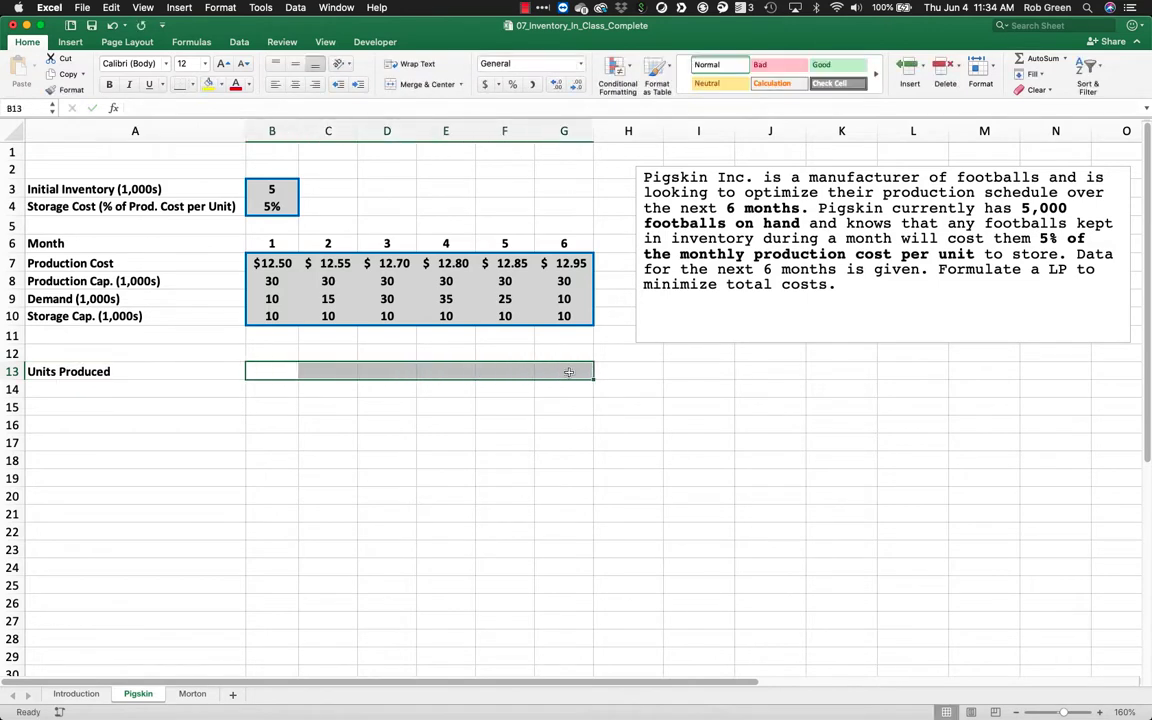
right_click(568, 372)
left_click(600, 571)
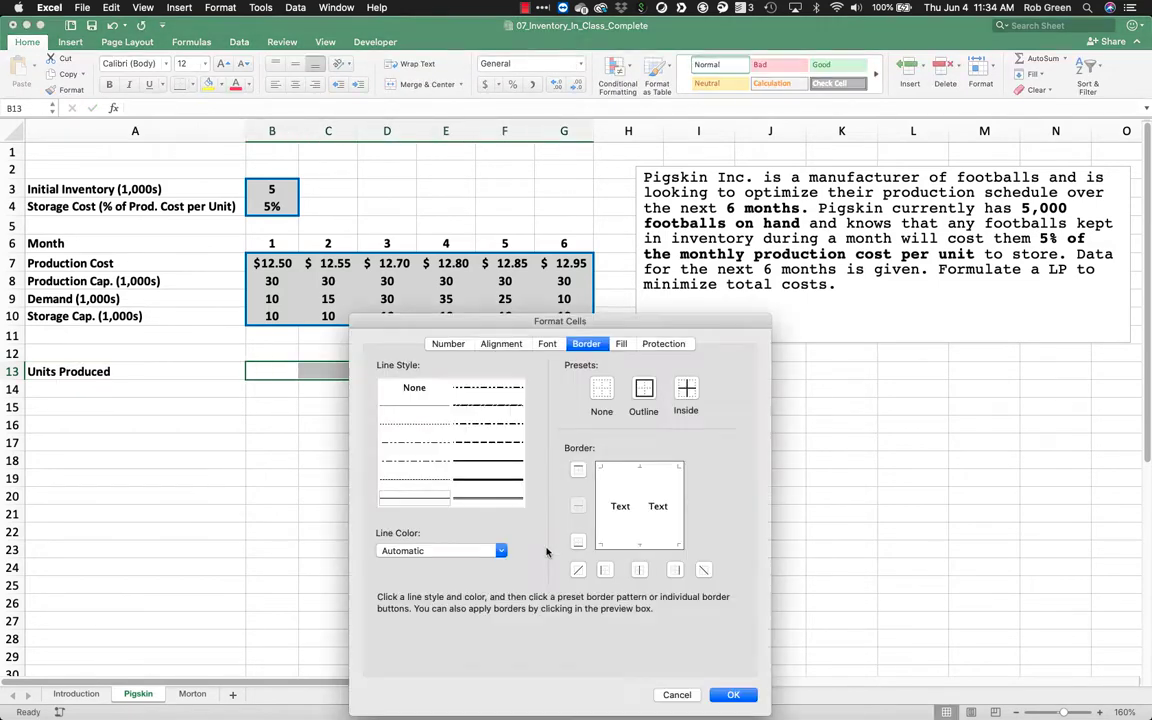
left_click(475, 551)
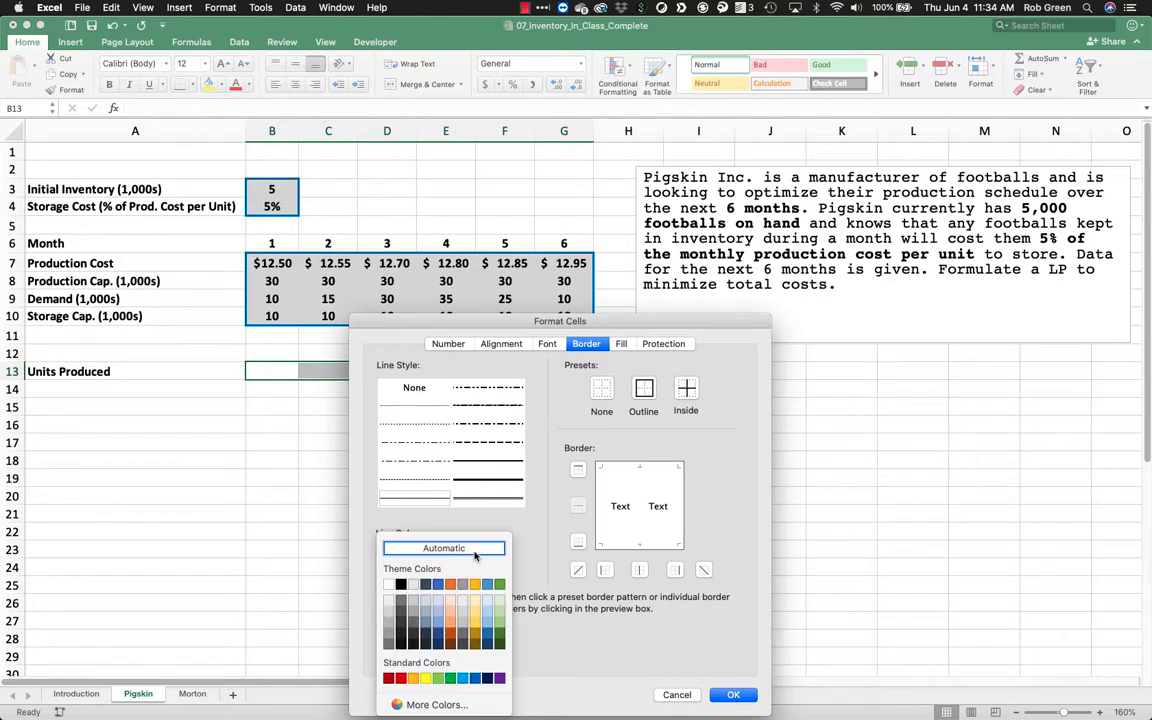
left_click(401, 678)
left_click(495, 462)
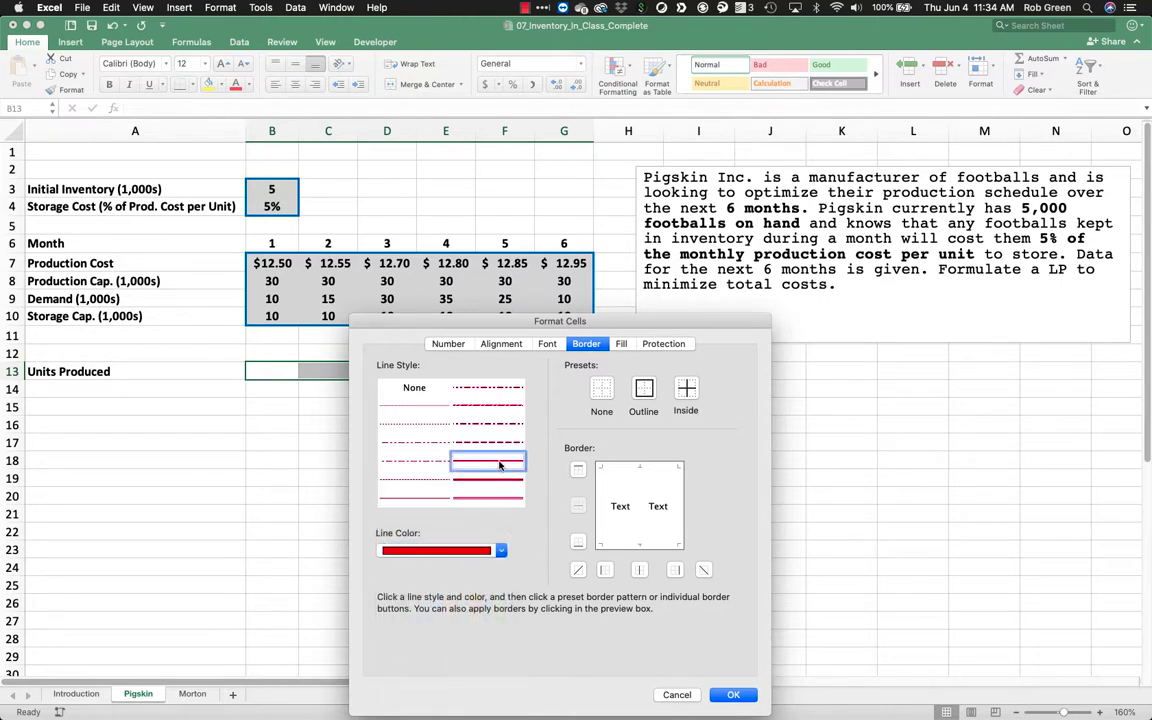
left_click(643, 388)
left_click(733, 694)
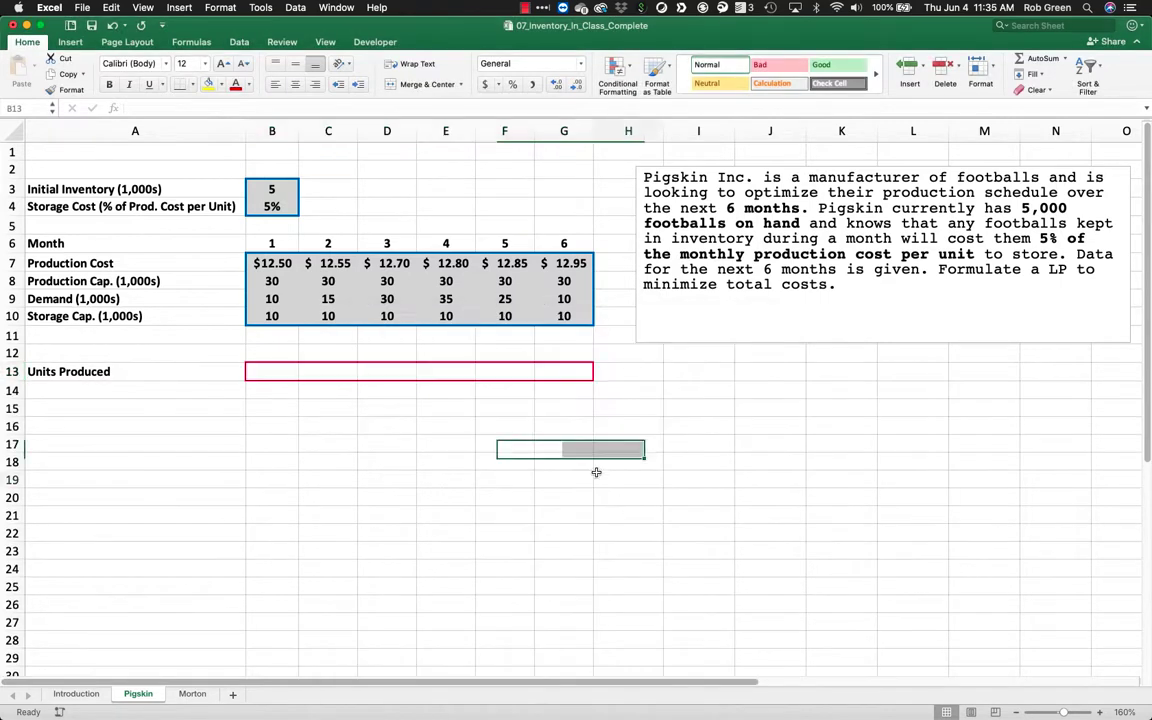
left_click_drag(576, 371, 290, 371)
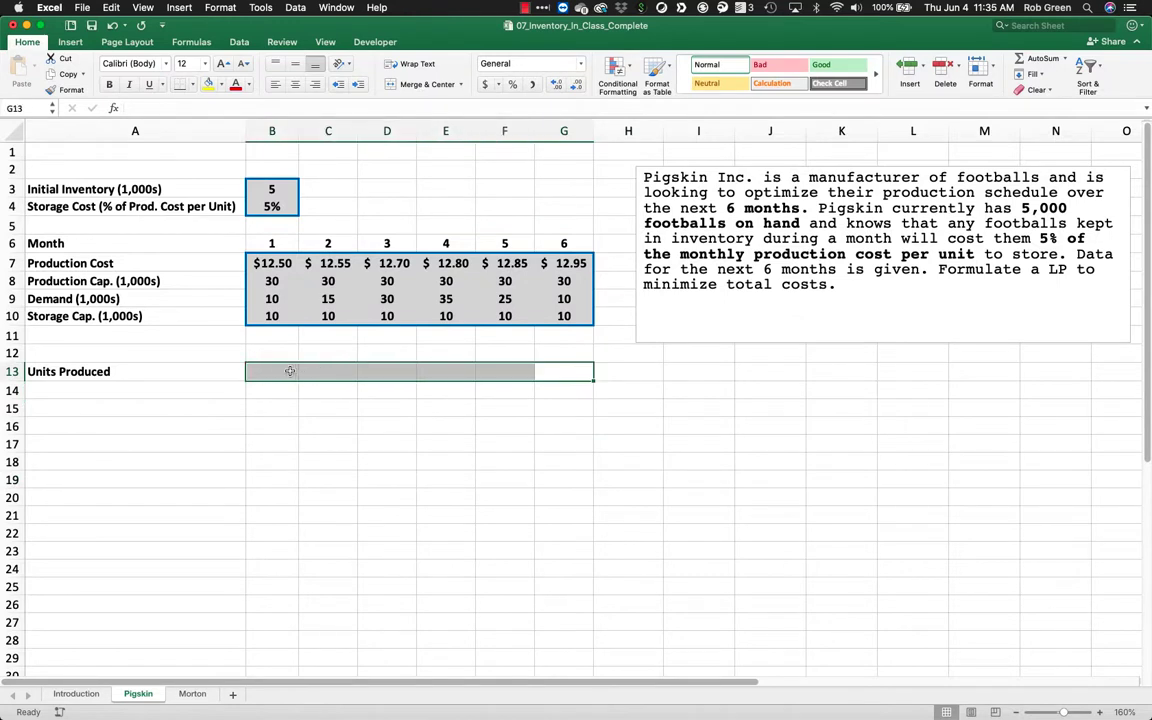
left_click(299, 405)
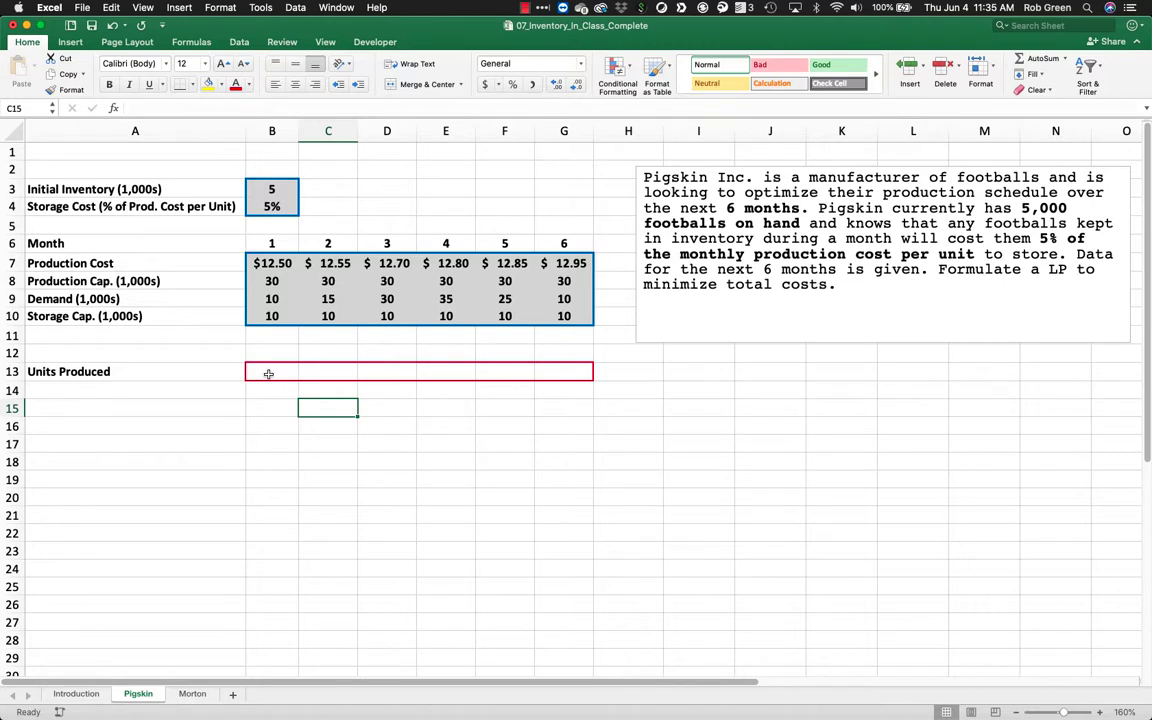
Move the Production Cap. row from row 8 down to row 15.
left_click_drag(140, 371, 488, 368)
left_click(165, 287)
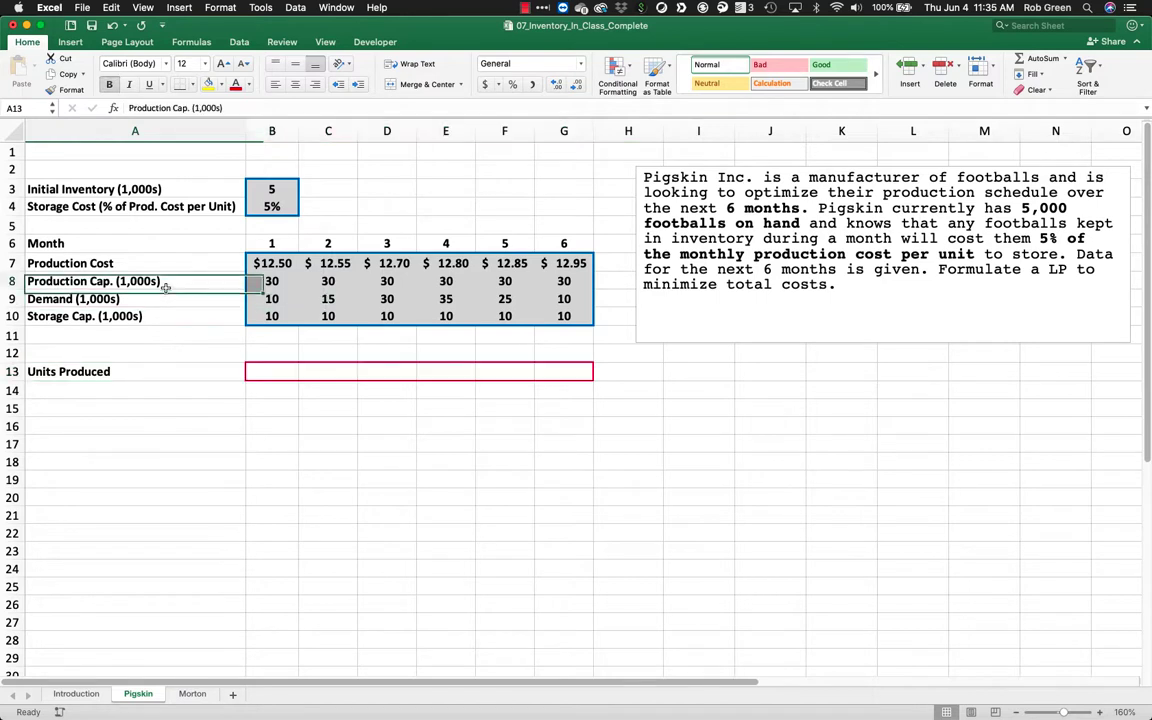
left_click_drag(165, 287, 583, 271)
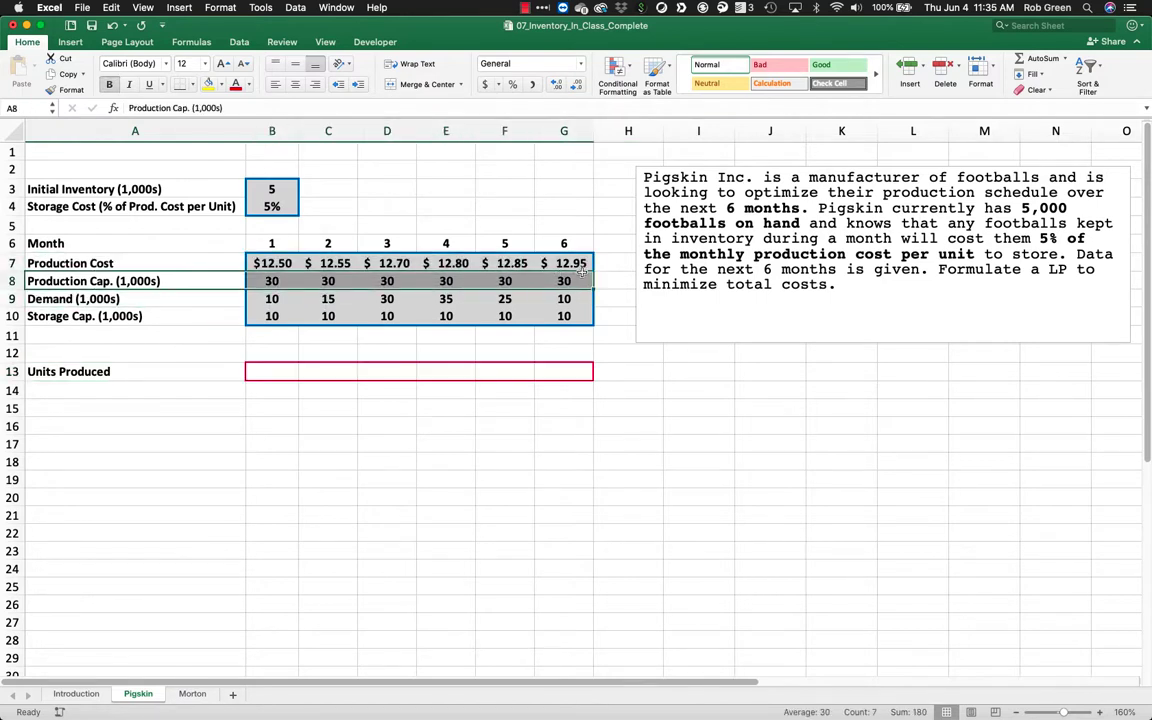
key("super+c")
left_click(228, 407)
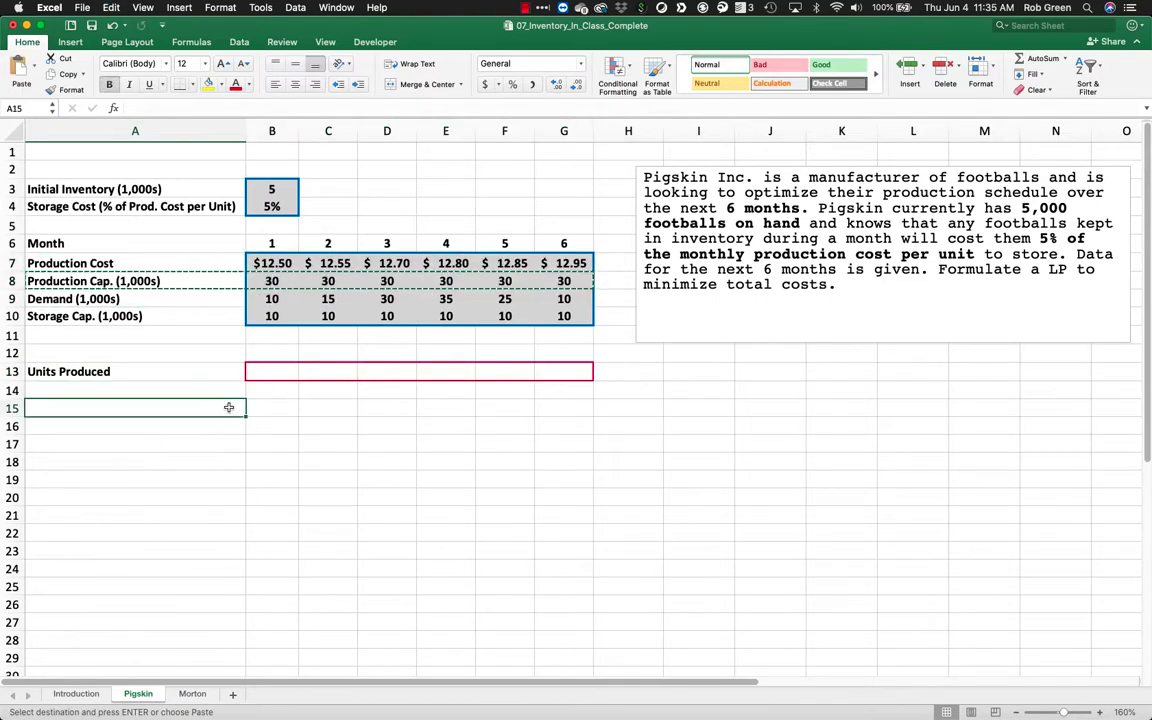
key("super+v")
left_click(310, 457)
Give the capacity values B15:G15 an outline border.
left_click_drag(271, 408, 550, 408)
right_click(550, 408)
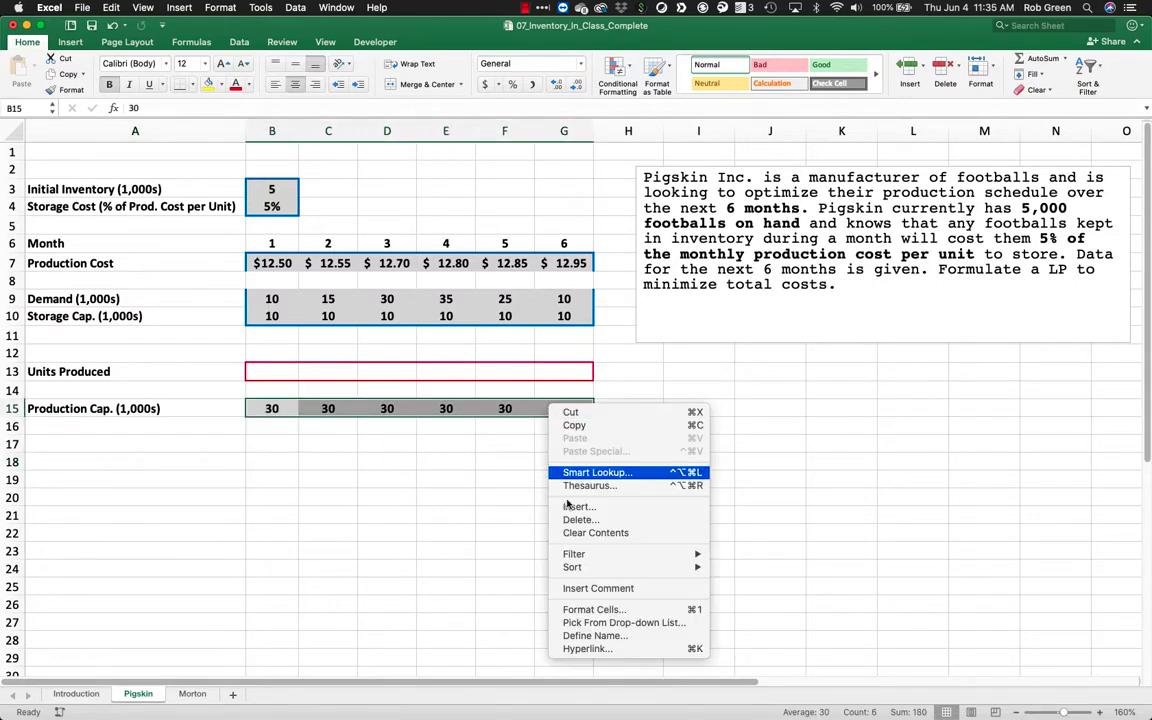
left_click(591, 612)
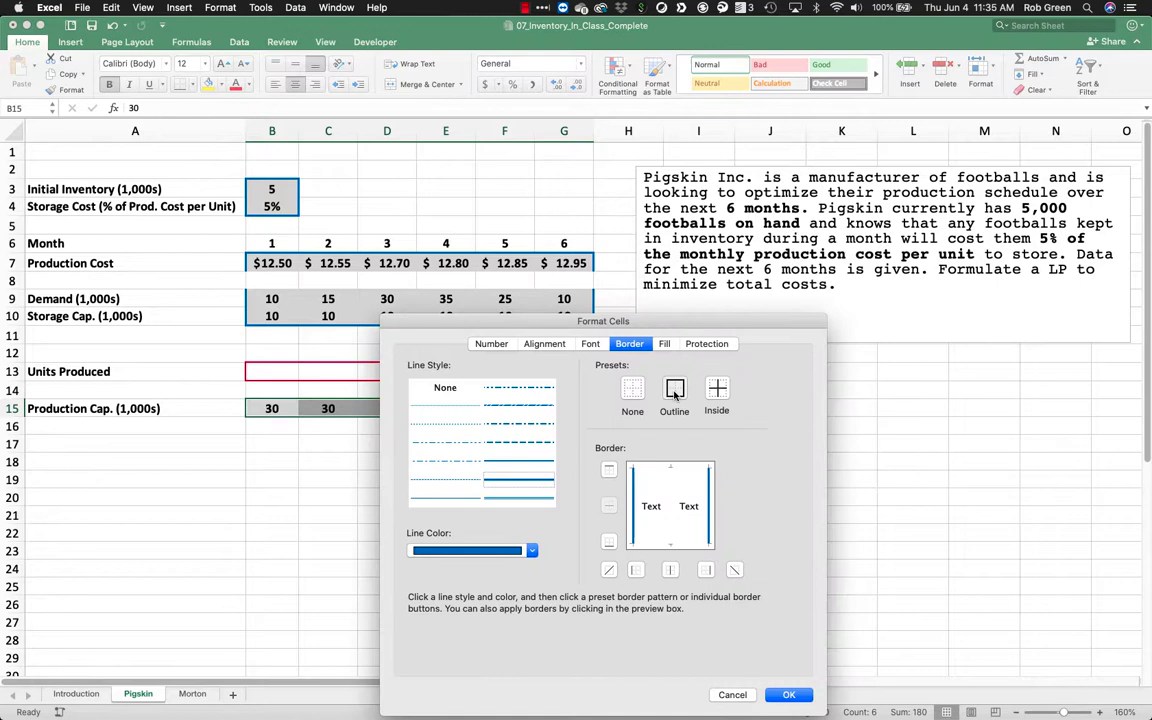
left_click(674, 393)
left_click(789, 694)
left_click(446, 518)
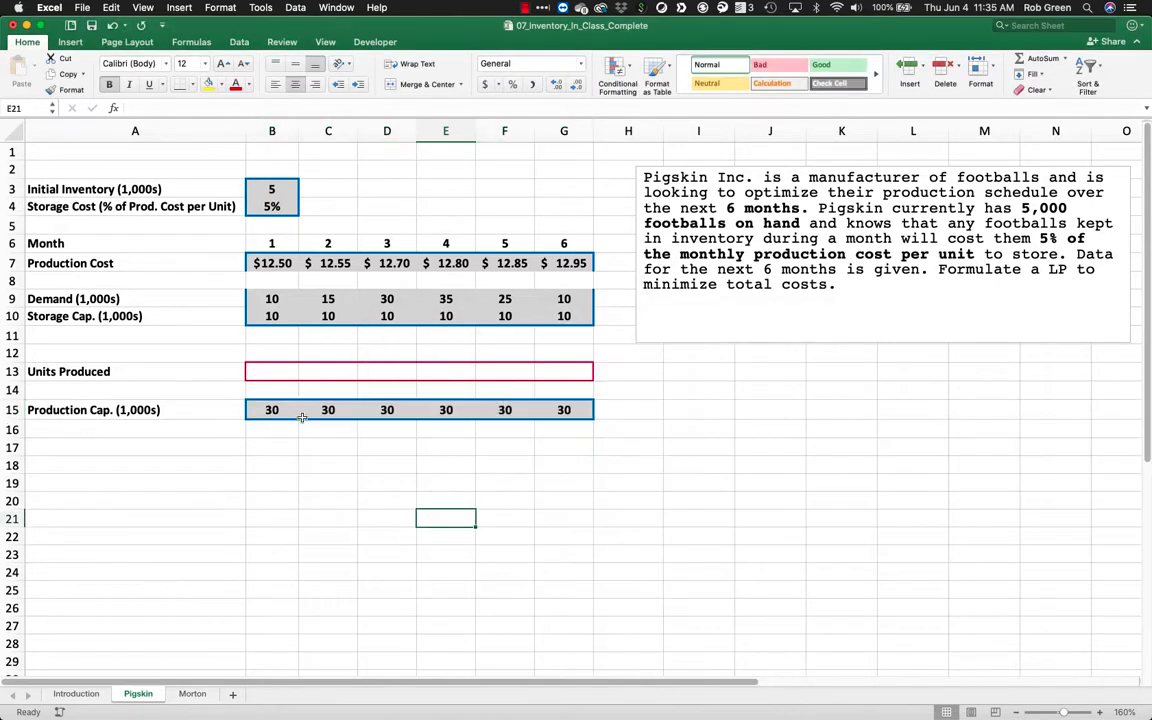
Fill B14:G14 with centred <= signs under each month.
left_click(276, 384)
type("<=")
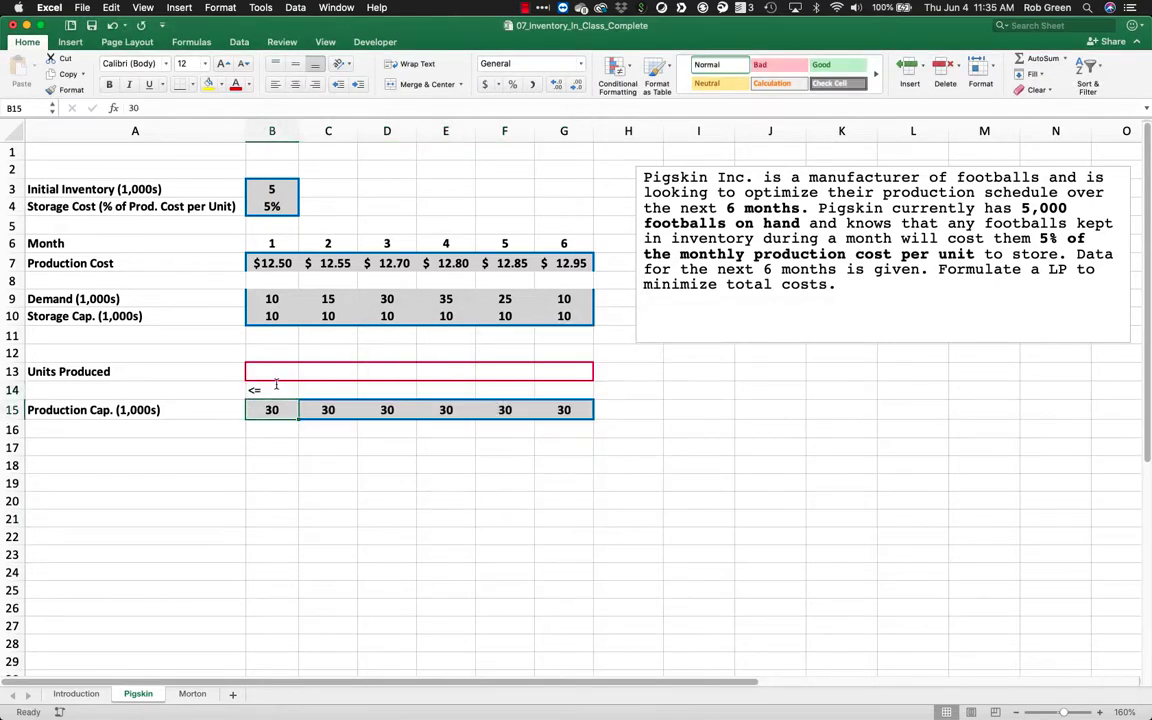
left_click_drag(297, 398, 560, 408)
left_click(295, 84)
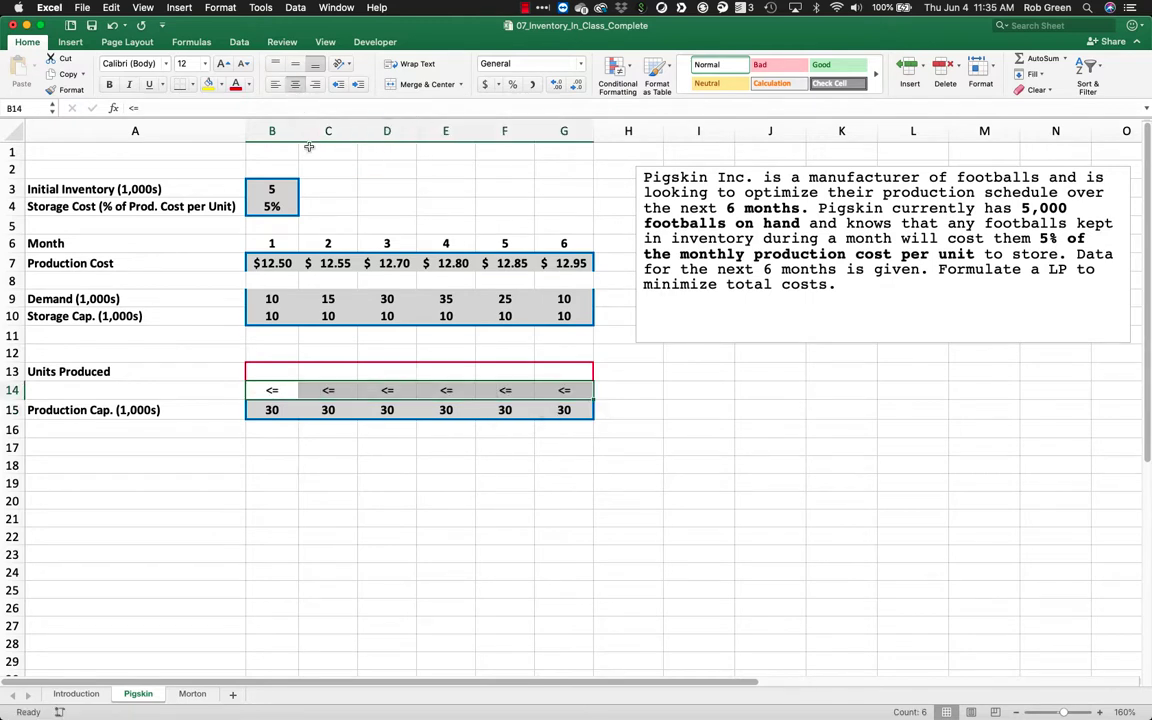
left_click(301, 483)
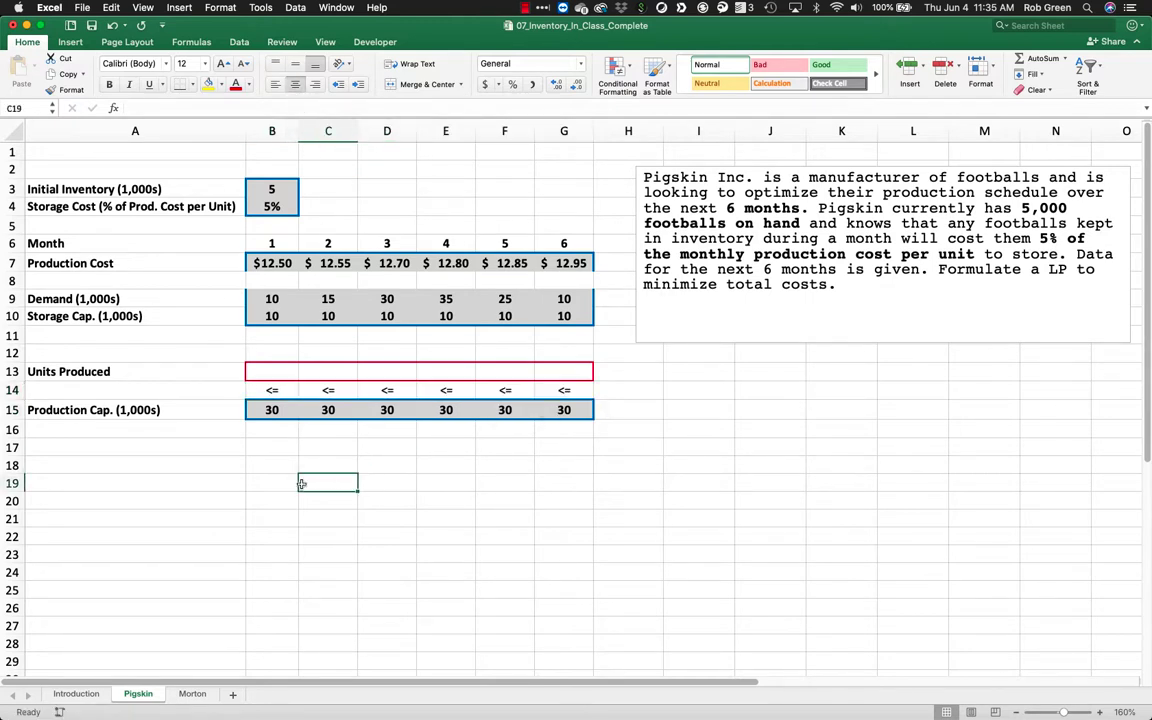
Select ranges around the Units Produced and Production Cap. rows to review the layout.
left_click(188, 371)
left_click_drag(188, 371, 216, 411)
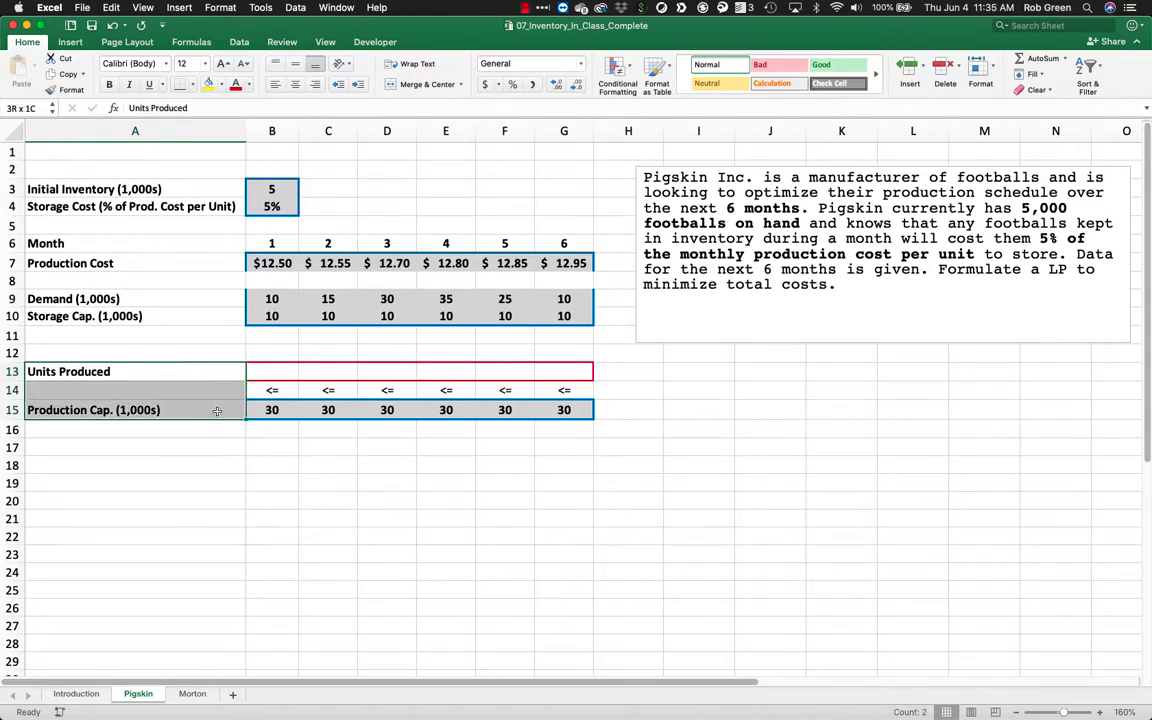
left_click_drag(216, 411, 216, 411)
left_click_drag(278, 370, 579, 377)
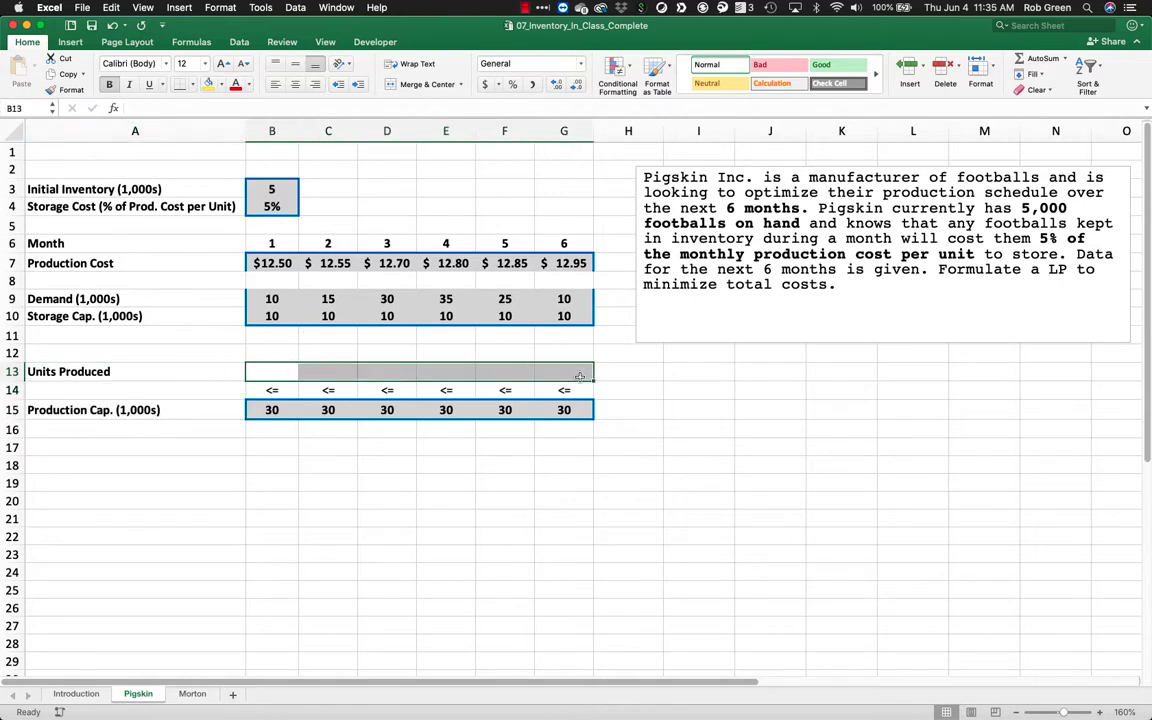
left_click_drag(271, 263, 267, 521)
left_click(270, 264)
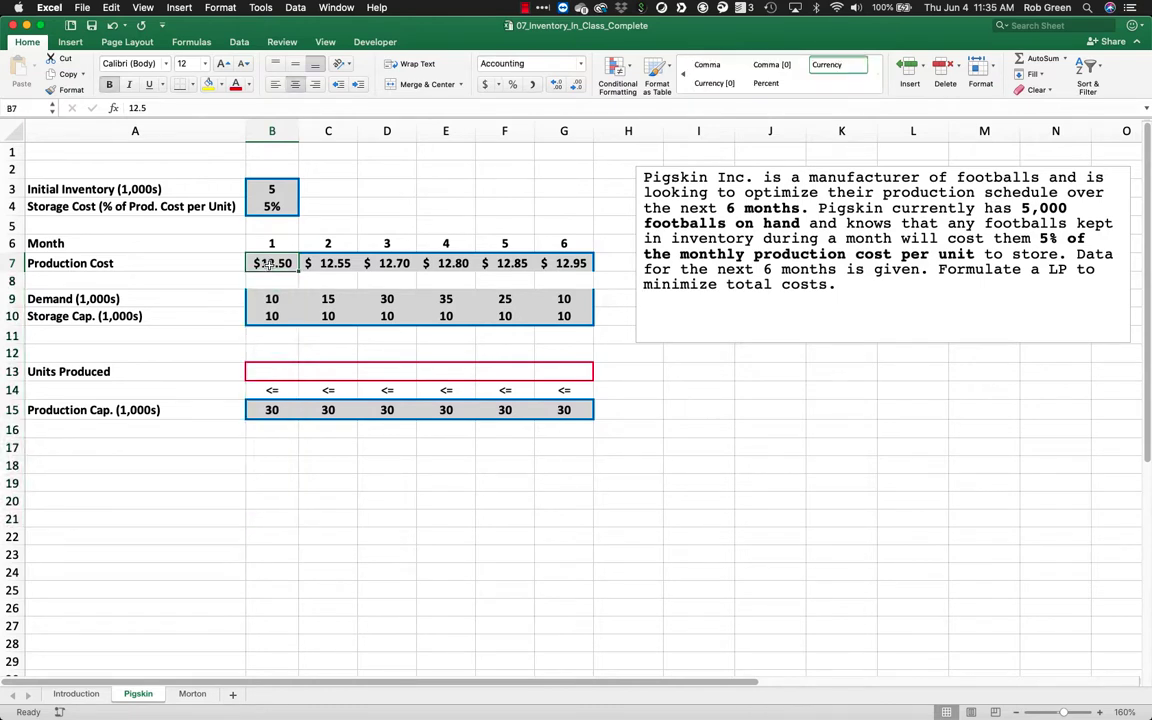
left_click_drag(234, 370, 321, 370)
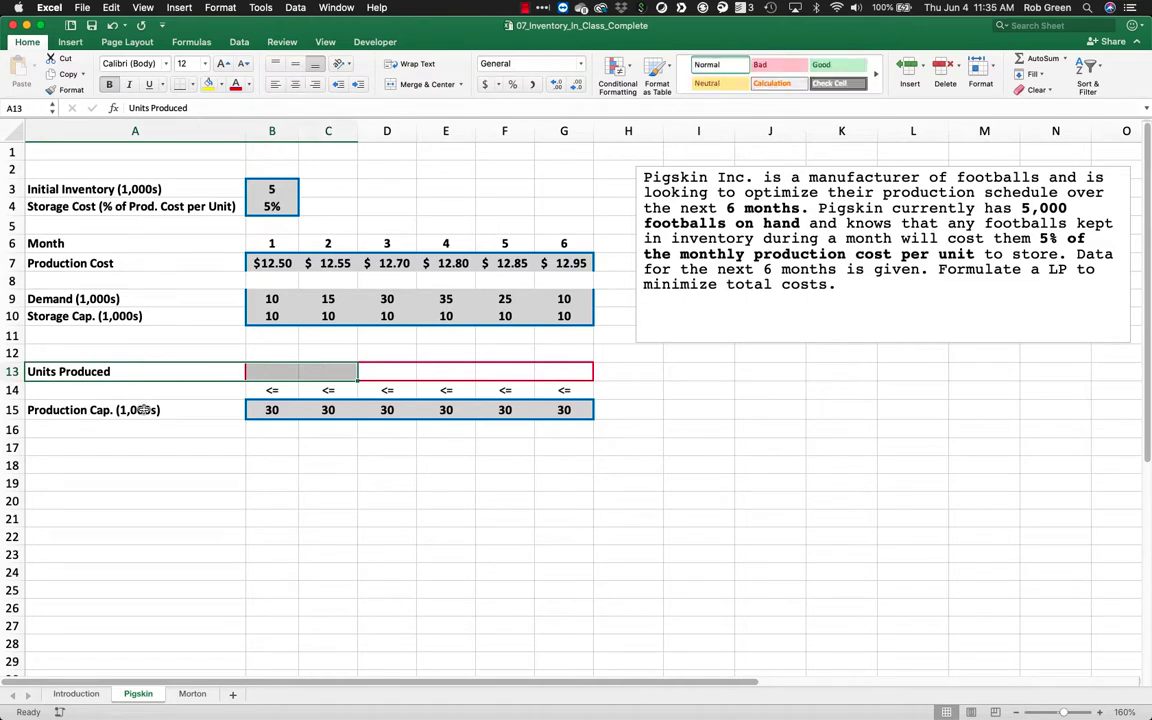
left_click_drag(128, 410, 253, 409)
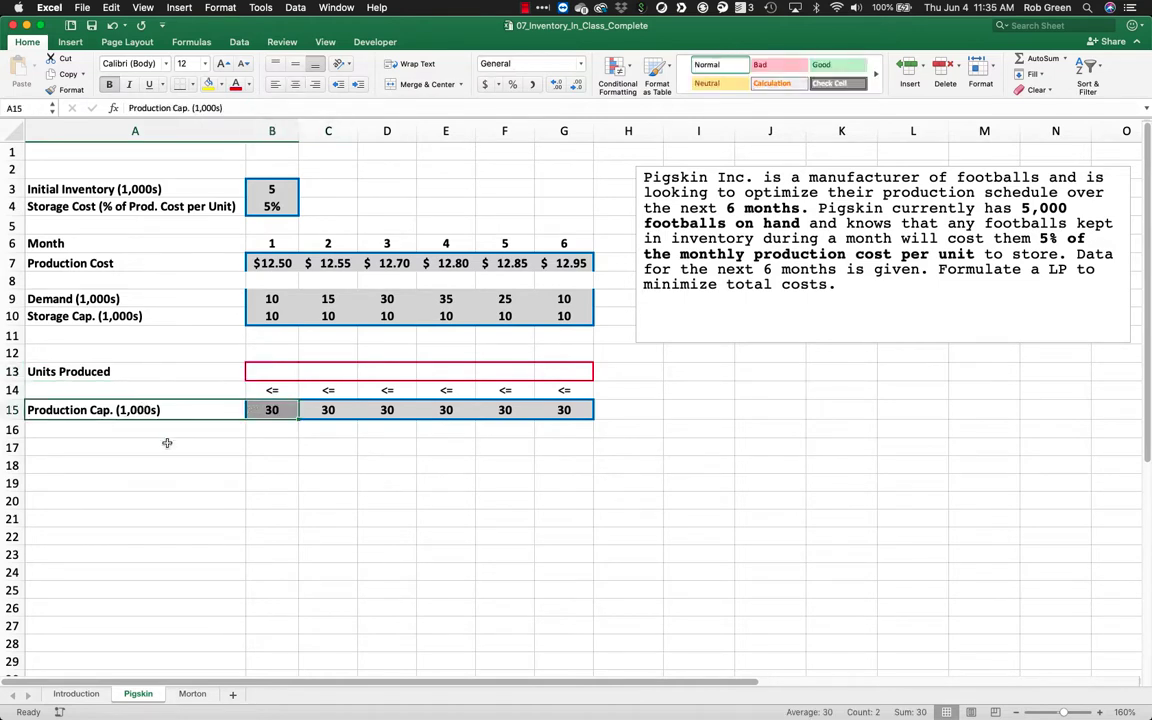
Type Units on Hand After Production, Demand, Ending Inventory and Storage Capacity into A17, A19, A21, A23.
left_click(167, 443)
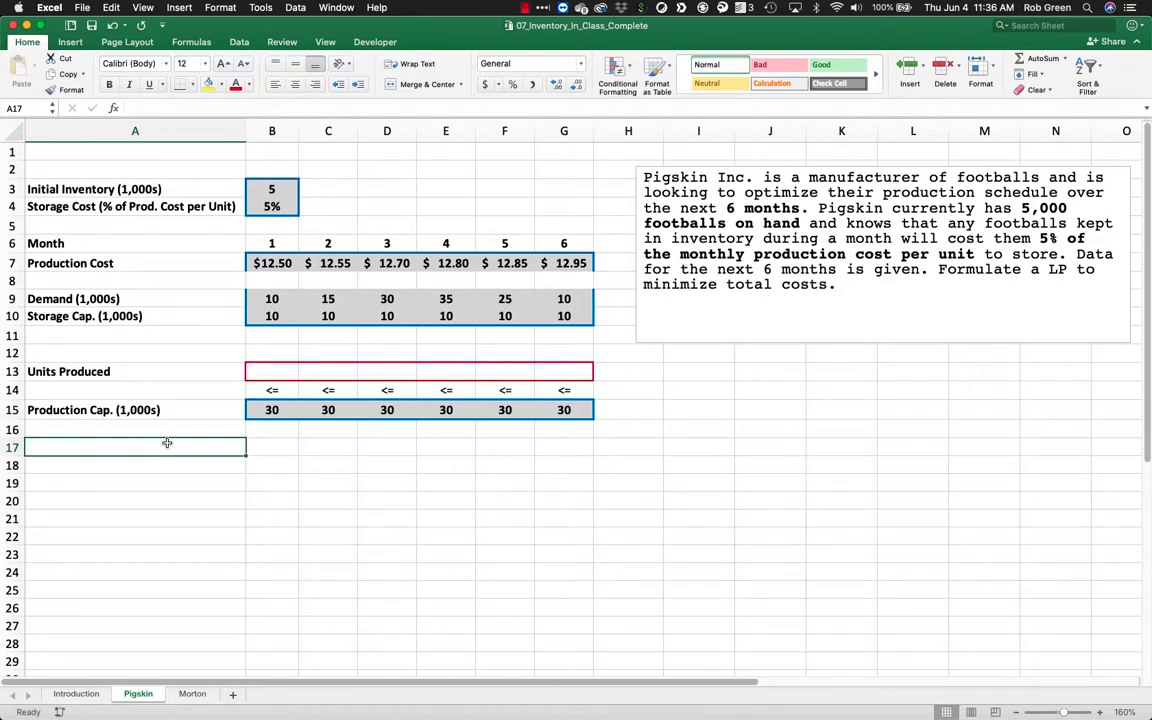
type("Units on H")
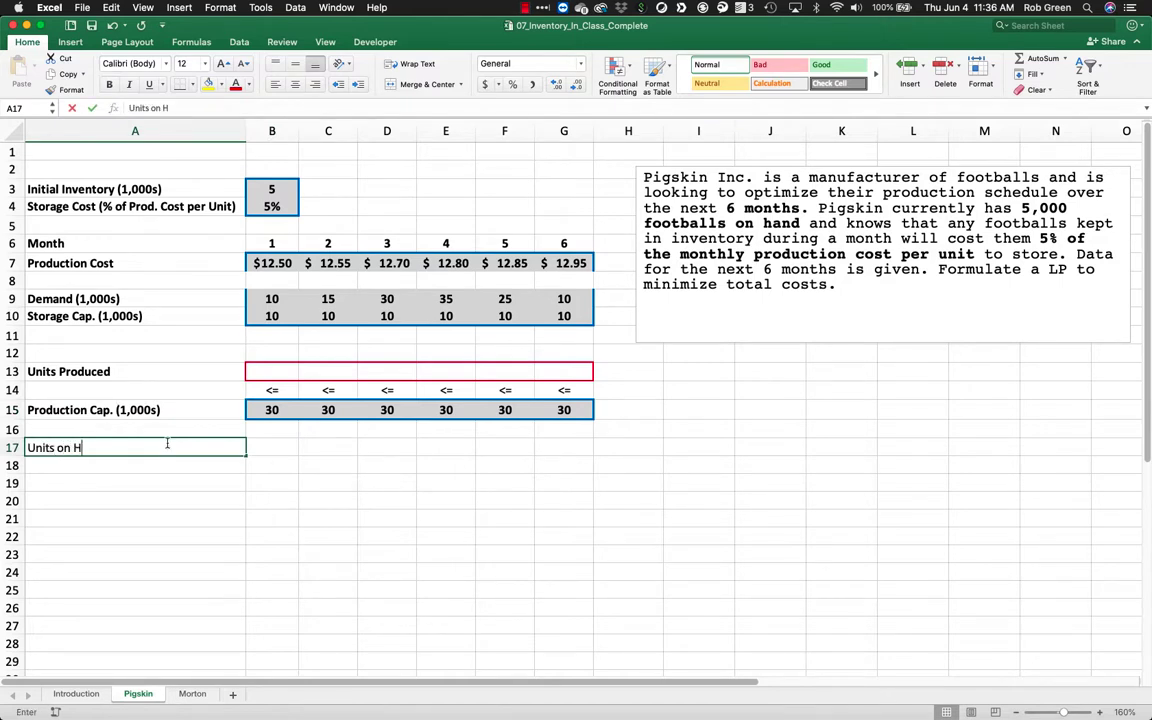
type("nad")
key("BackSpace")
key("BackSpace")
key("BackSpace")
type("an")
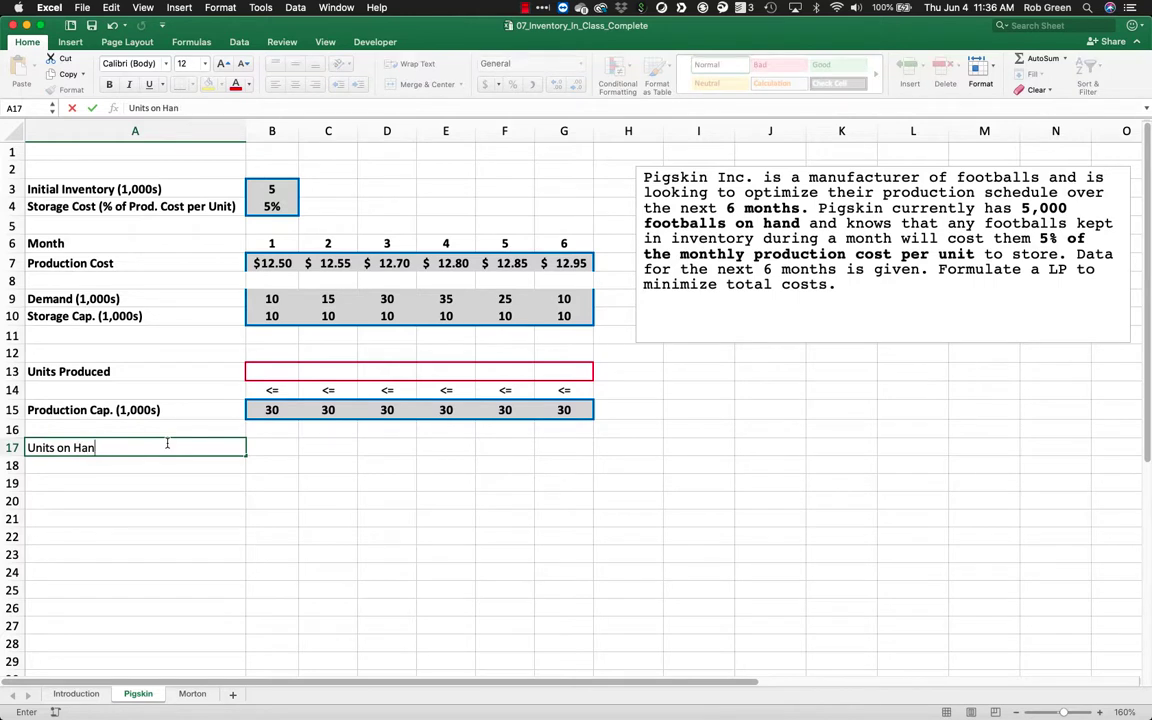
type("d After Production")
key("Return")
key("Return")
type("Demand")
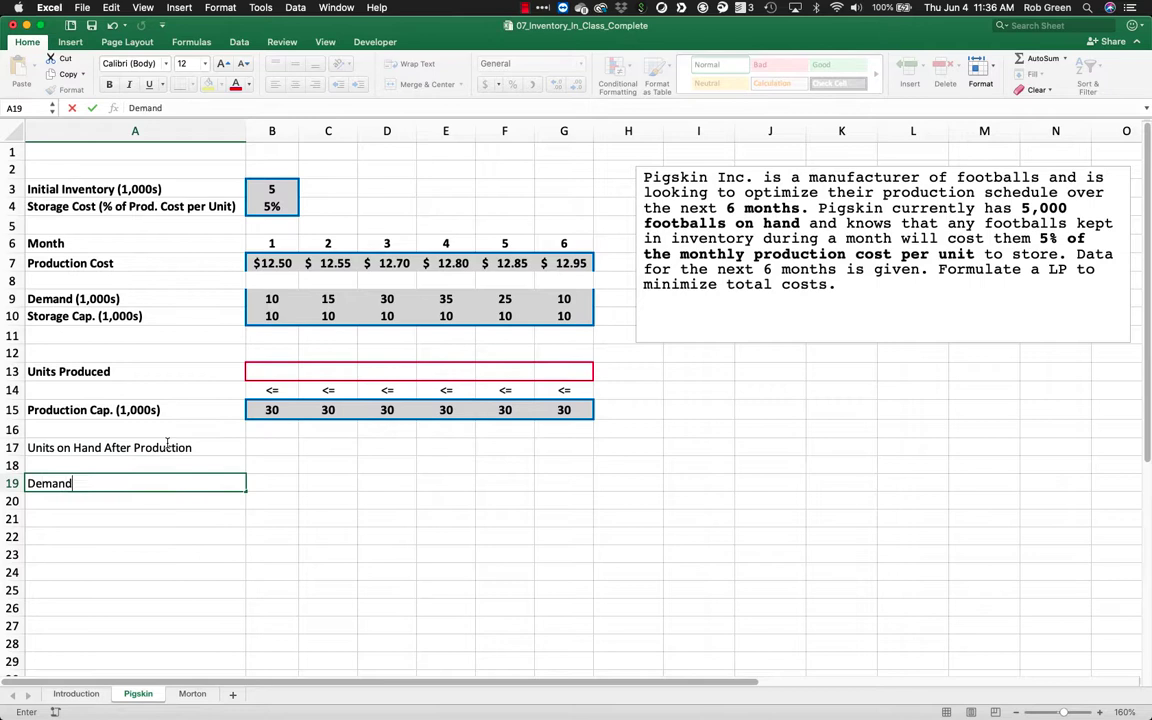
key("Return")
key("Return")
type("En")
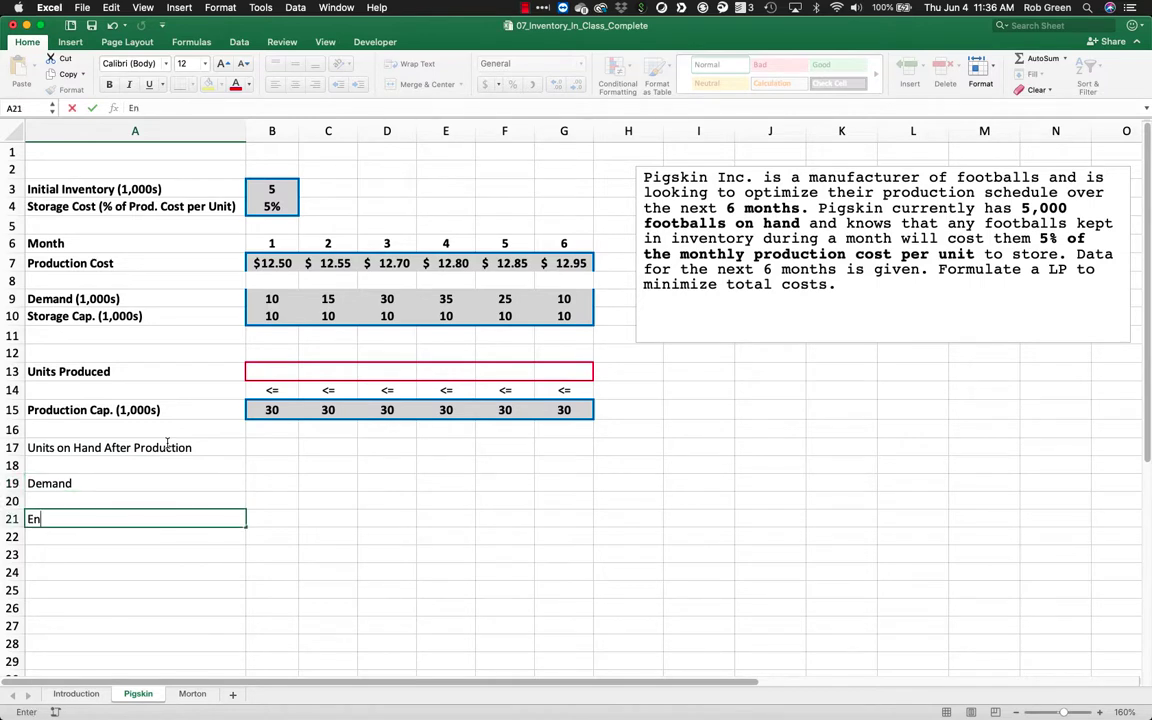
type("ding Inventor")
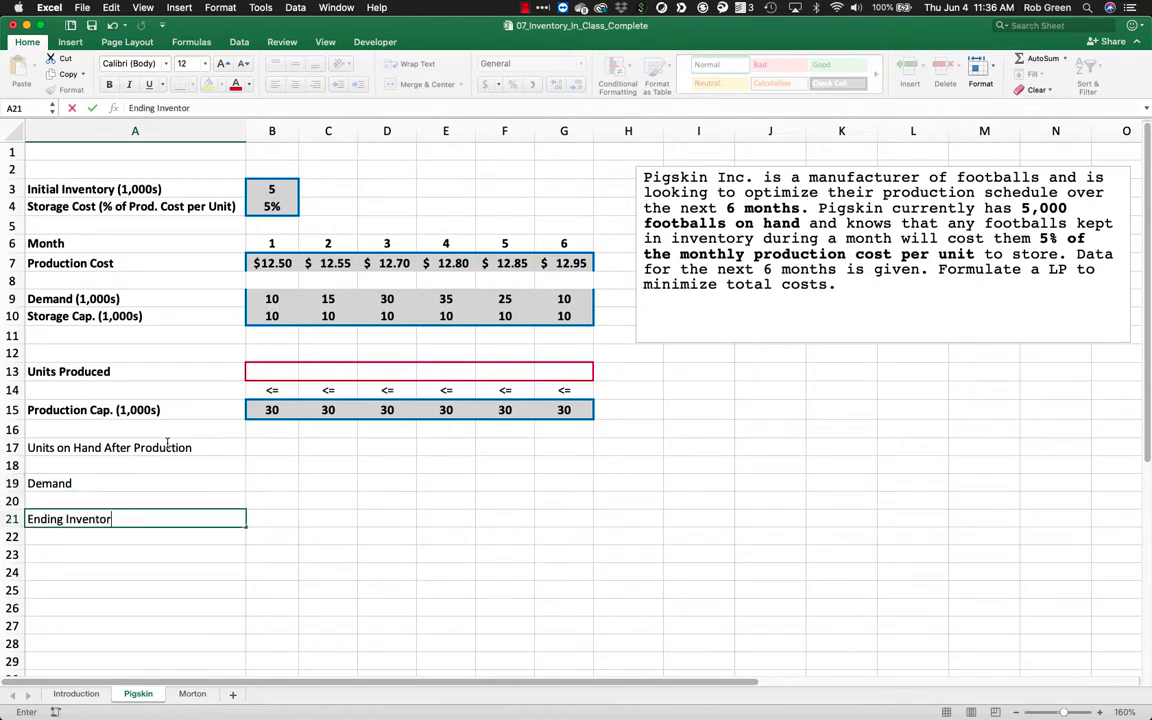
type("y")
key("Return")
key("Return")
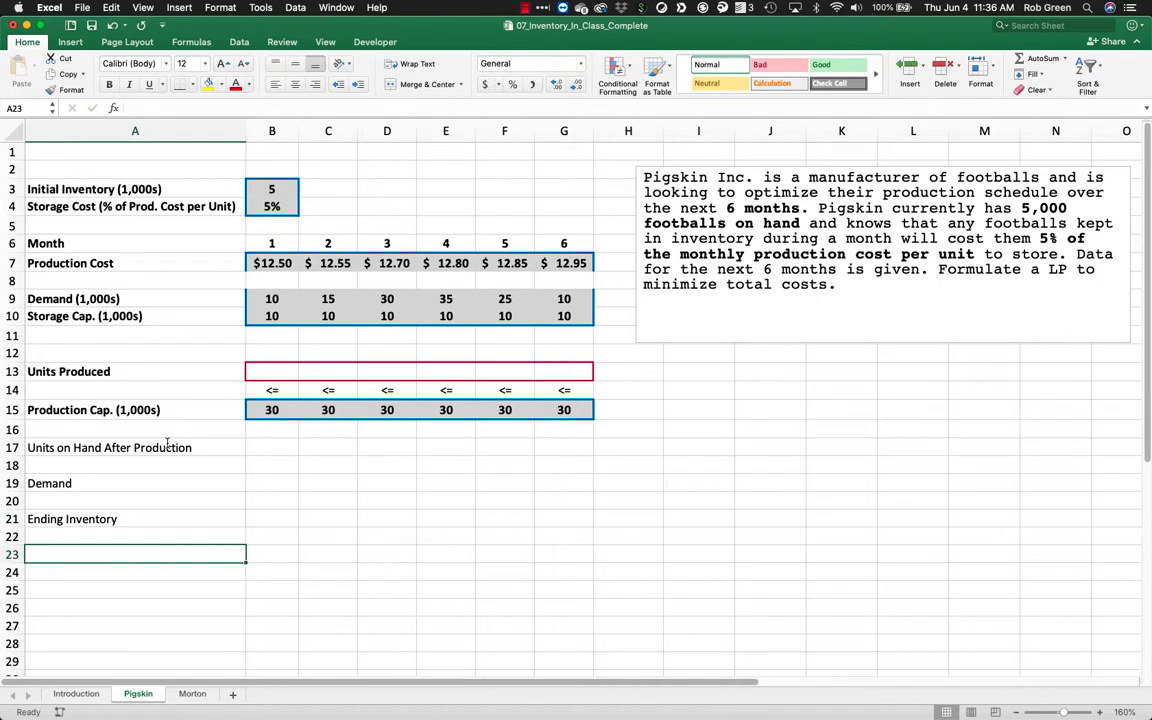
type("Storage Capacity")
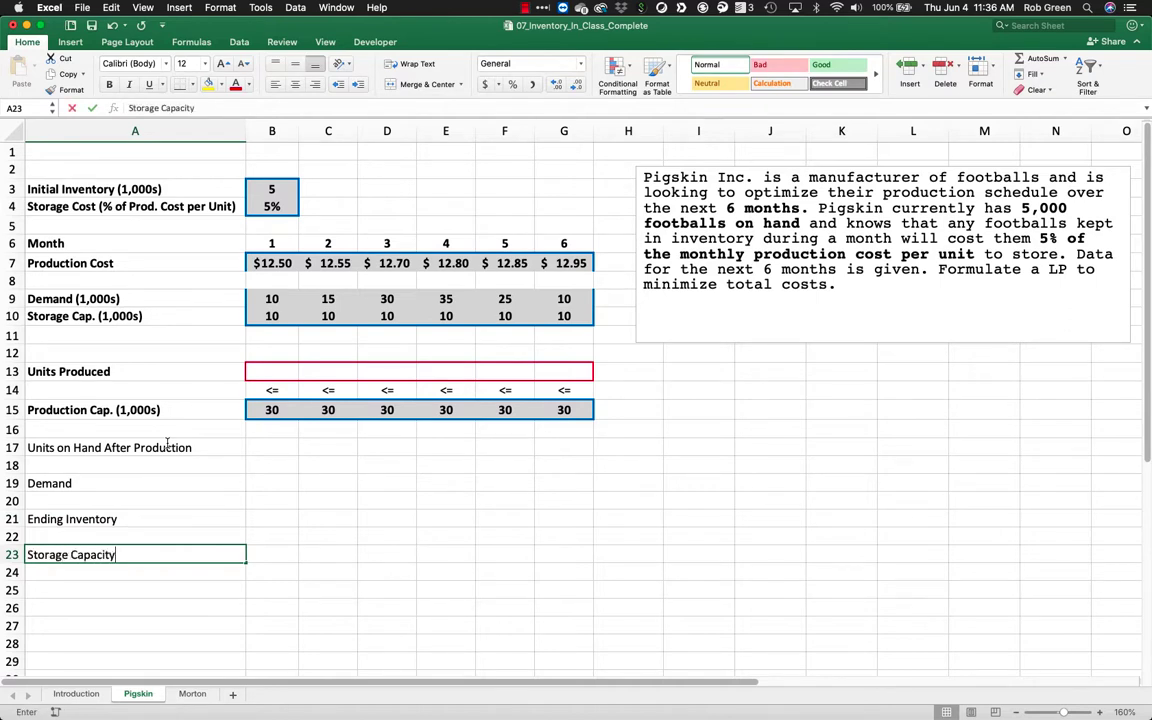
key("Return")
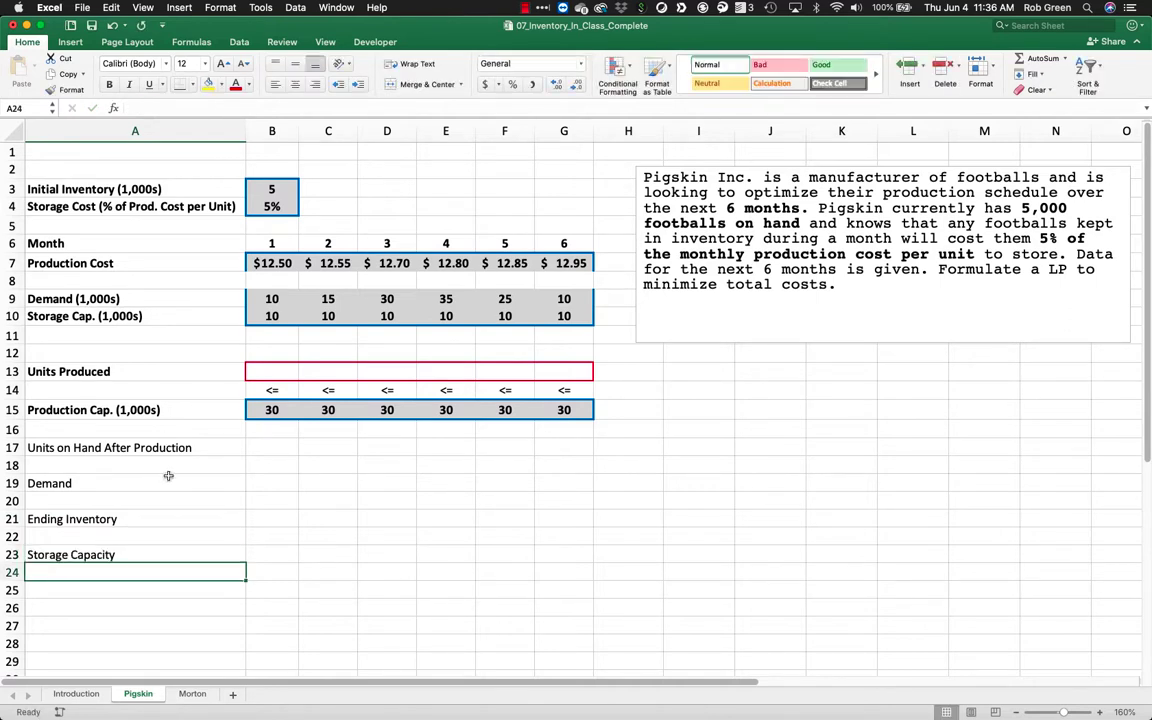
Check the month 1 cells in rows 13–23 and bold the new labels A17:A23.
left_click(256, 371)
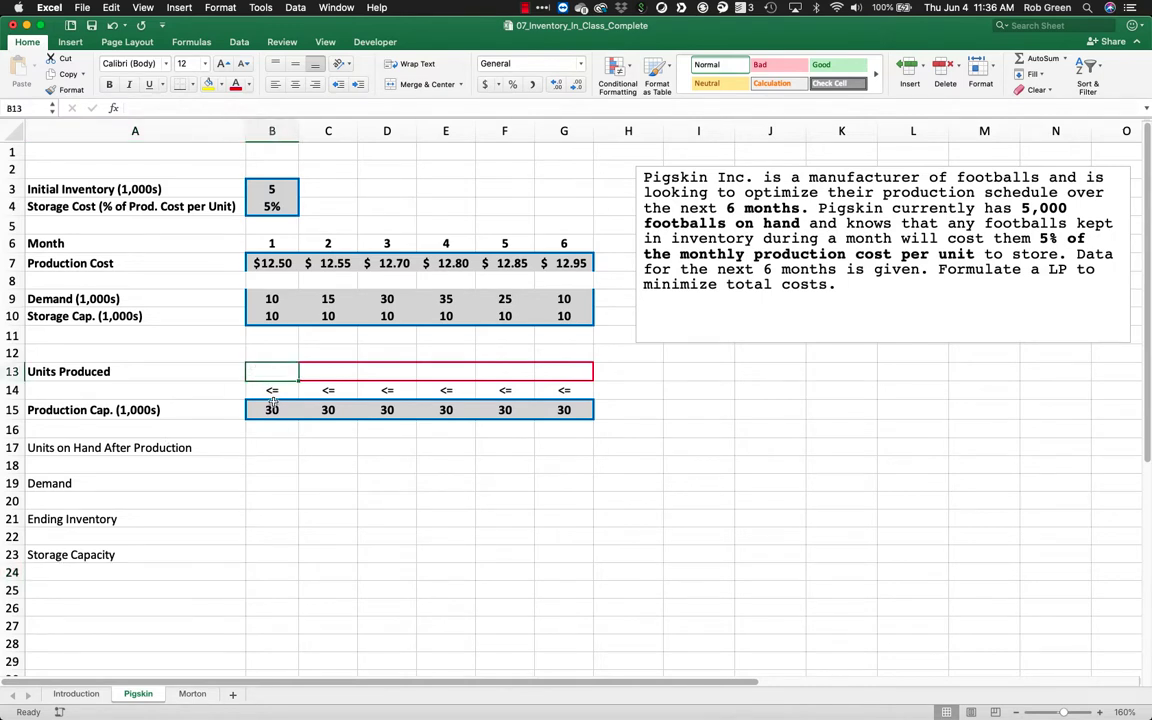
left_click(272, 405)
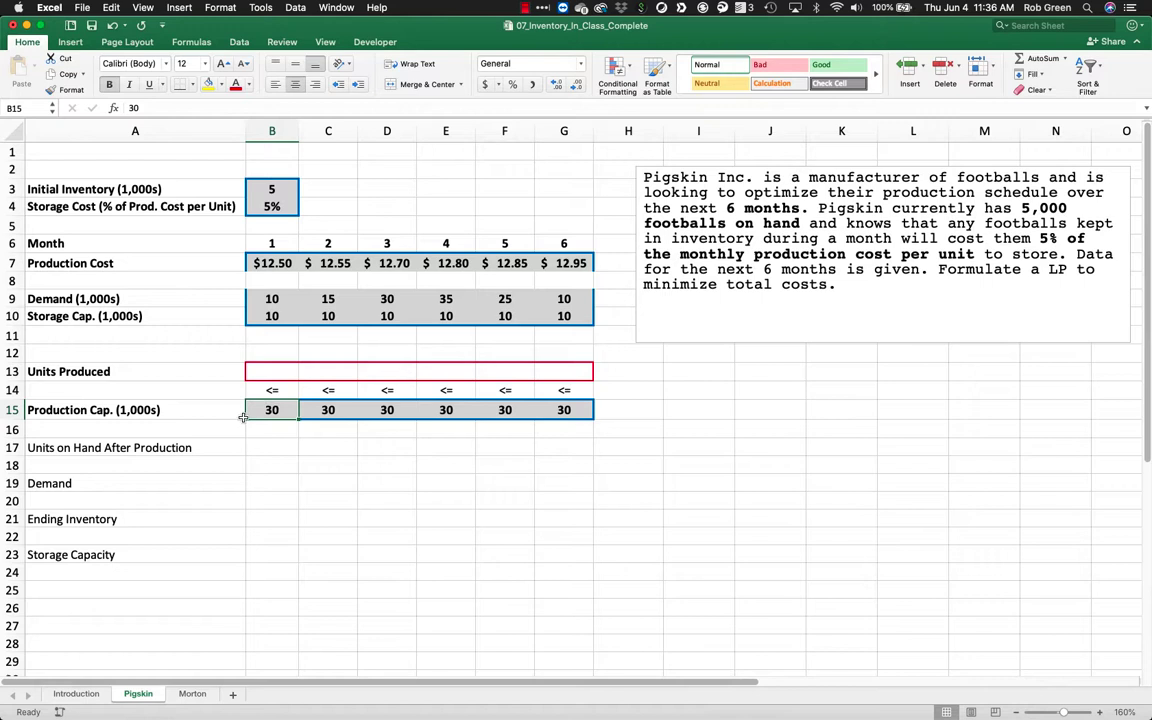
left_click(258, 445)
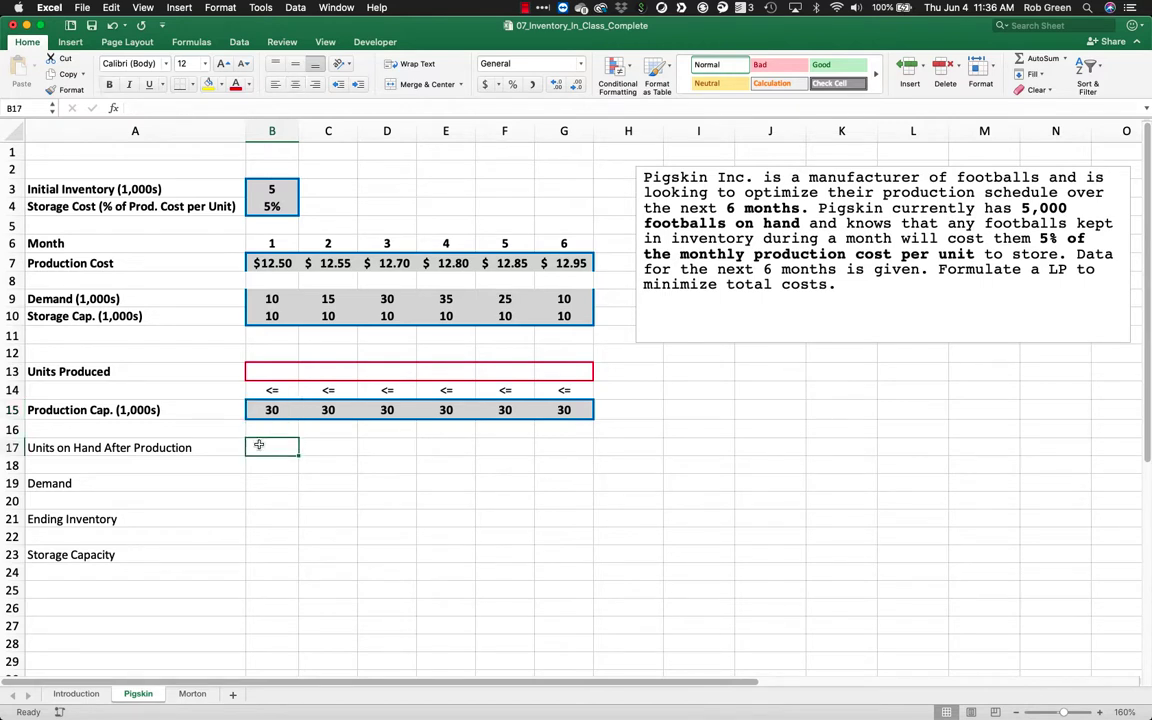
left_click(259, 483)
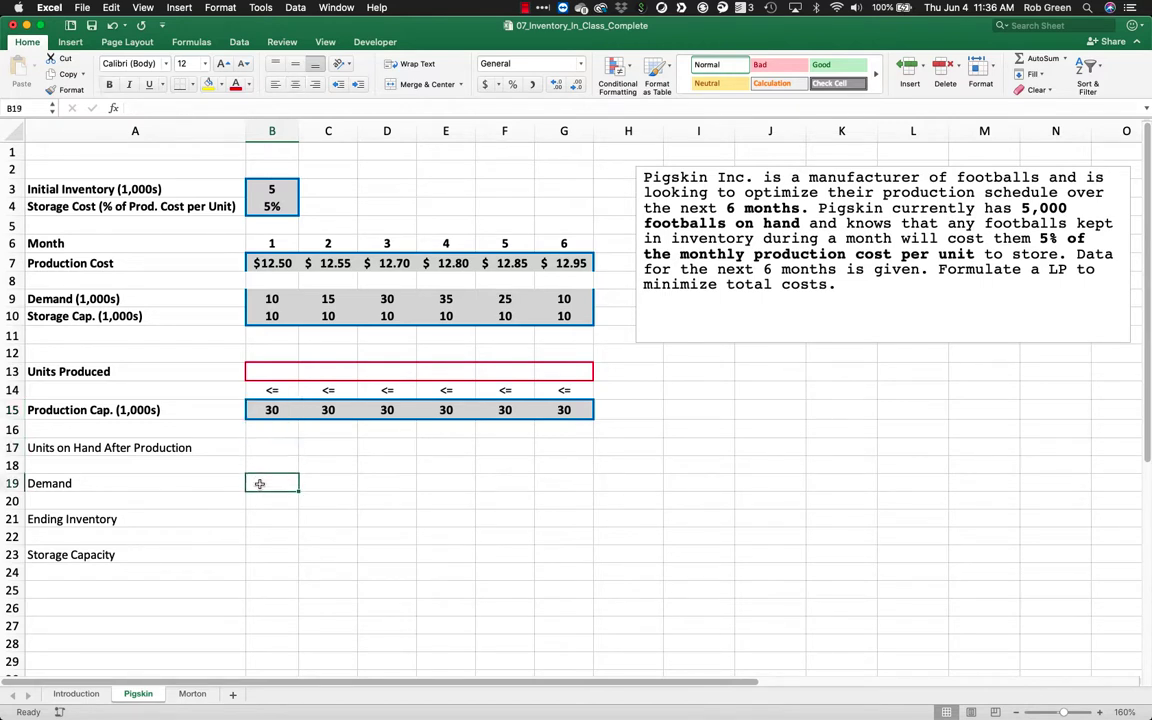
left_click(264, 515)
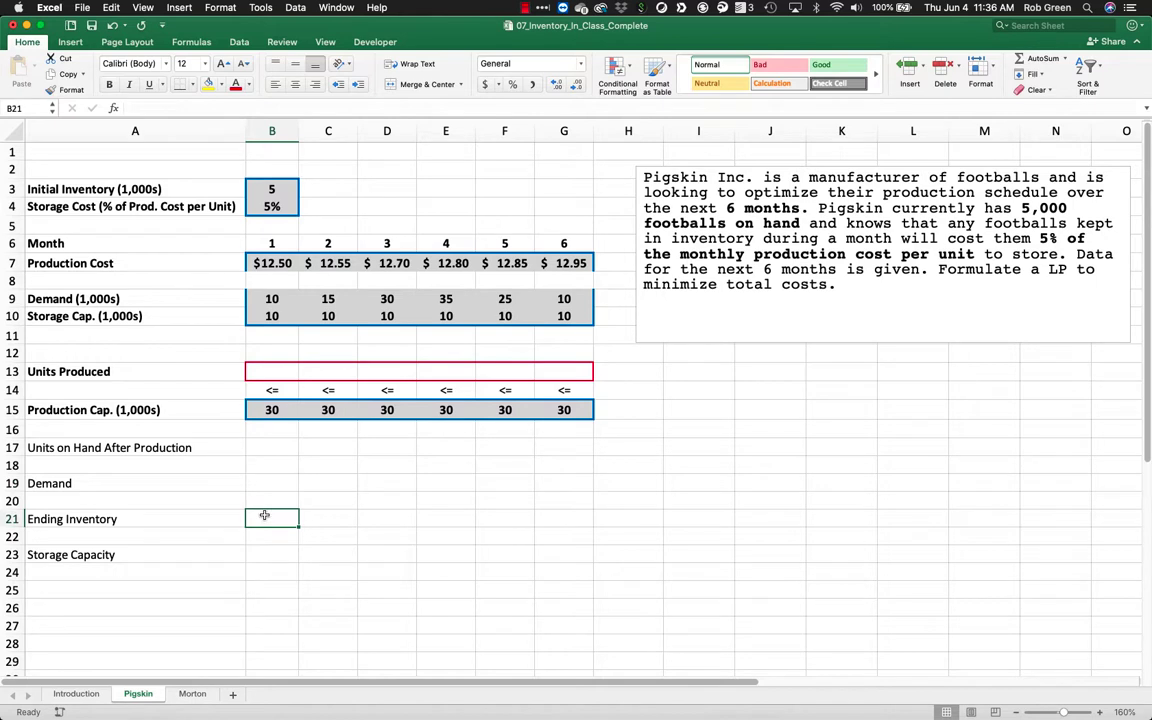
left_click(276, 551)
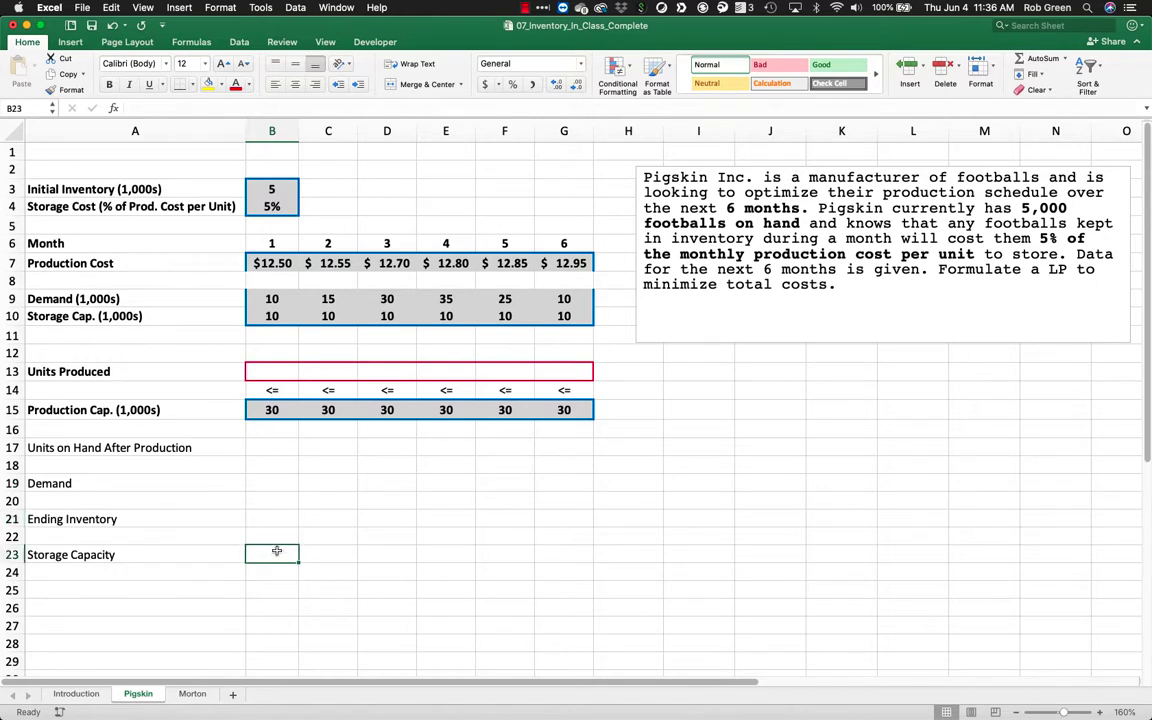
left_click_drag(155, 447, 154, 552)
key("super+b")
Enter =B13+B3 in B17 for month 1 units on hand after production.
left_click(279, 445)
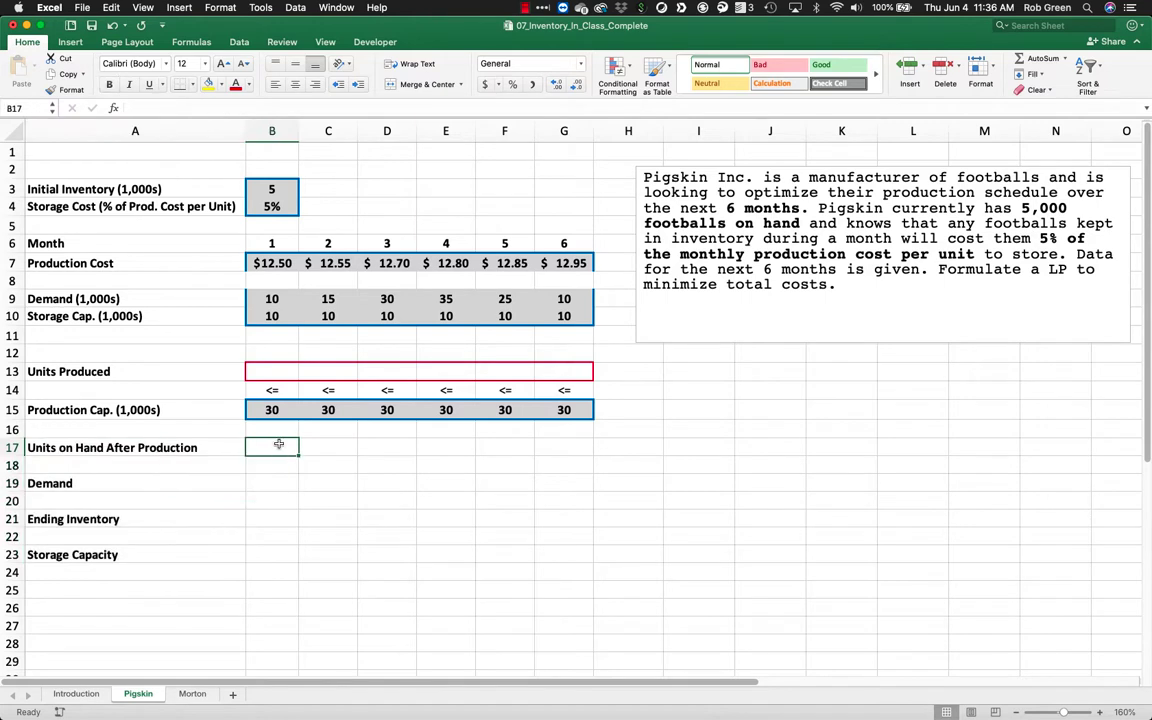
type("=")
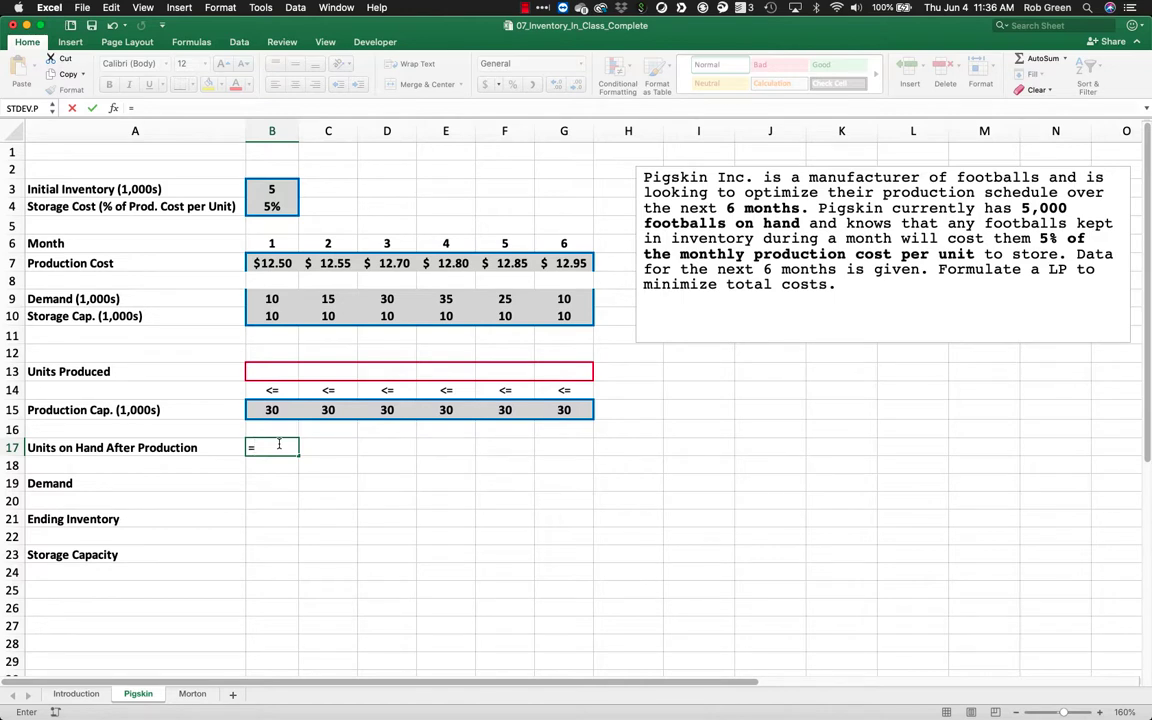
left_click(273, 371)
type("+")
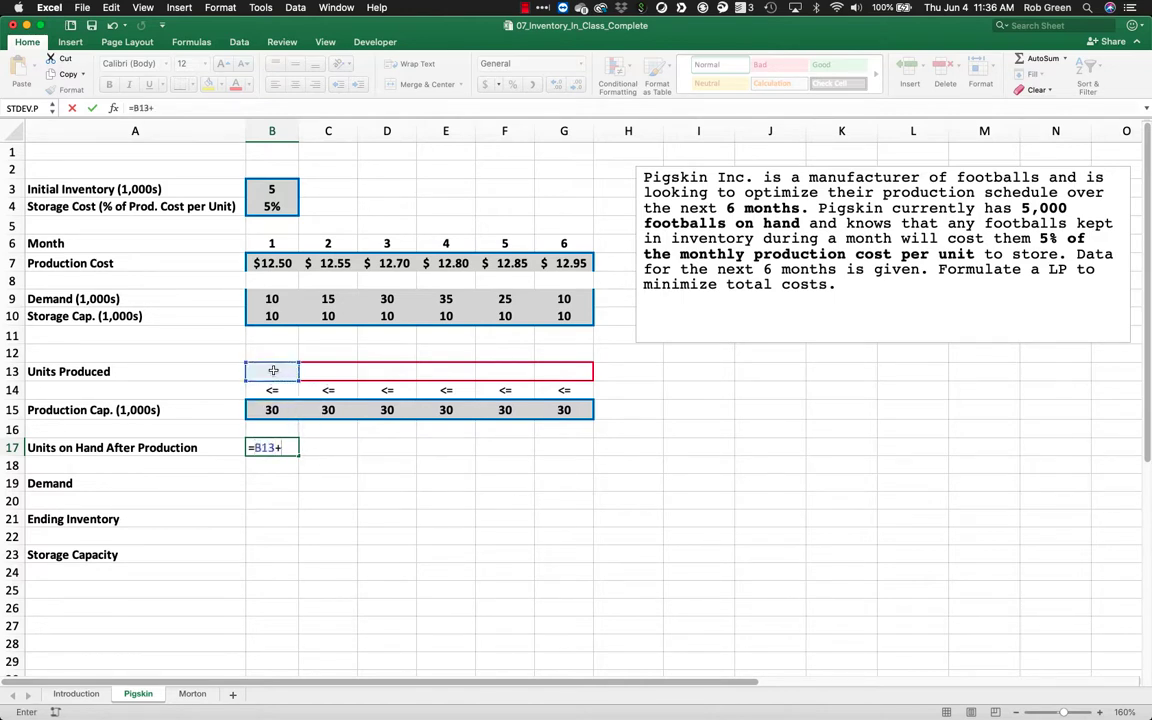
left_click(272, 189)
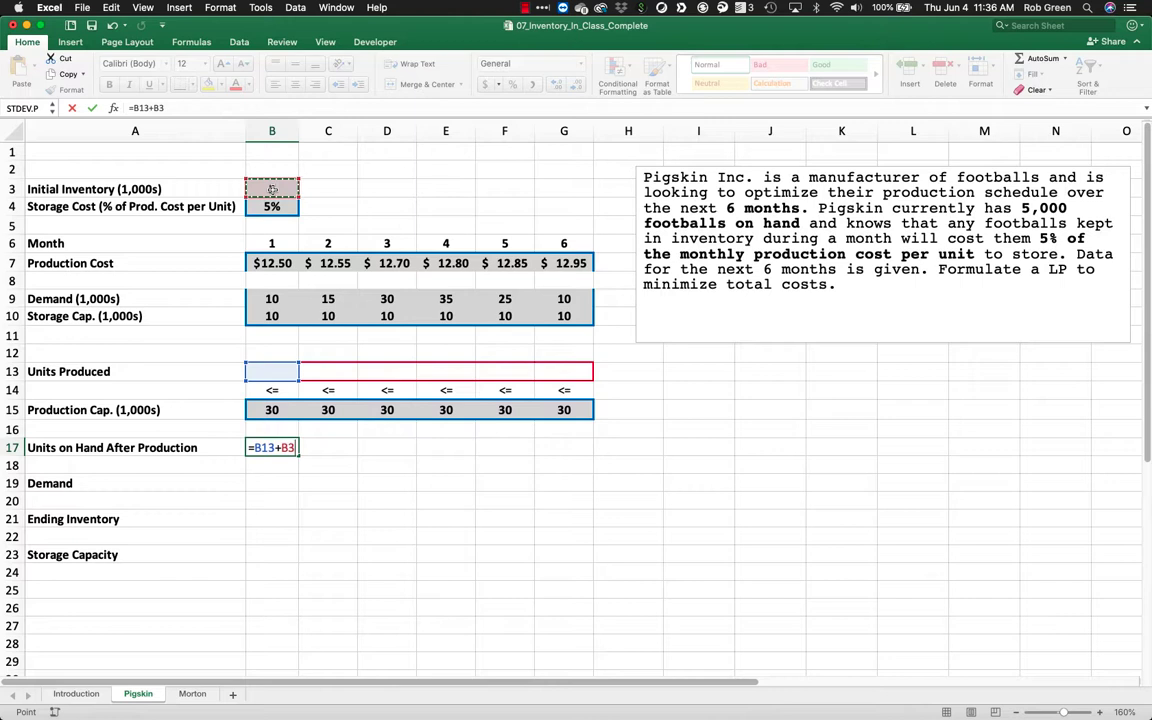
key("Return")
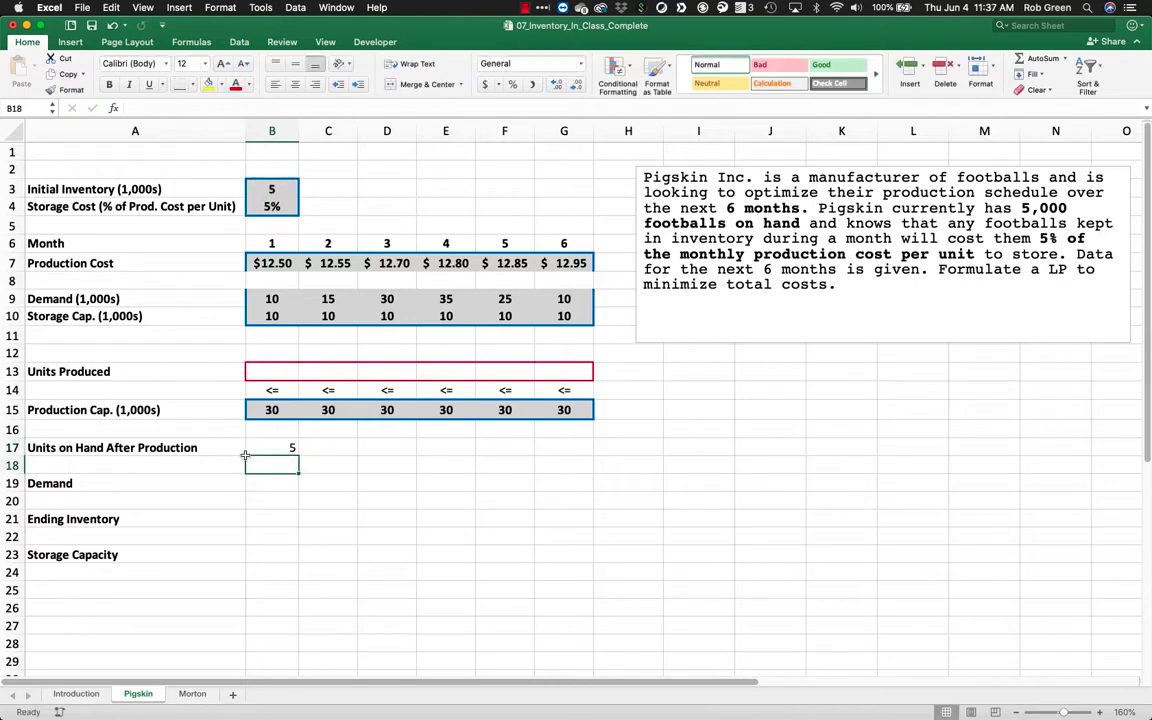
Move the Demand (1,000s) row from row 9 to row 19.
left_click_drag(216, 298, 566, 299)
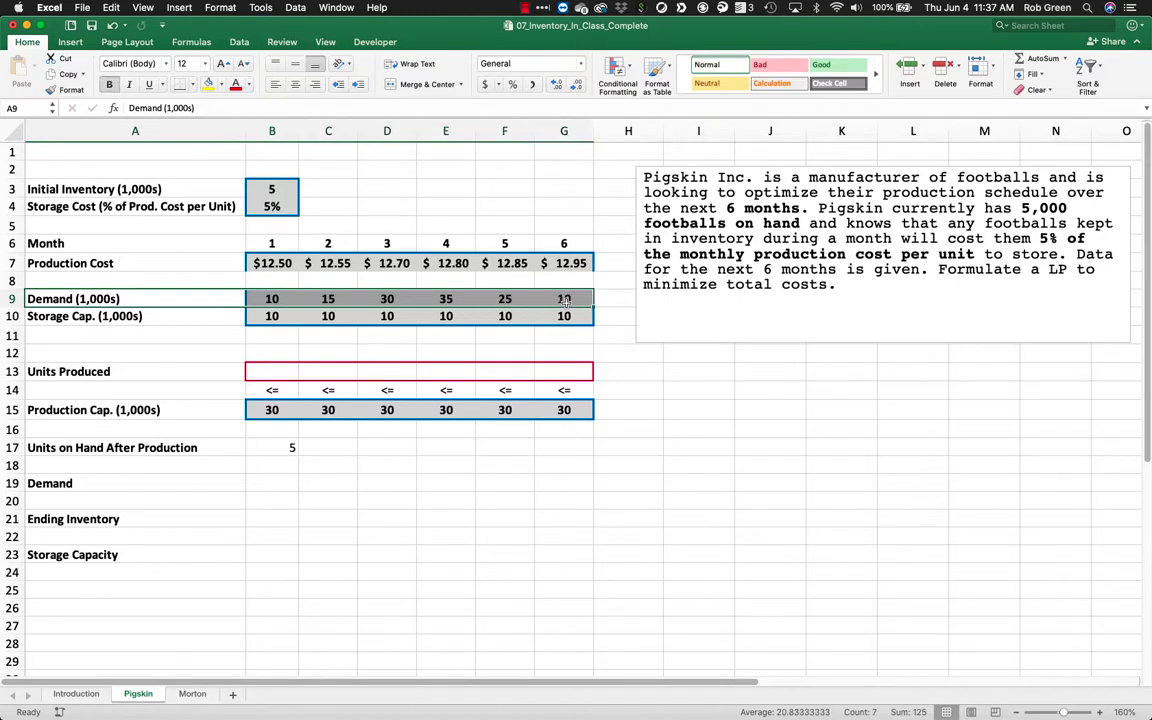
key("super+c")
left_click(212, 483)
right_click(279, 486)
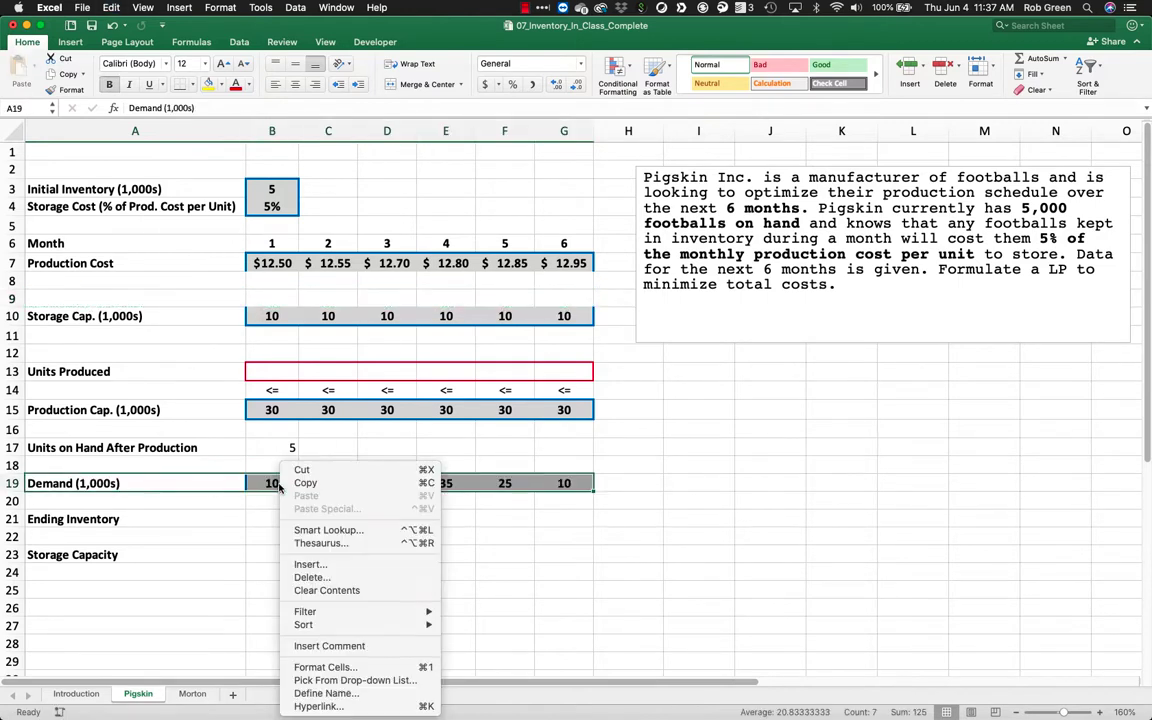
Give the Demand values B19:G19 an outline border.
left_click_drag(259, 485, 558, 483)
right_click(558, 483)
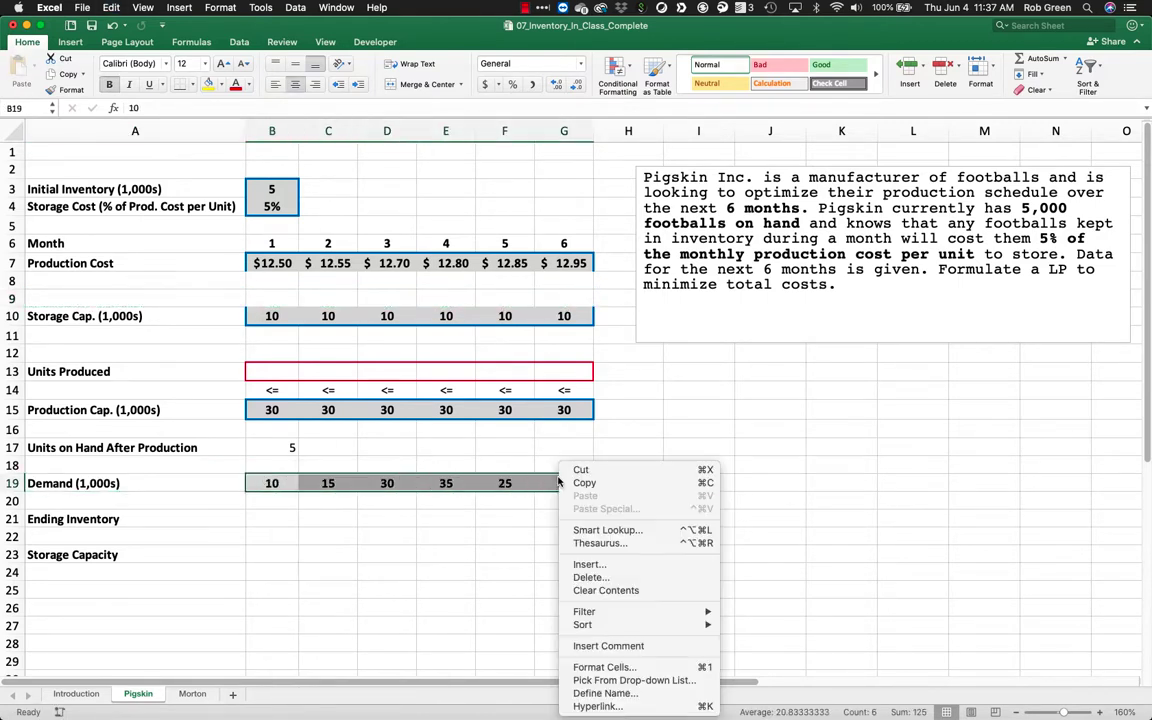
left_click(596, 665)
left_click(685, 392)
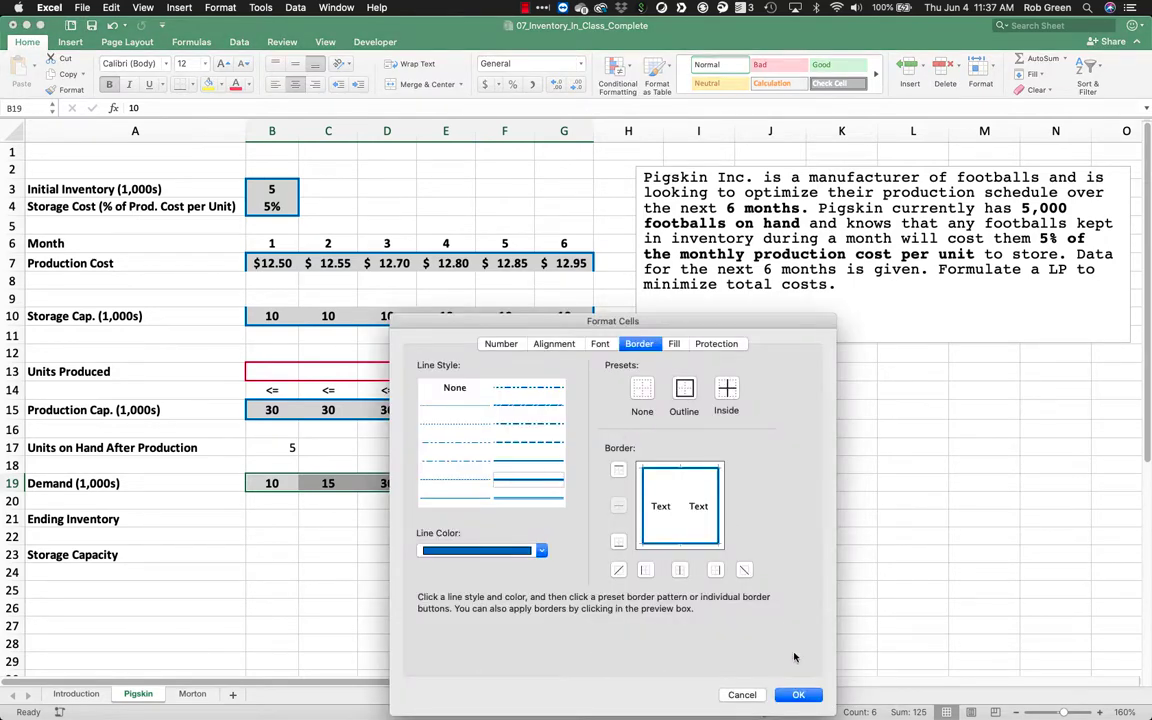
left_click(798, 694)
left_click(445, 557)
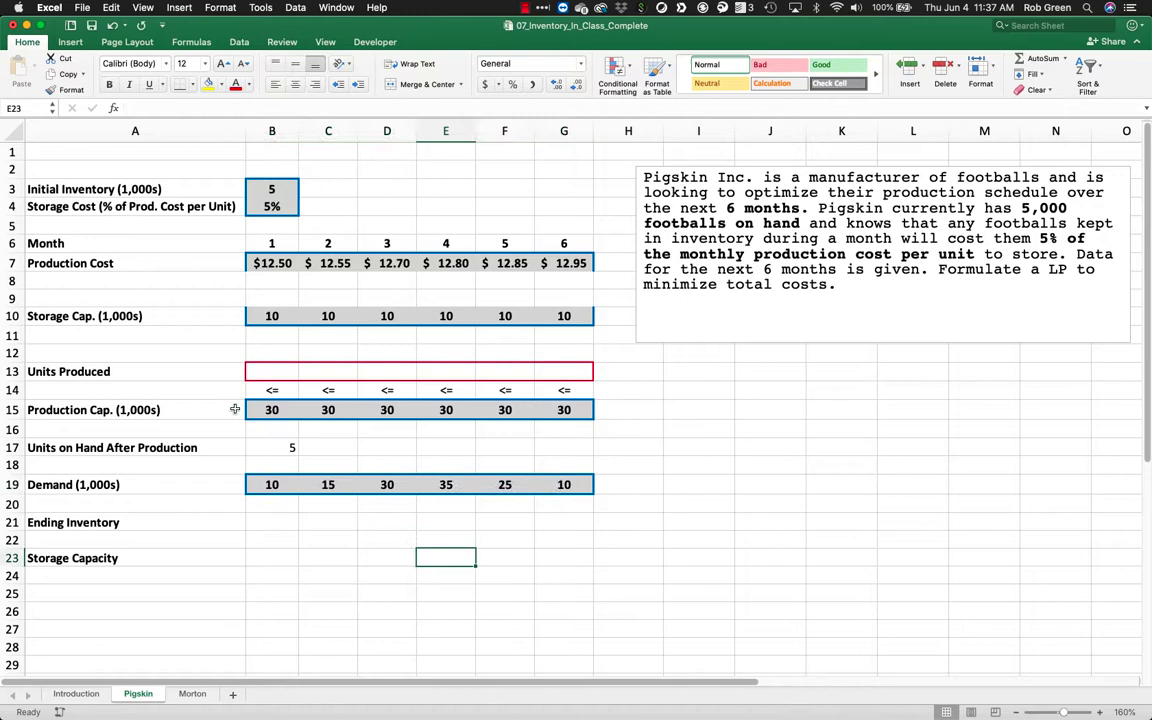
Review row 15 and the units-on-hand formula in B17.
left_click_drag(234, 409, 564, 410)
left_click(315, 446)
left_click(270, 444)
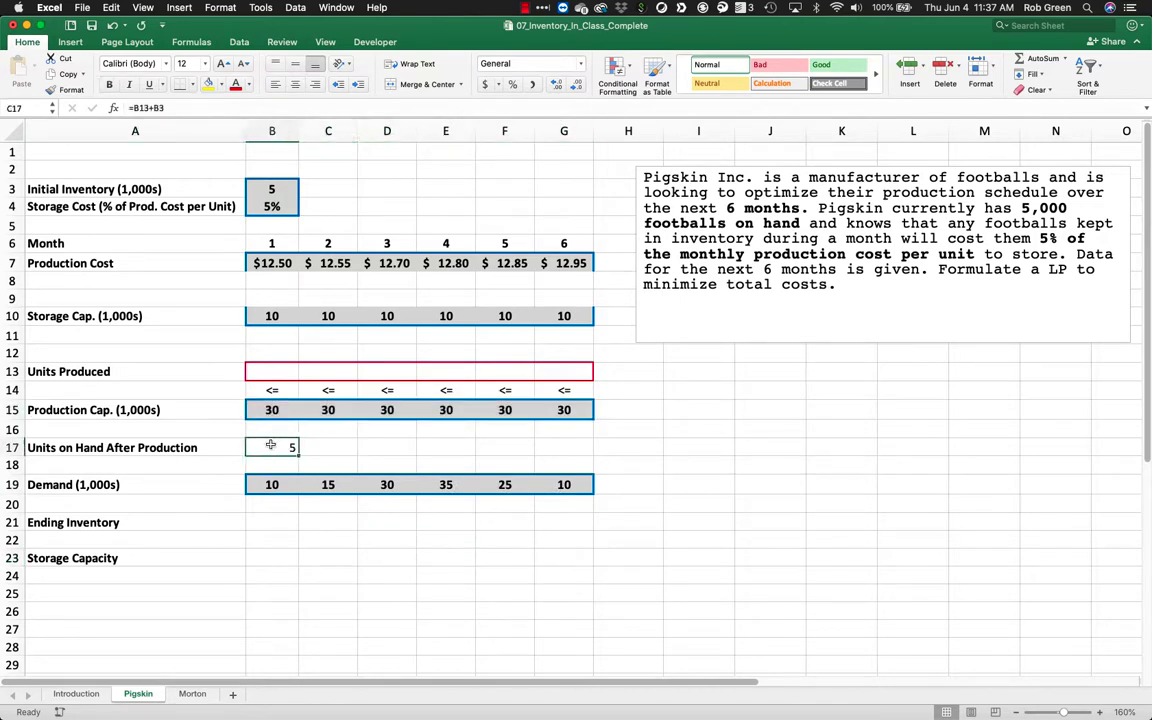
Put centred >= signs in B18 through G18 under each month.
left_click(270, 244)
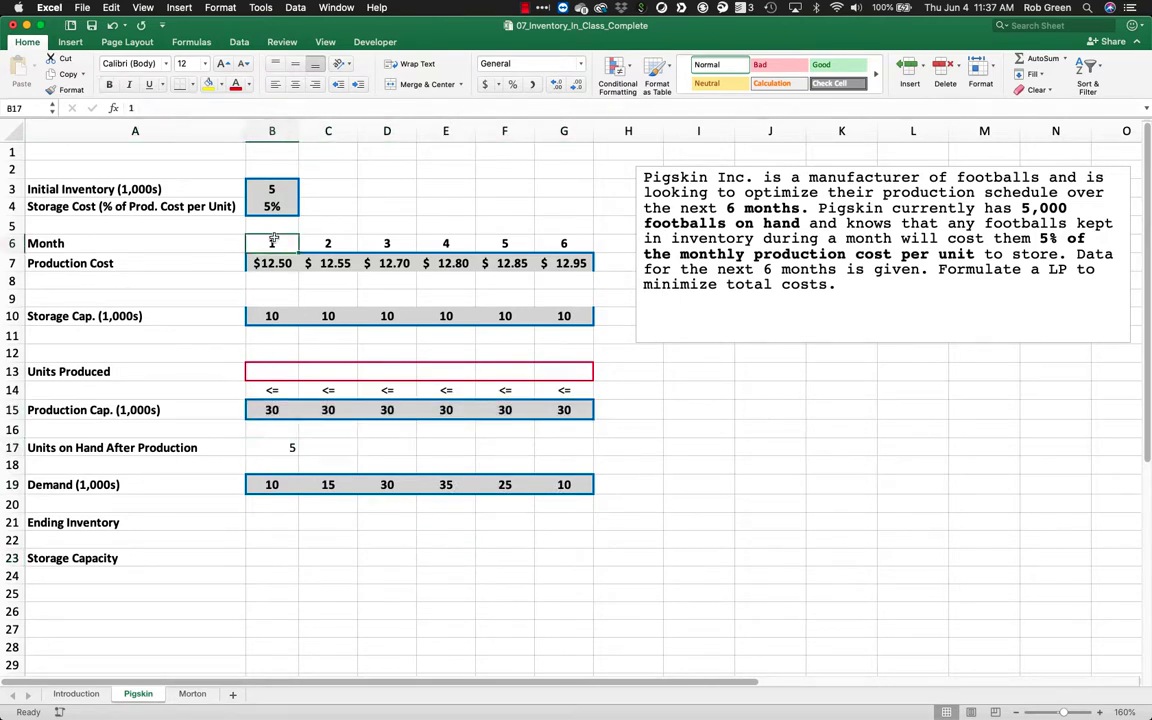
left_click(270, 464)
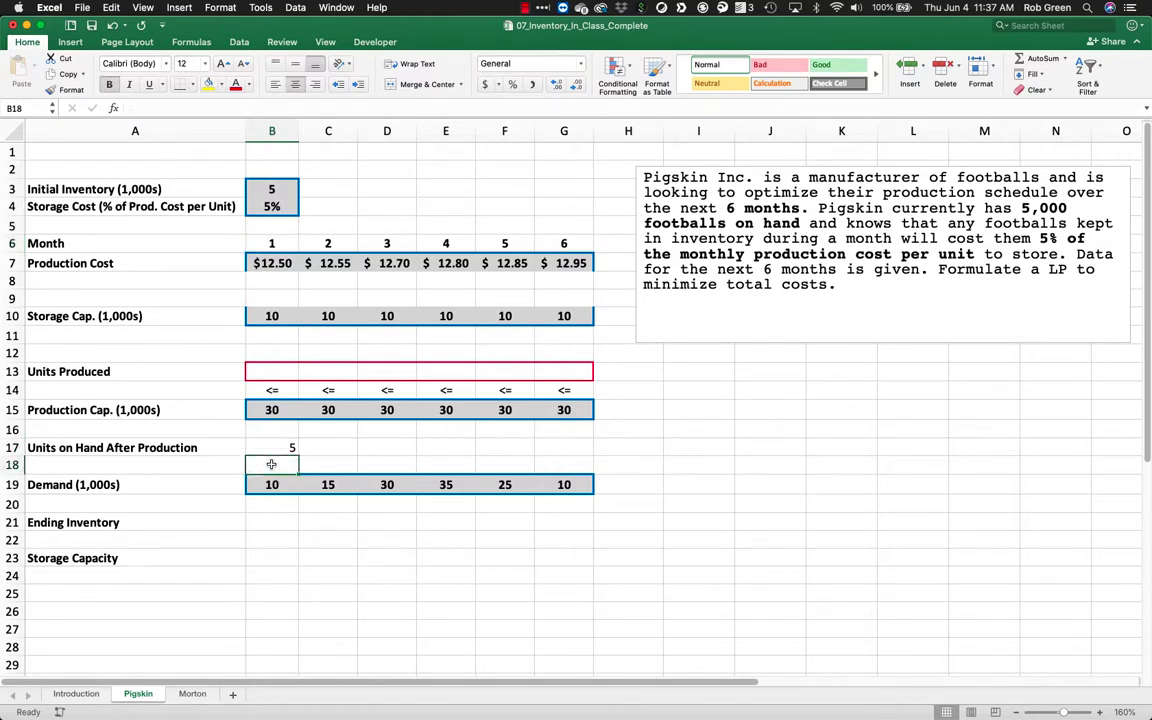
type(">=")
key("Return")
left_click_drag(270, 464, 564, 466)
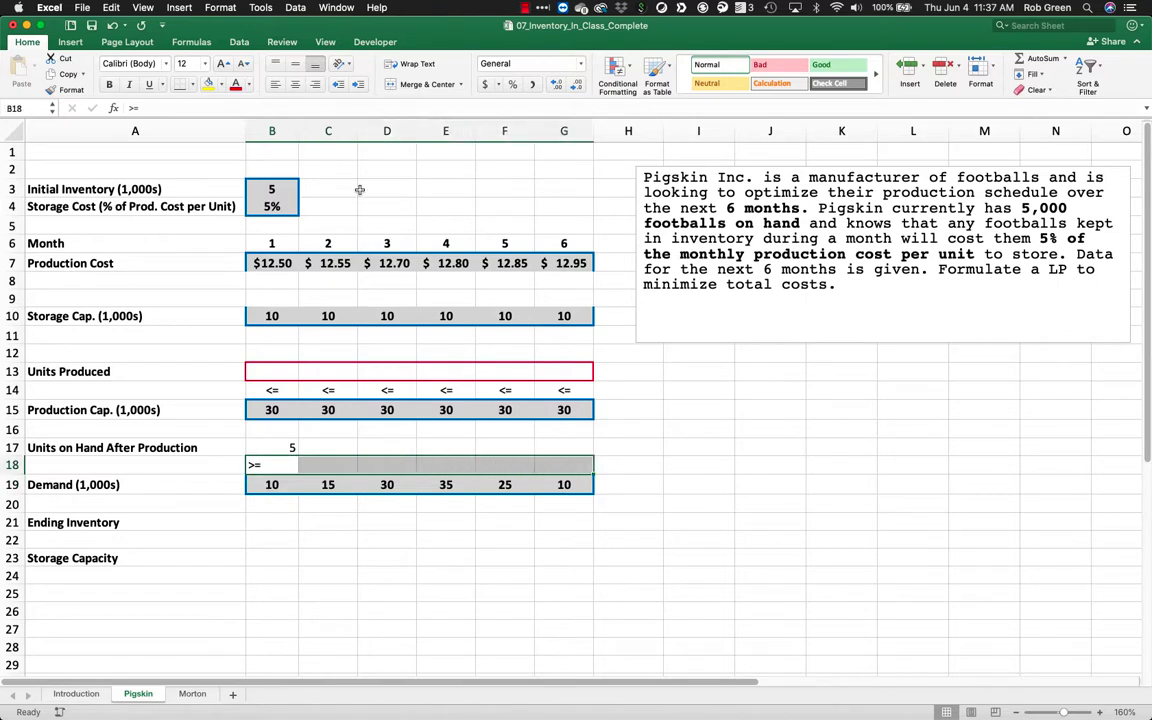
left_click(295, 86)
left_click(283, 466)
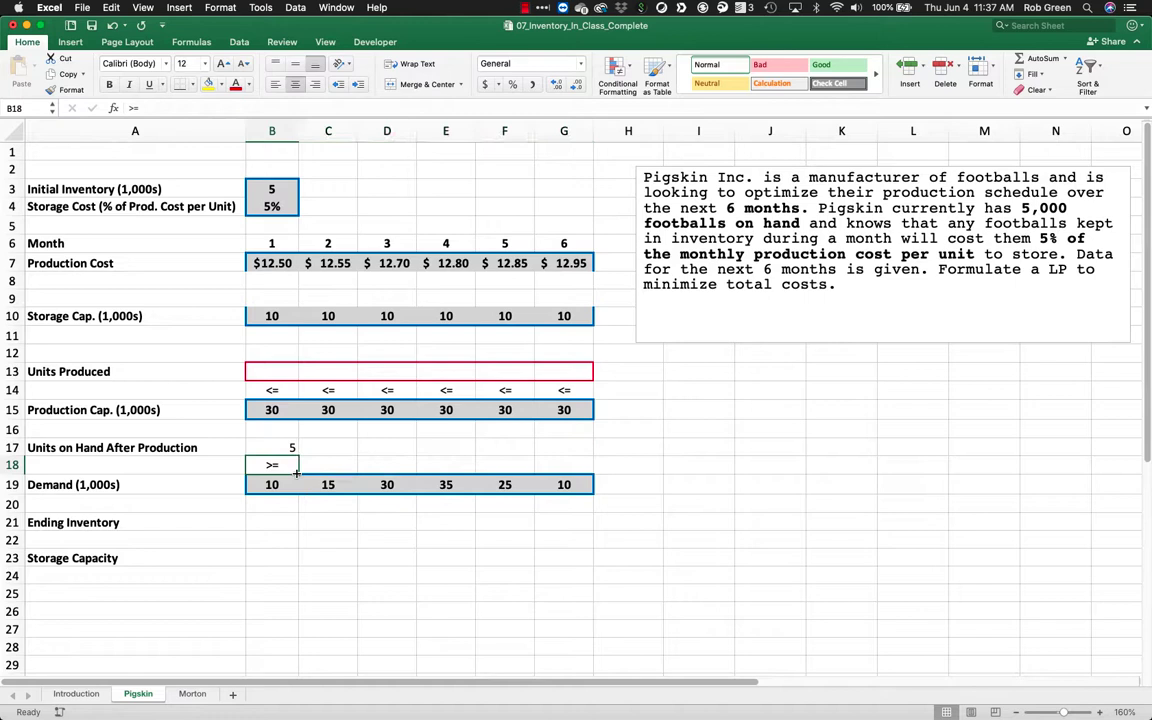
left_click_drag(296, 473, 562, 478)
left_click(522, 575)
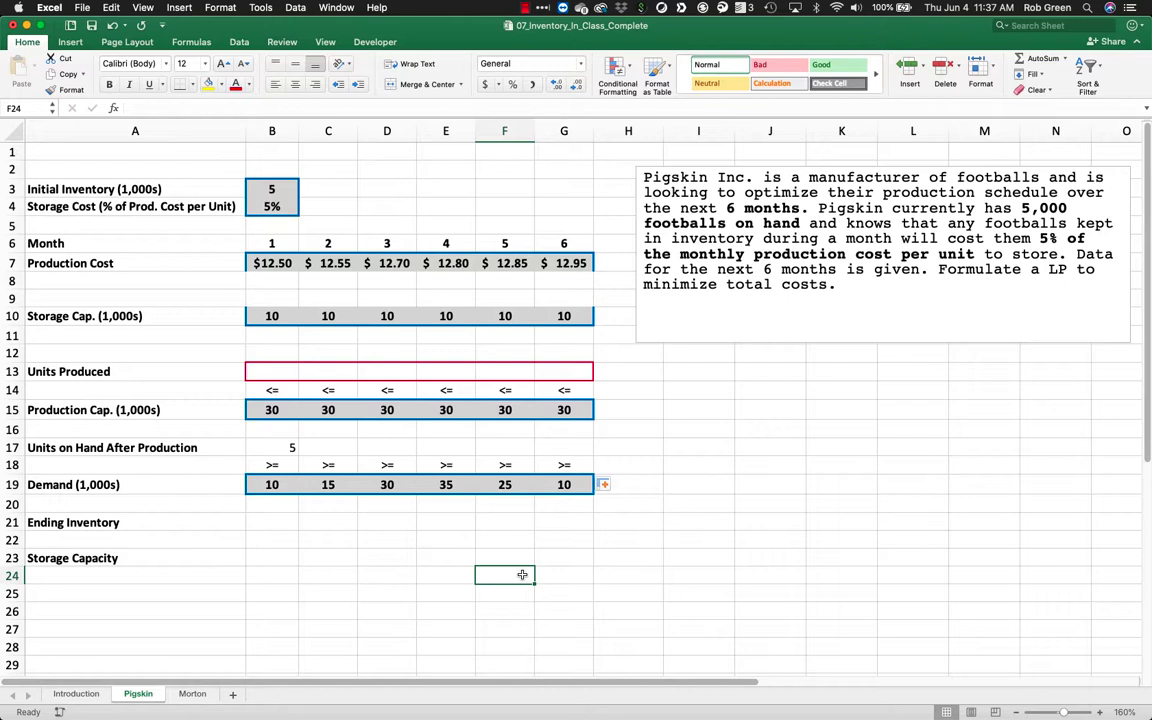
left_click(265, 524)
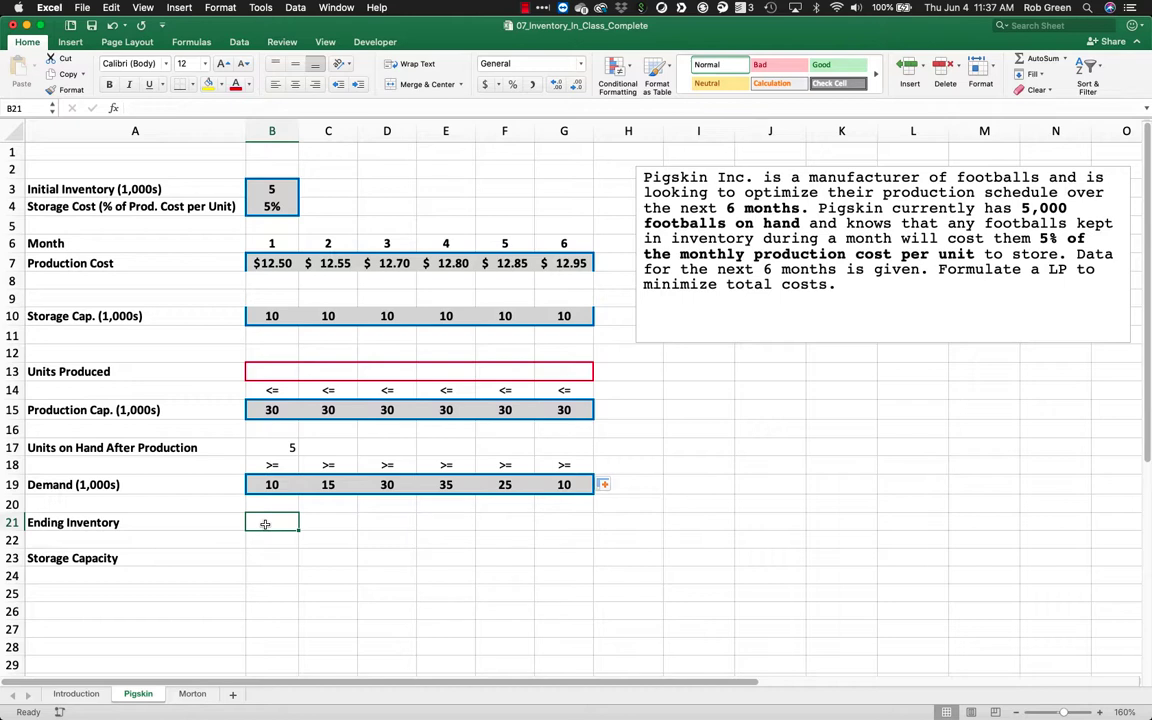
Enter =B17-B19 in B21 so month 1 ending inventory shows -5.
type("=")
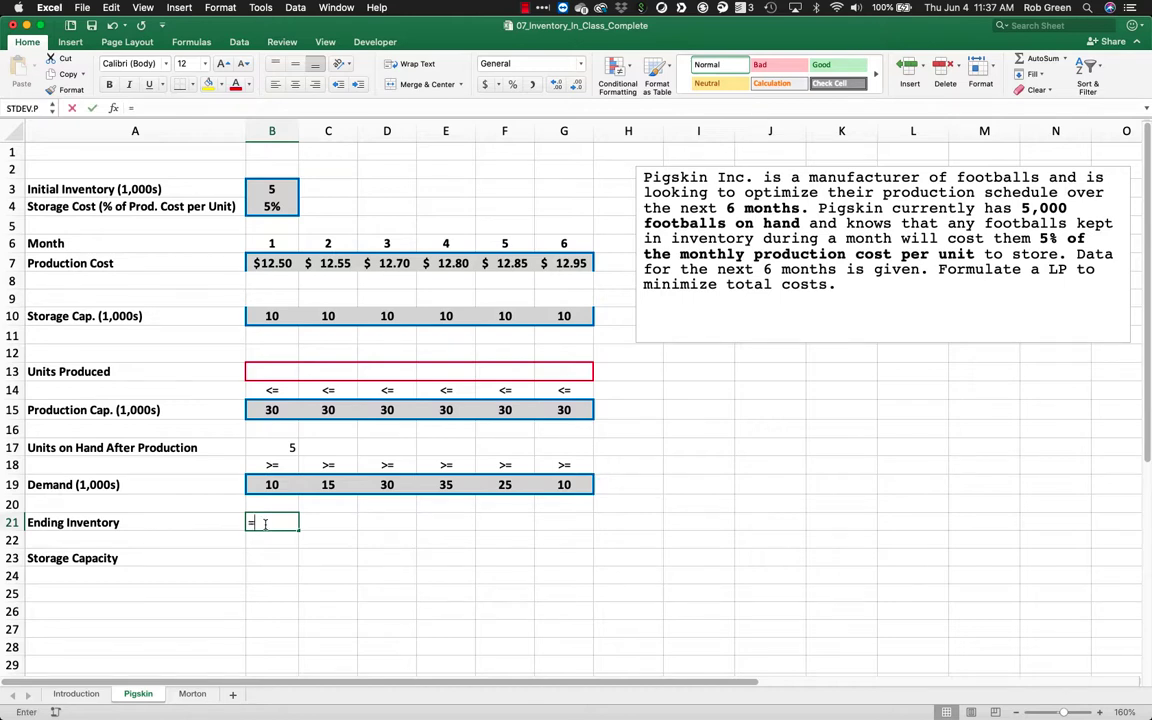
left_click(275, 448)
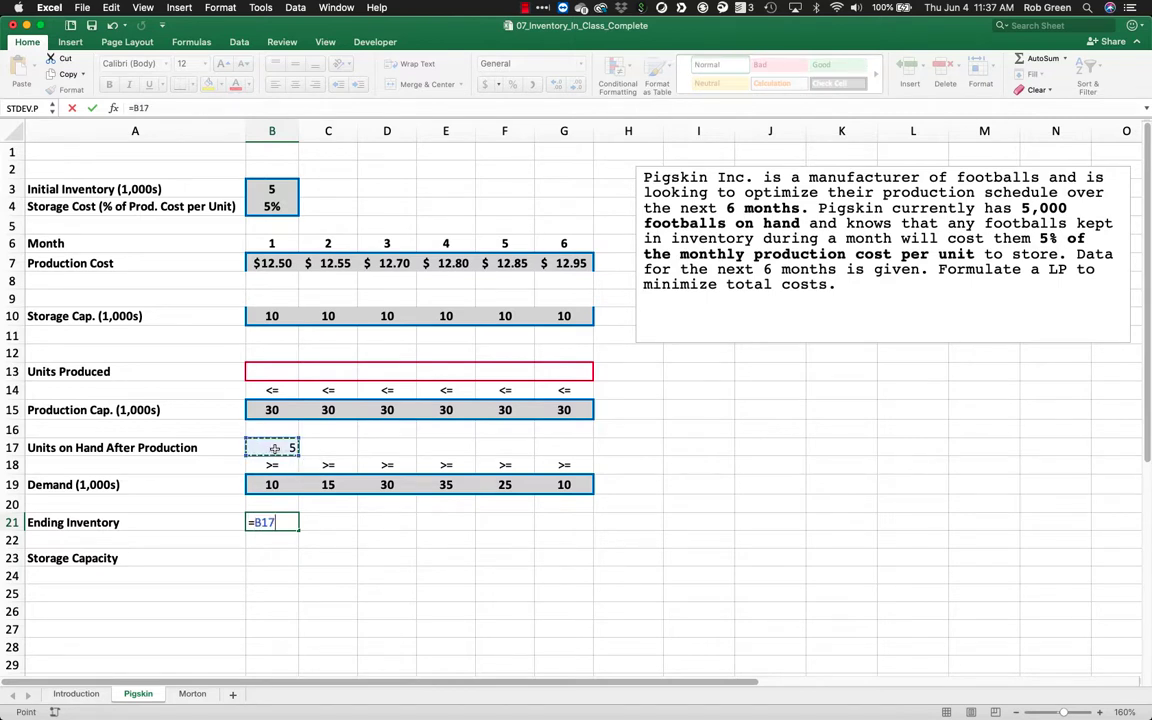
type("-")
left_click(282, 488)
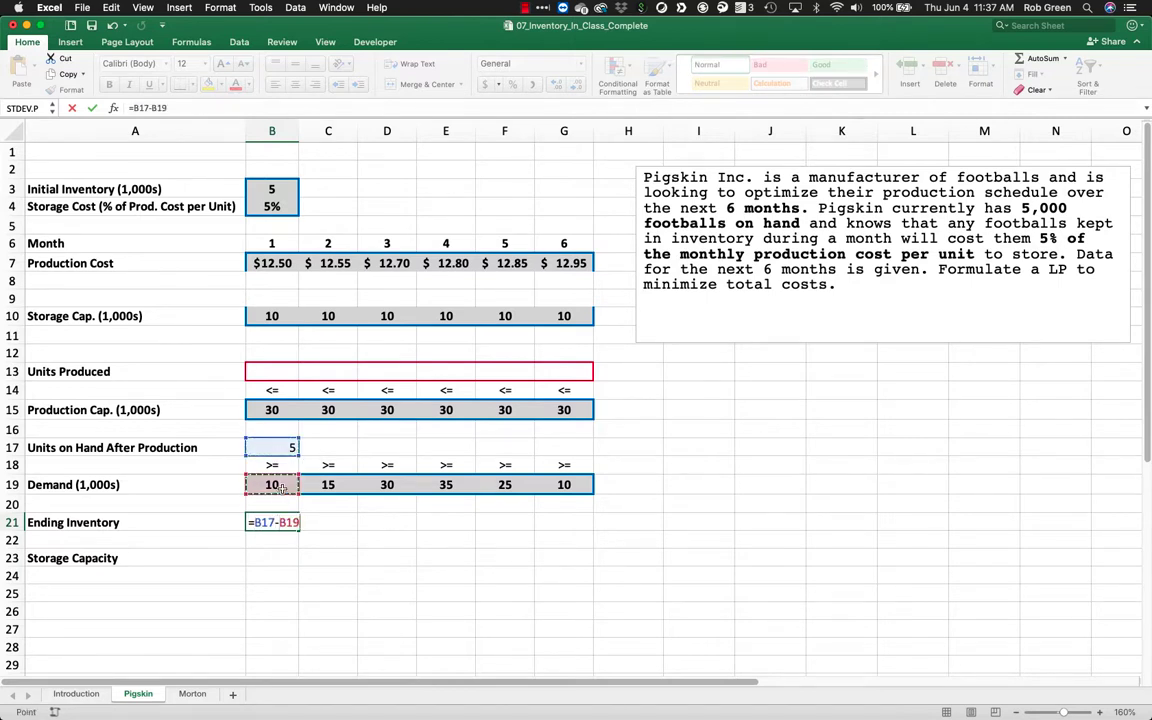
key("Return")
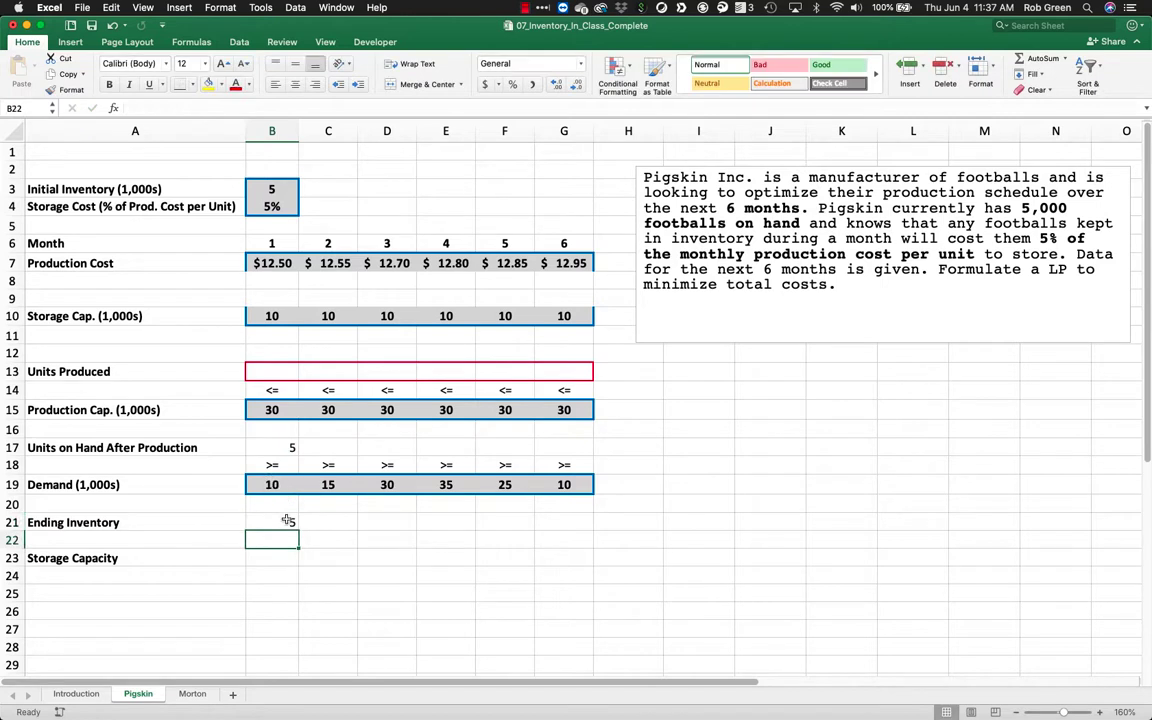
left_click(286, 521)
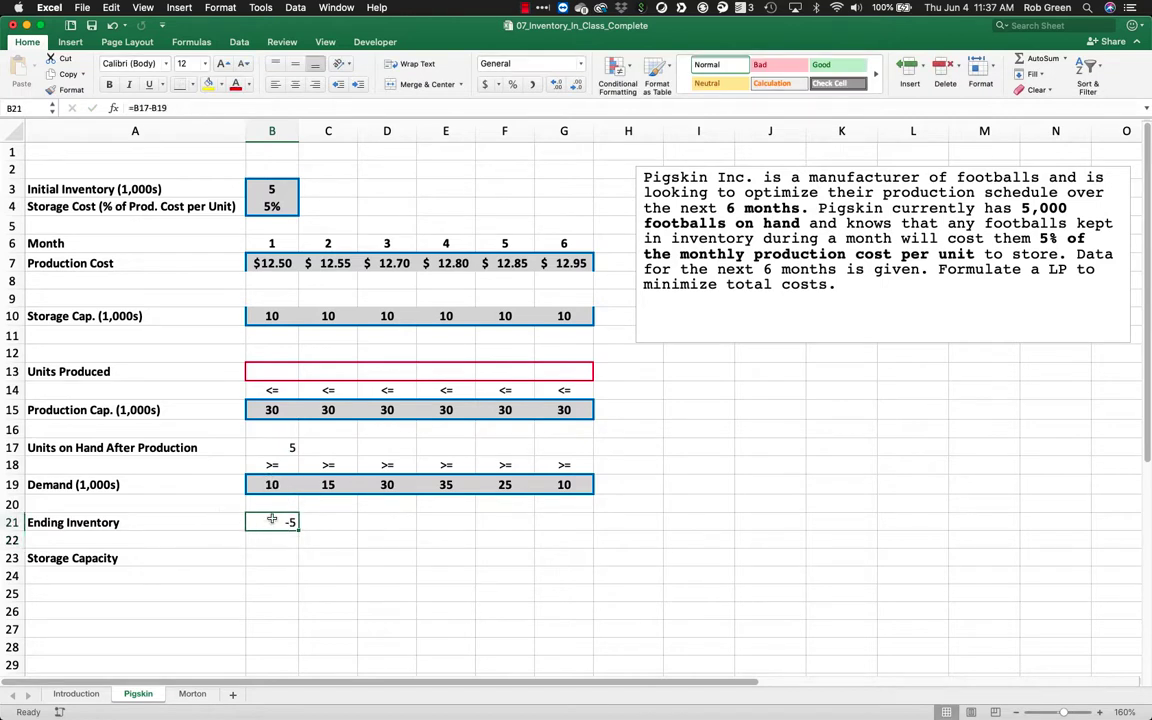
left_click_drag(150, 316, 180, 566)
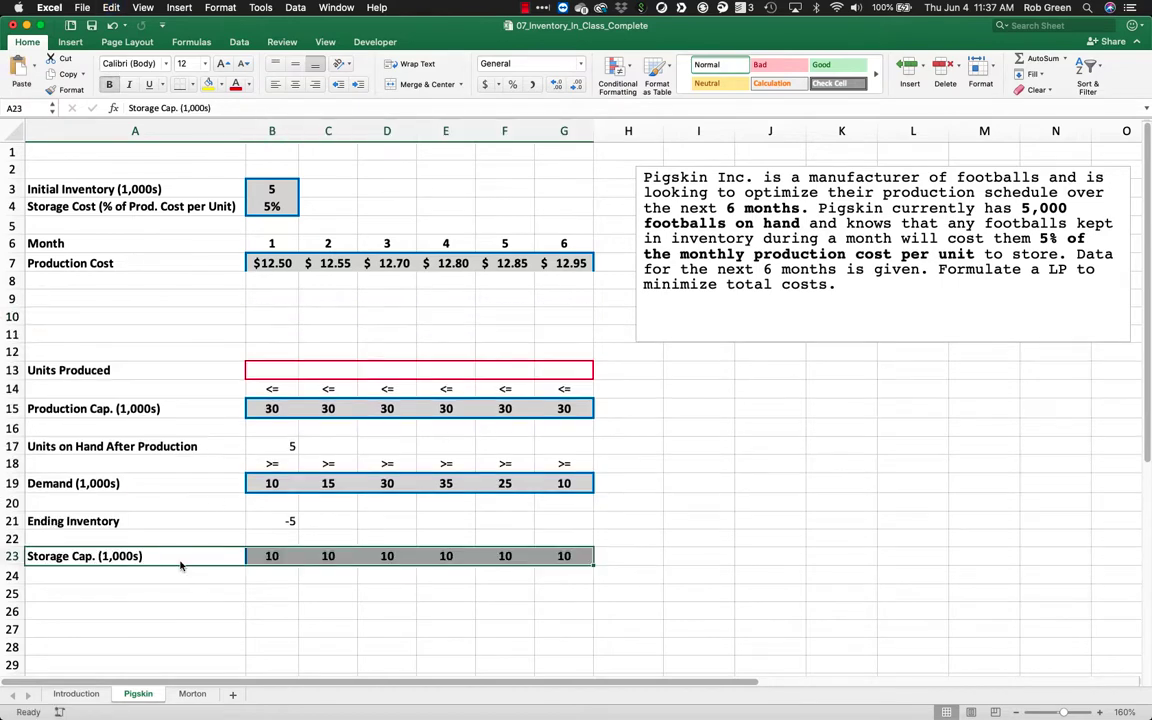
Give the Storage Cap. values B23:G23 an outline border.
left_click_drag(271, 558, 566, 558)
right_click(571, 560)
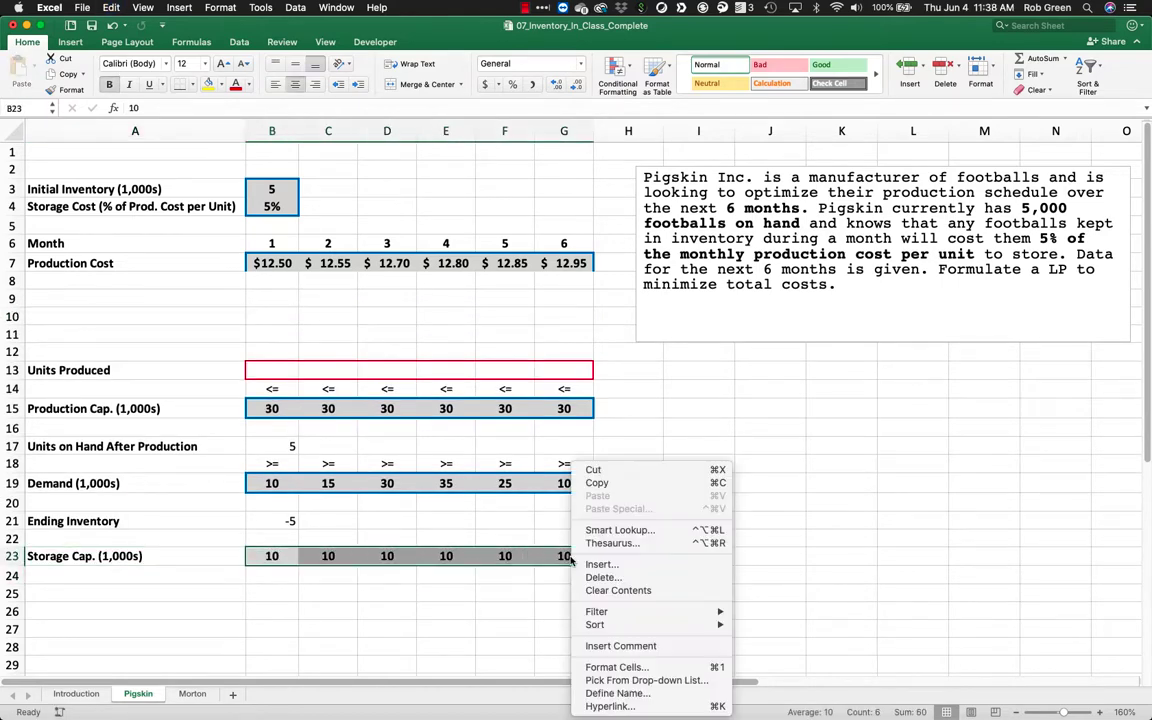
left_click(617, 667)
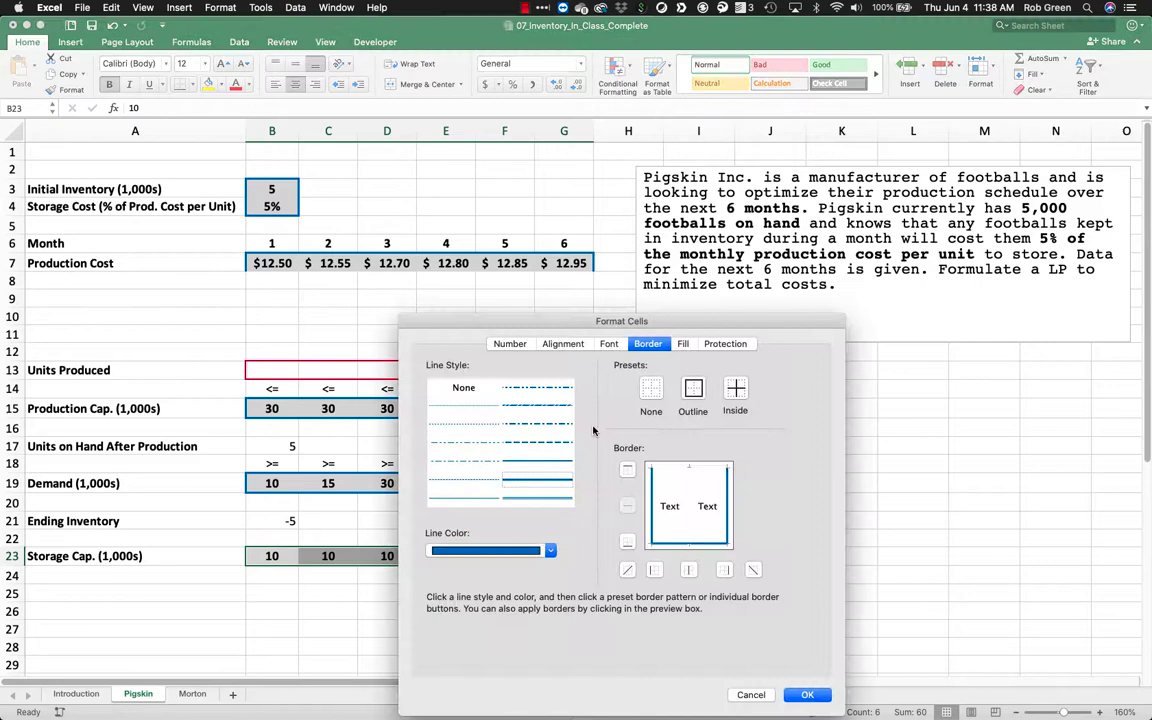
left_click(689, 392)
left_click(807, 695)
Fill B22:G22 with <= signs under each month.
left_click(287, 544)
type("<=")
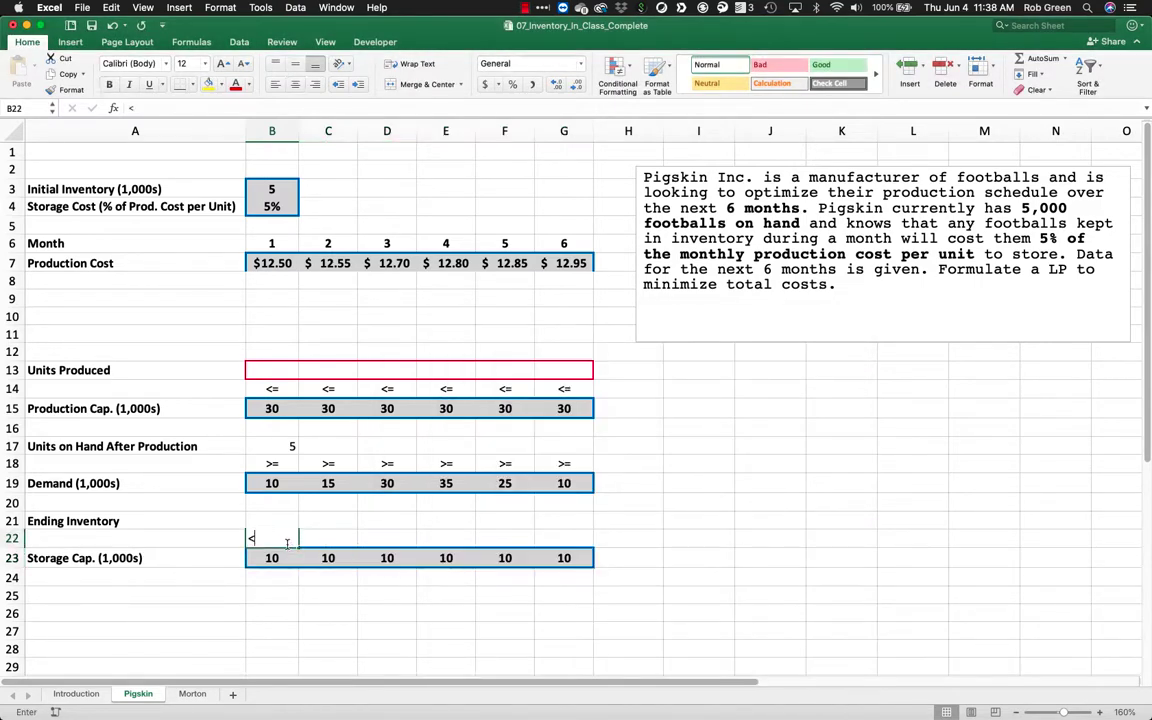
key("Return")
left_click(287, 544)
left_click_drag(298, 547, 593, 553)
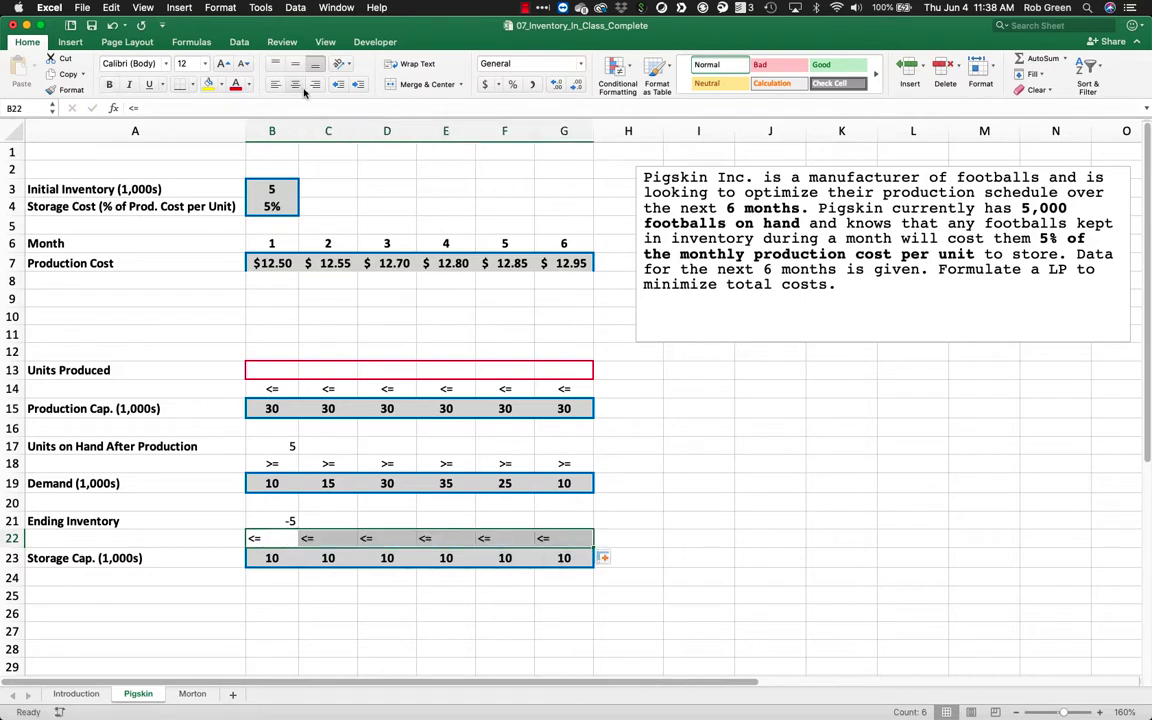
left_click(667, 481)
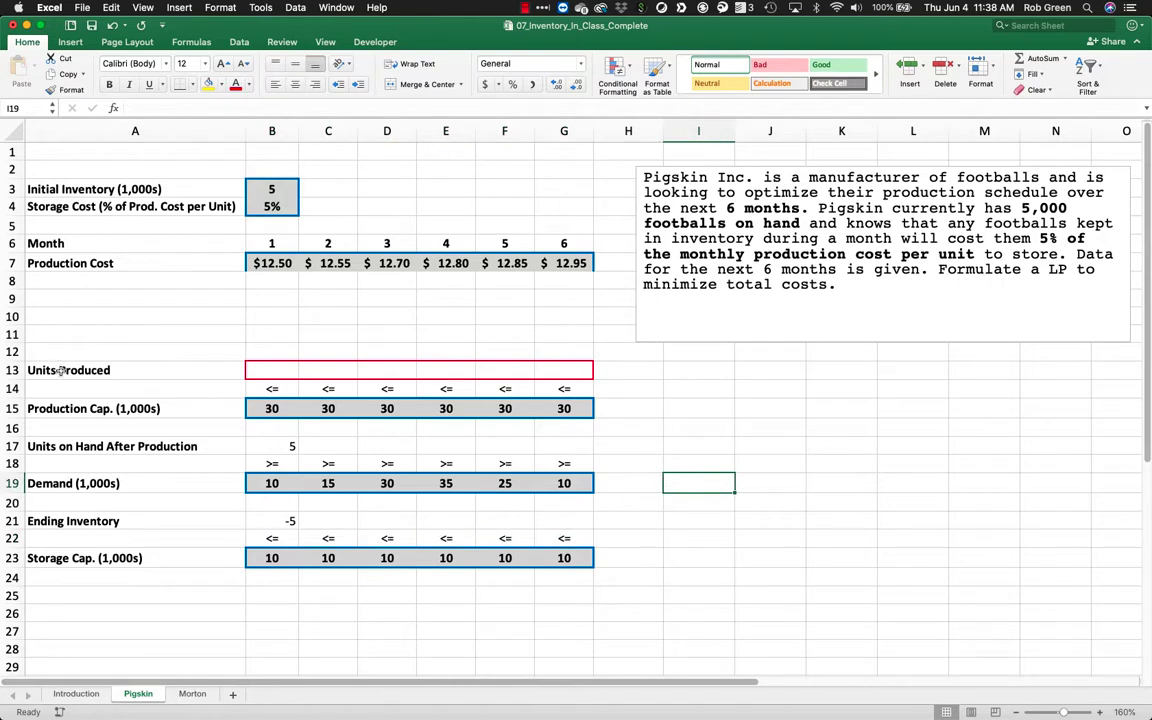
left_click_drag(57, 372, 574, 558)
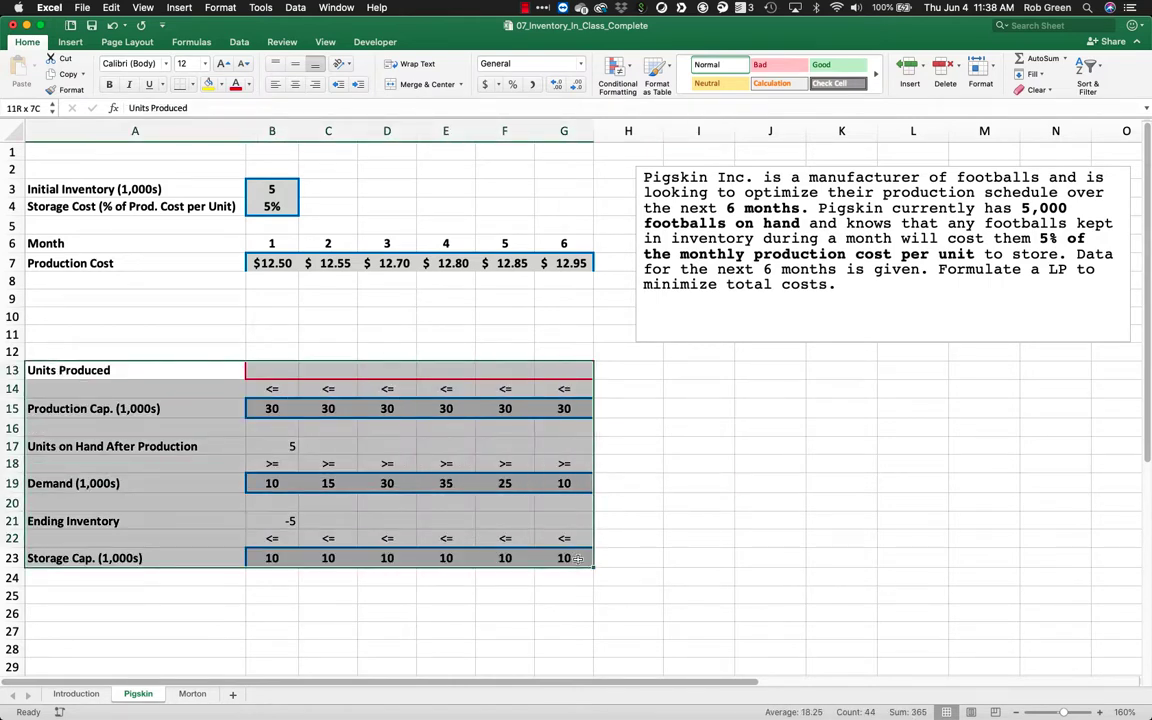
Move the model block up so it starts at row 9.
key("super+c")
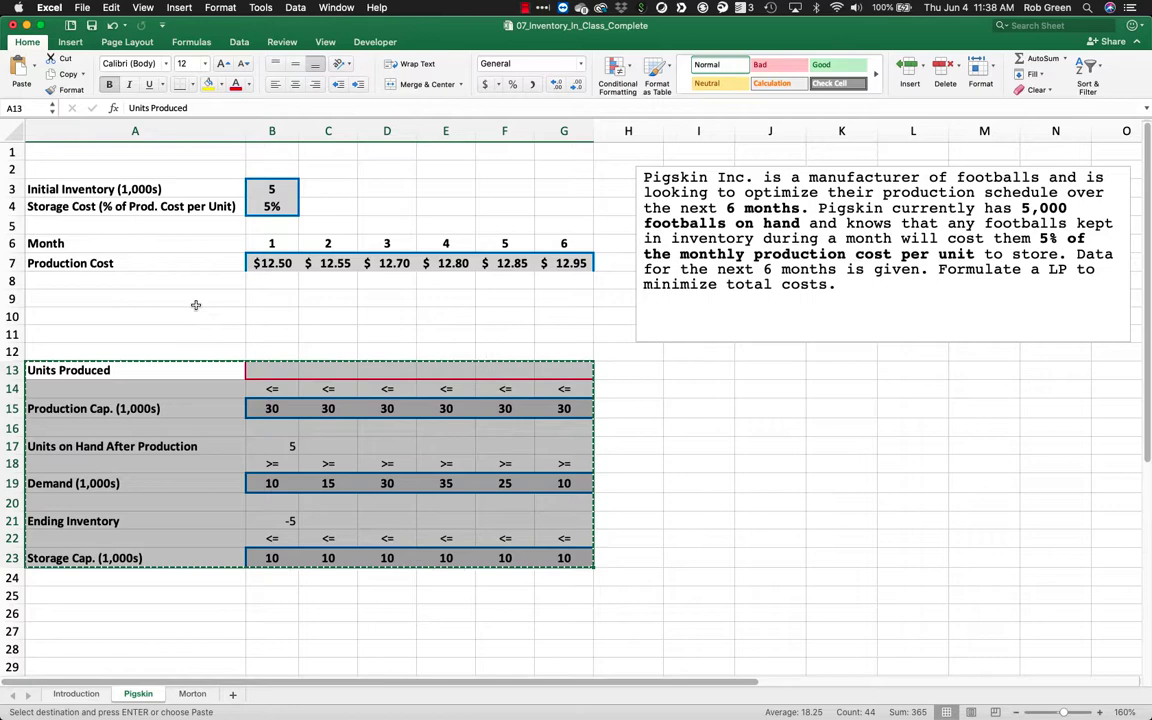
left_click(196, 304)
key("super+v")
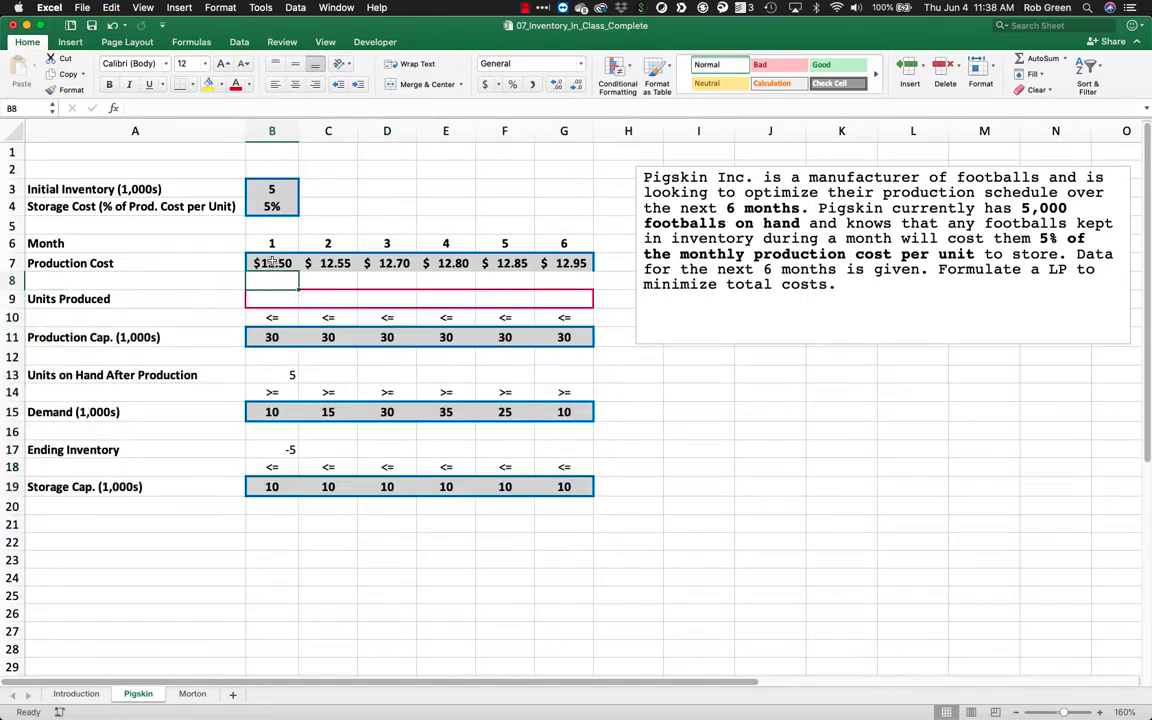
Give the Production Cost values B7:G7 a blue outline border.
left_click_drag(262, 263, 563, 263)
right_click(563, 260)
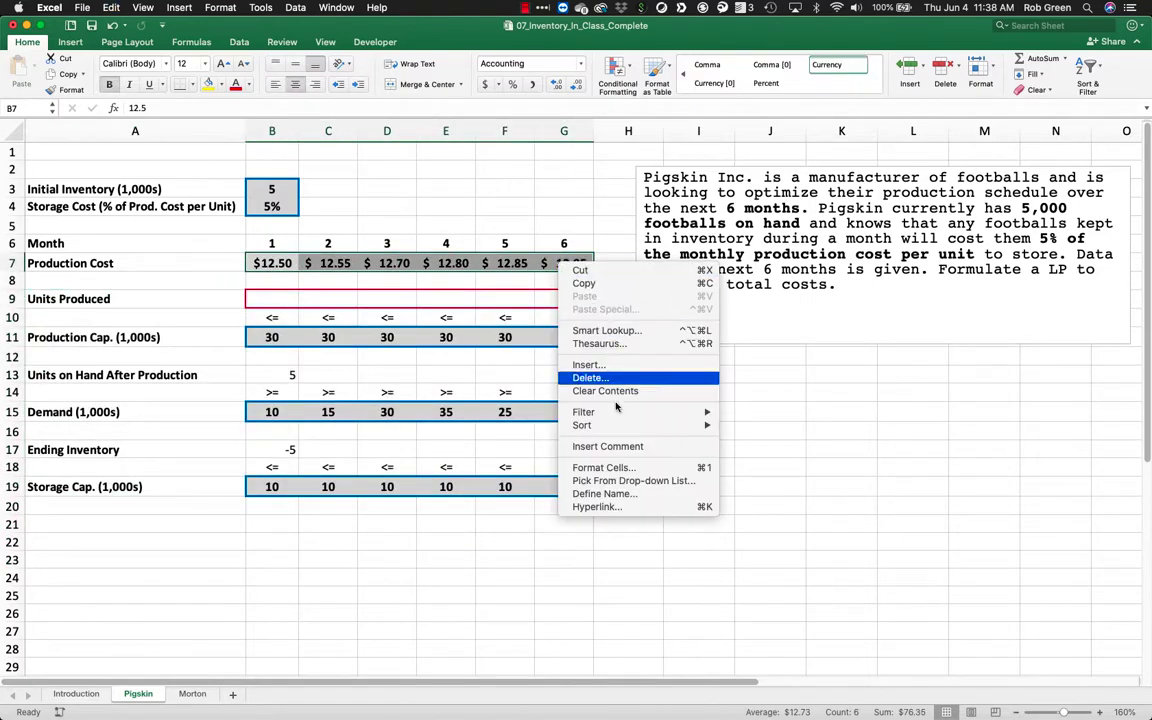
left_click(623, 469)
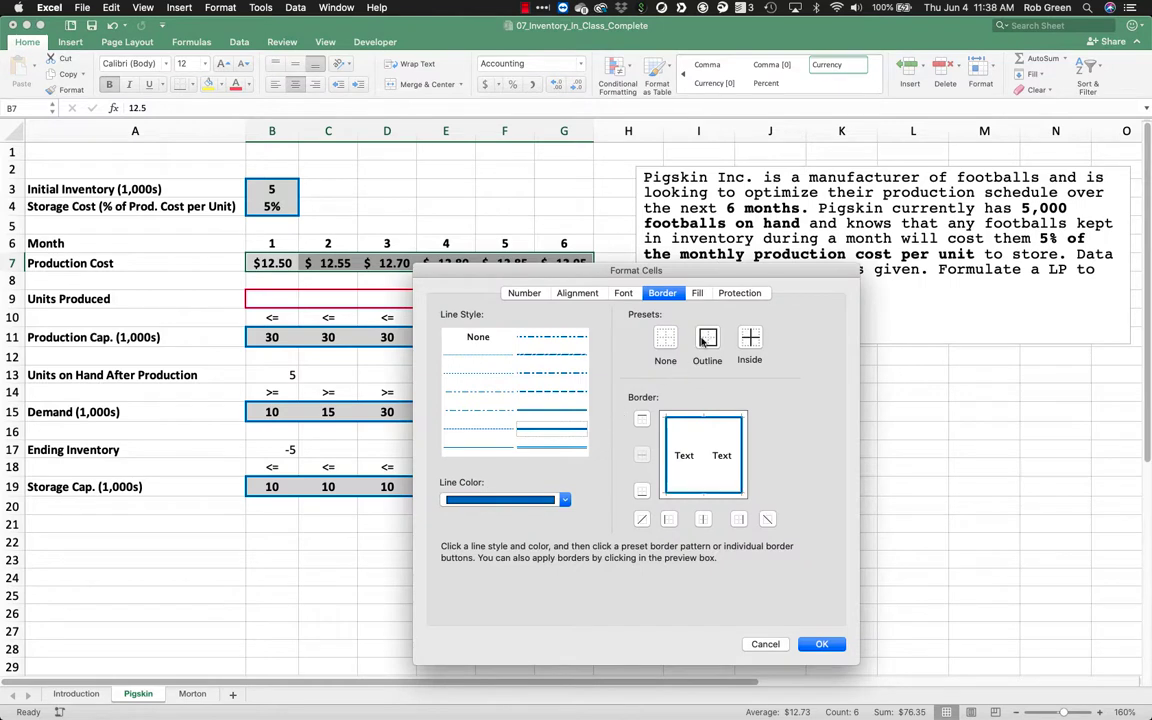
left_click(821, 643)
left_click(543, 597)
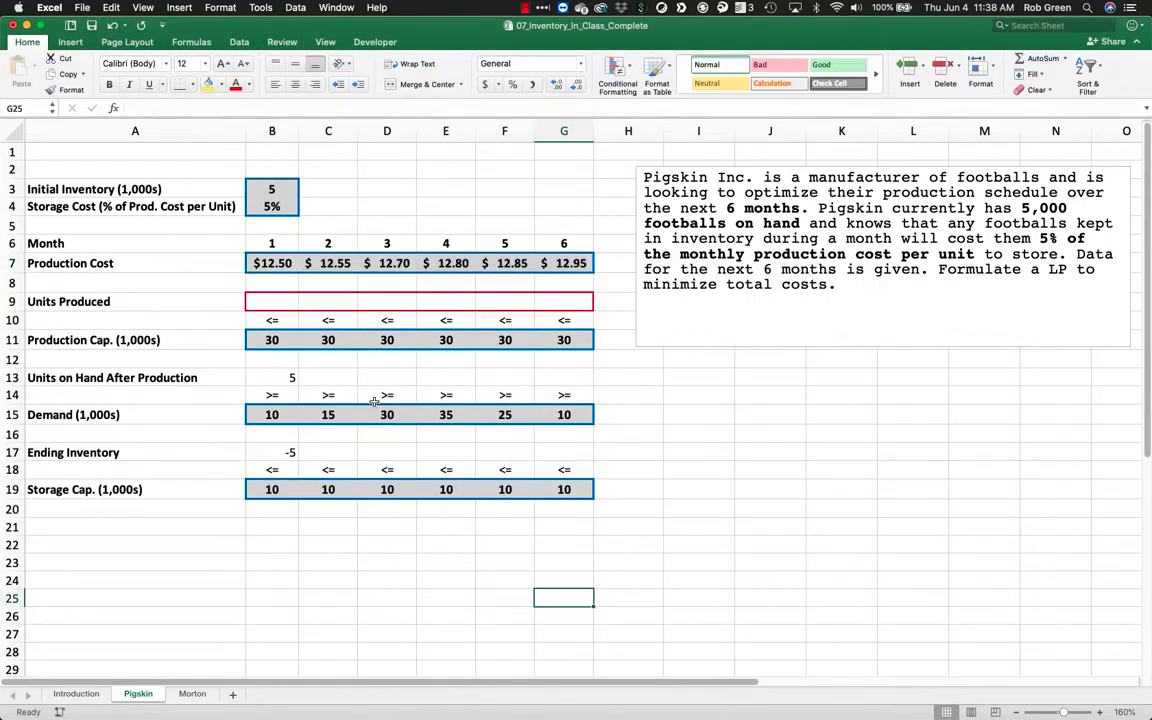
left_click(253, 288)
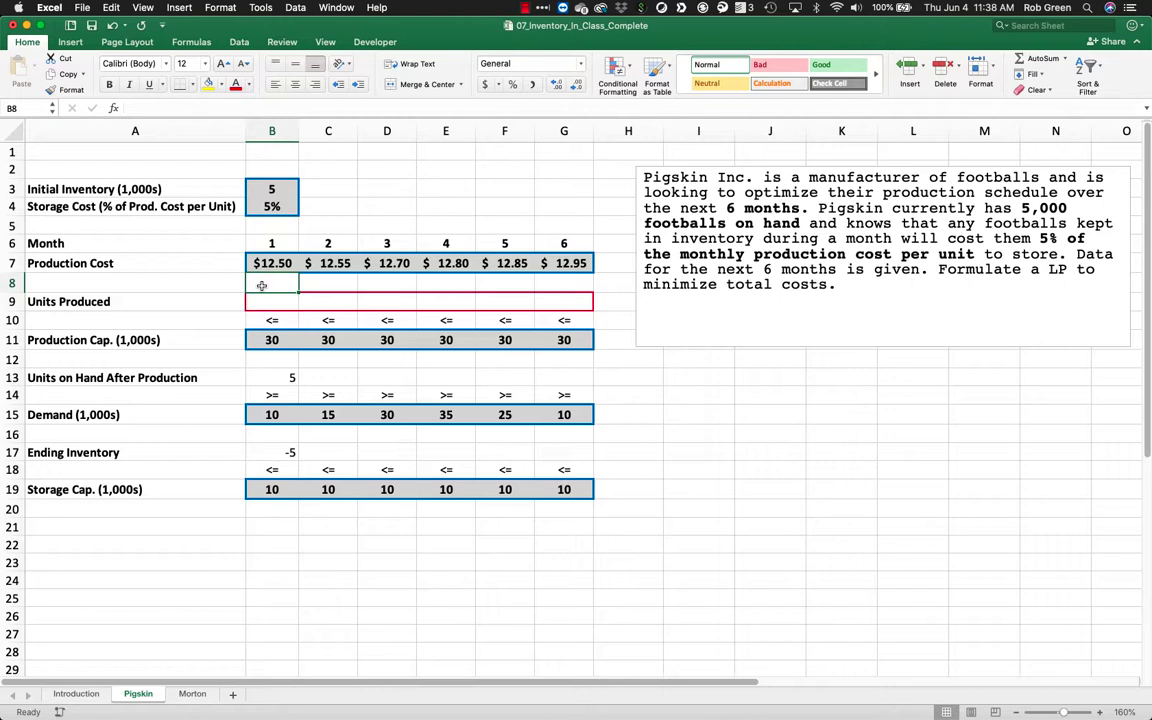
Enter =C9+B17 in C13 for month 2 units on hand after production.
left_click(328, 262)
left_click(334, 300)
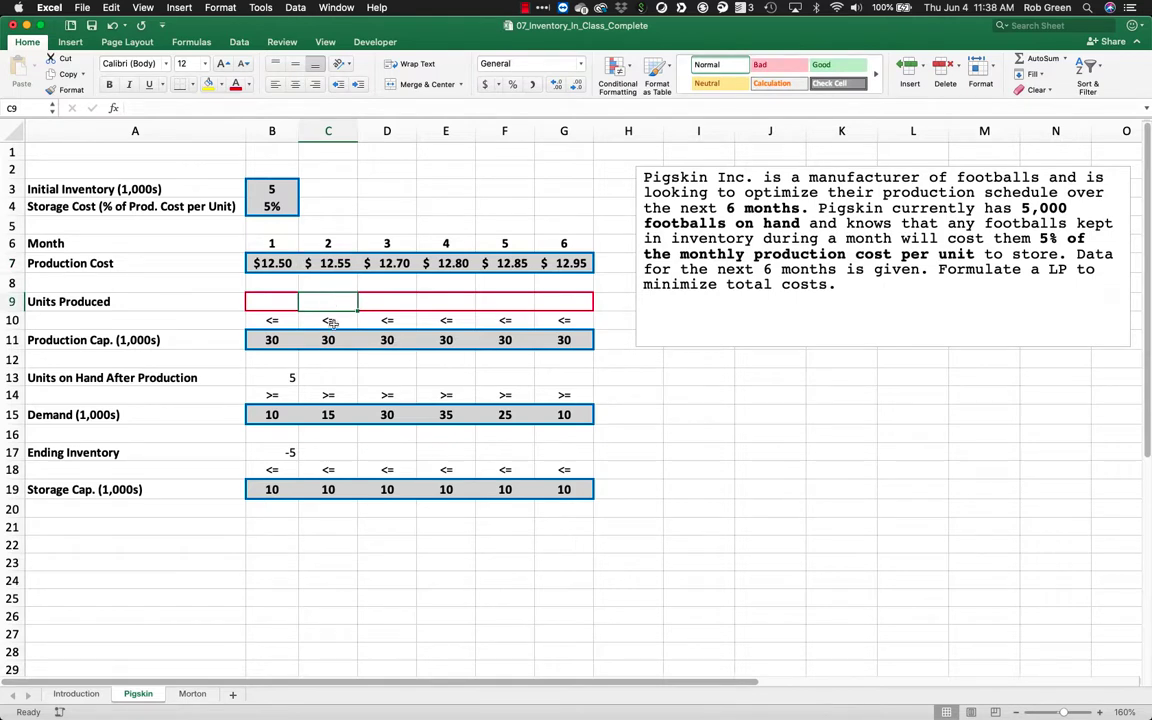
left_click(329, 321)
left_click(329, 339)
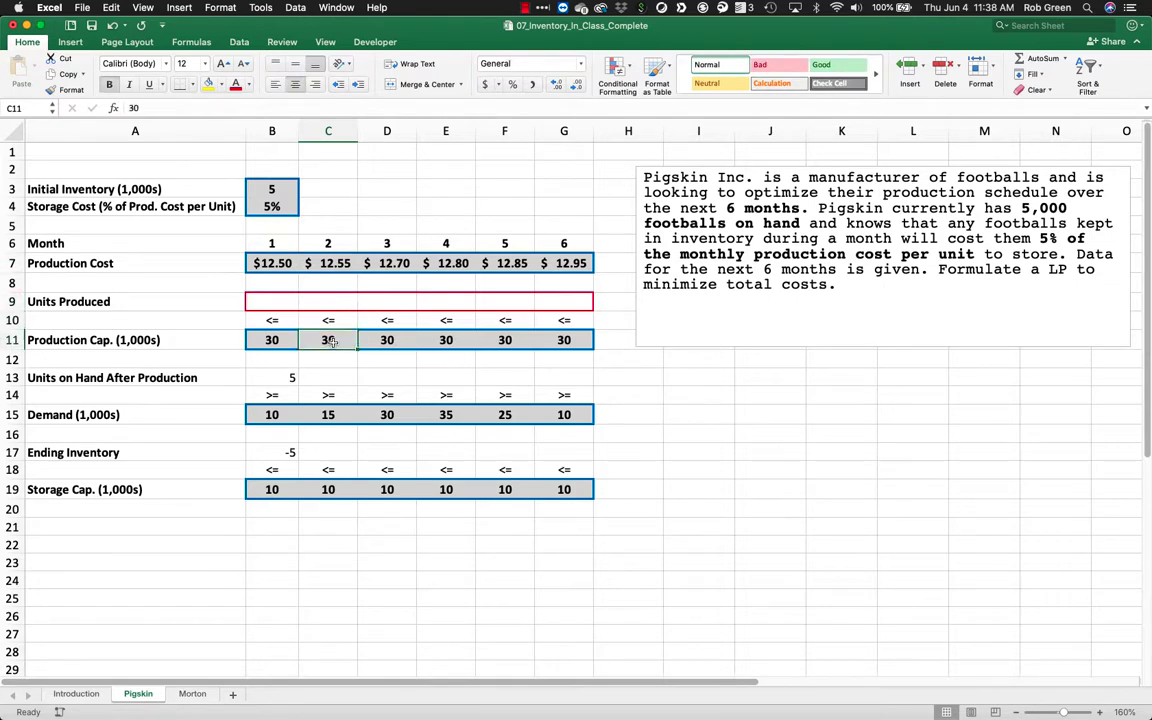
left_click(336, 378)
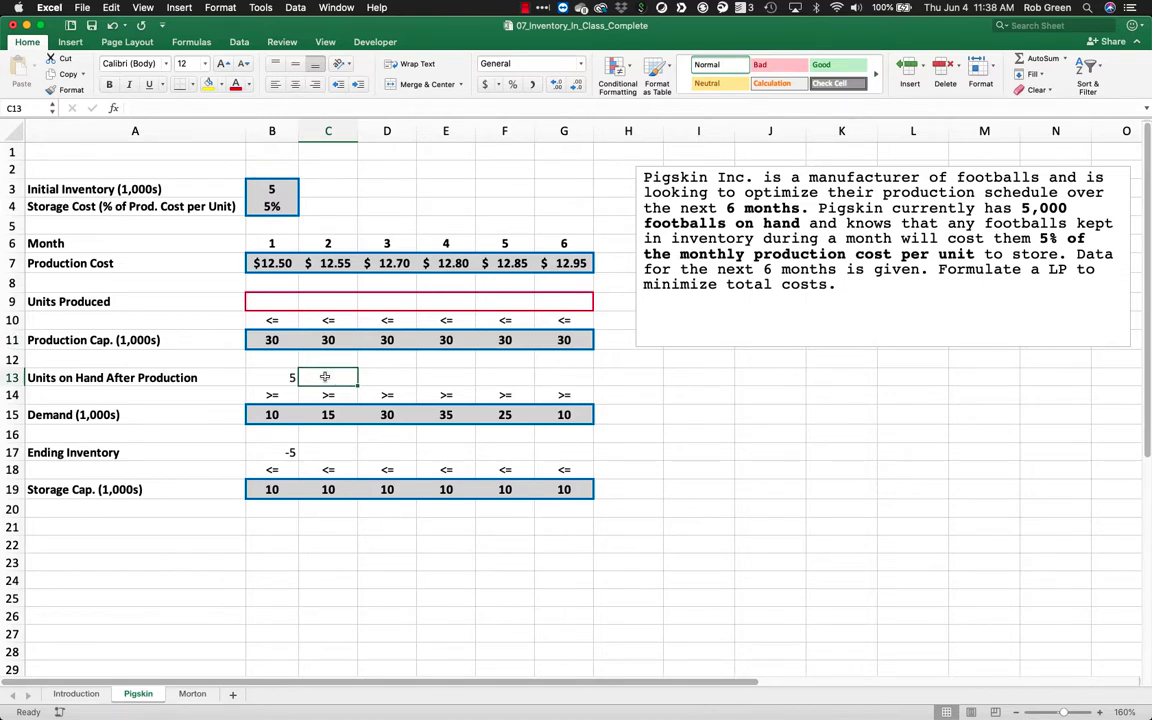
type("=")
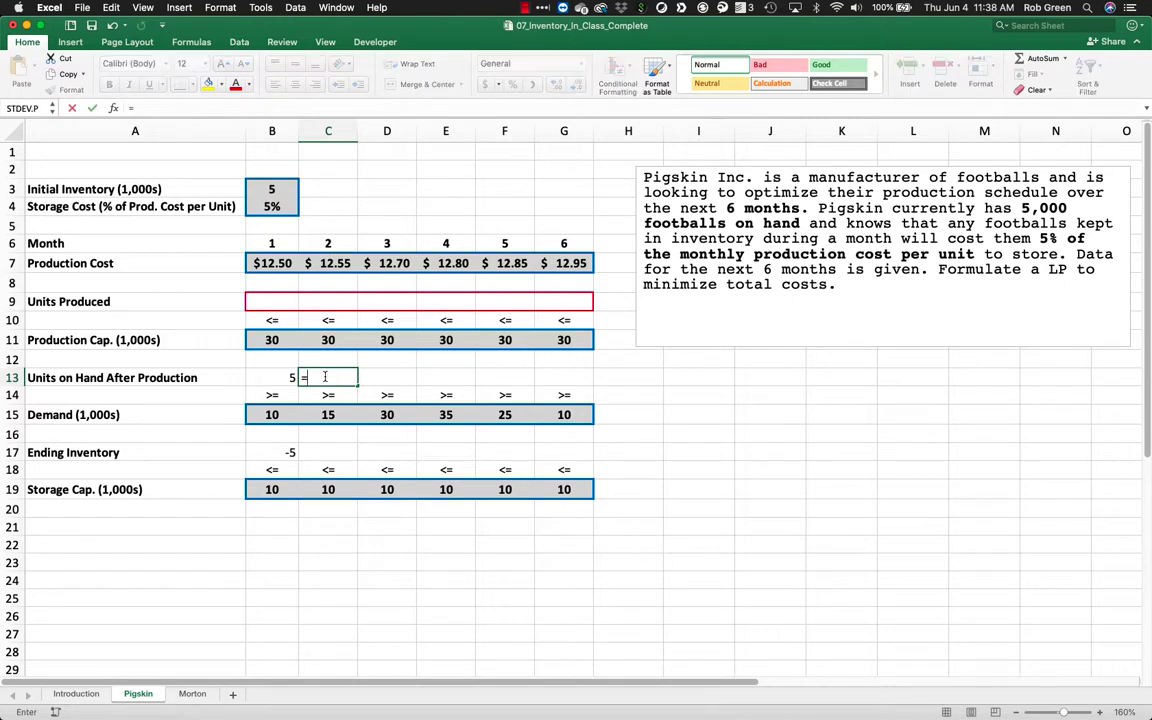
left_click(325, 299)
type("+")
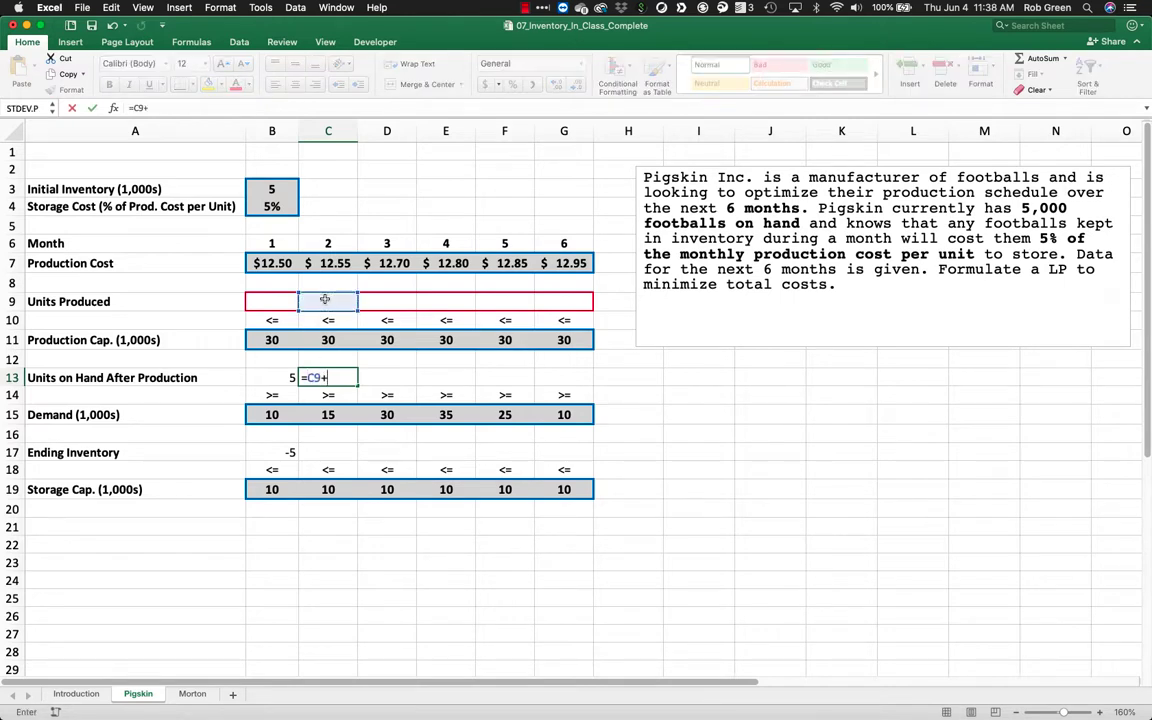
left_click(289, 452)
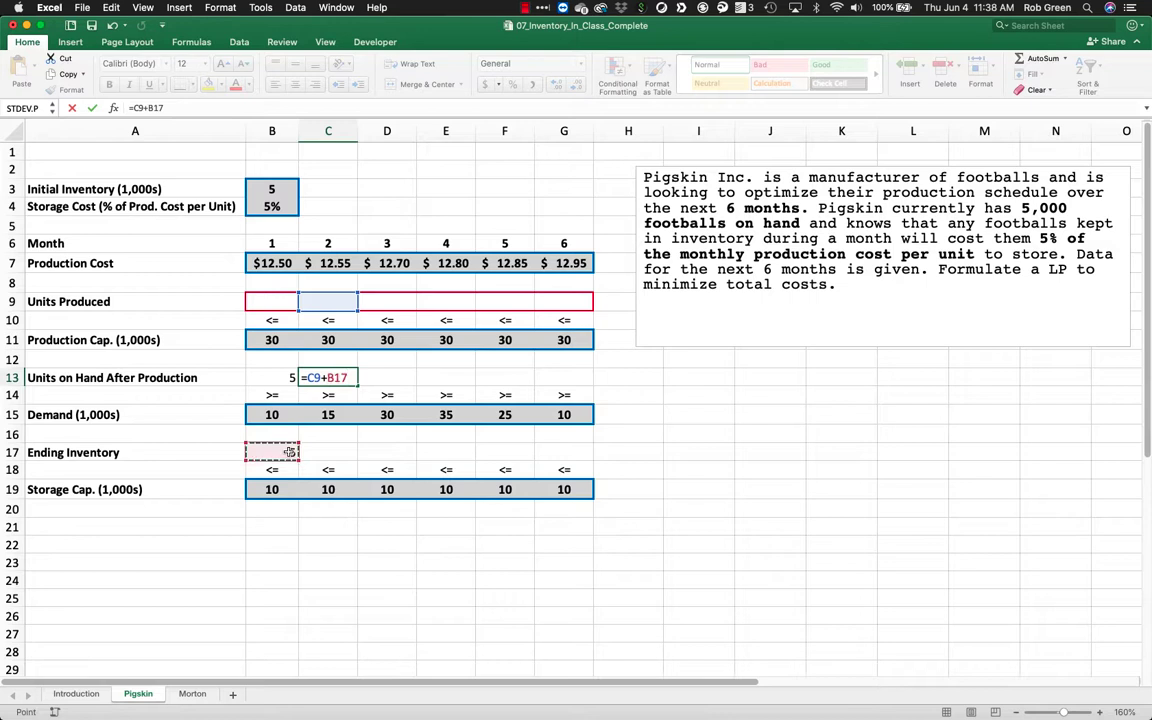
key("Return")
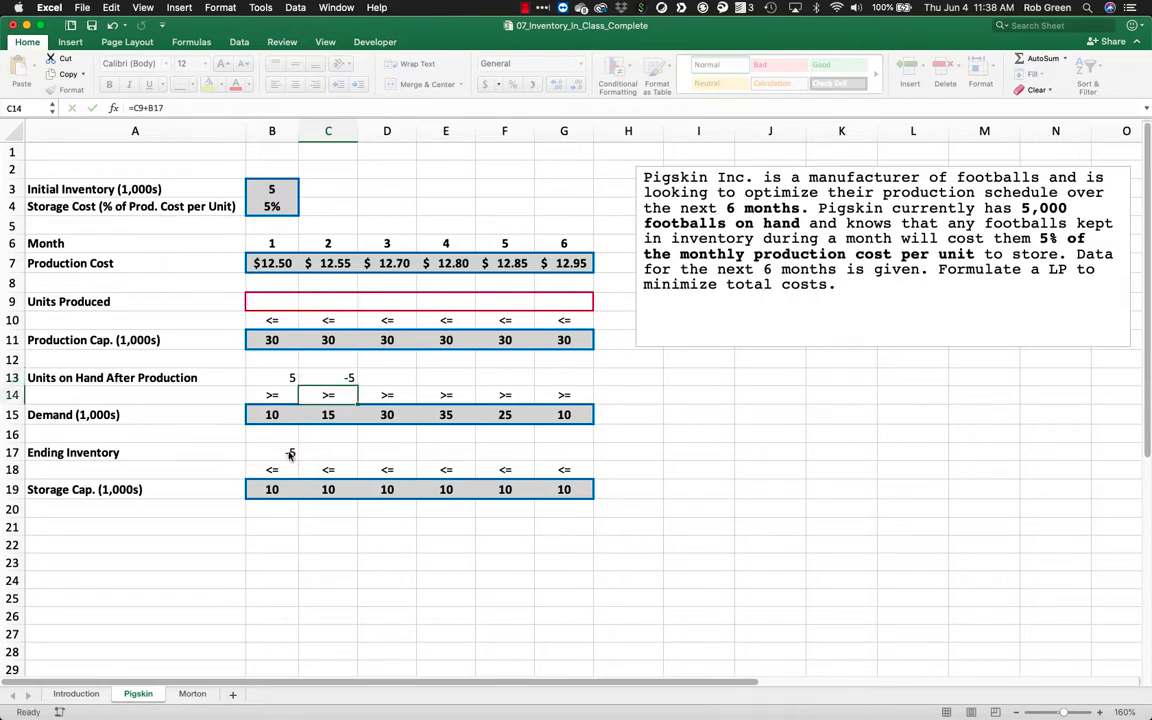
Enter =D9+C17 in D13 and fill it across to G13.
left_click(376, 378)
type("=")
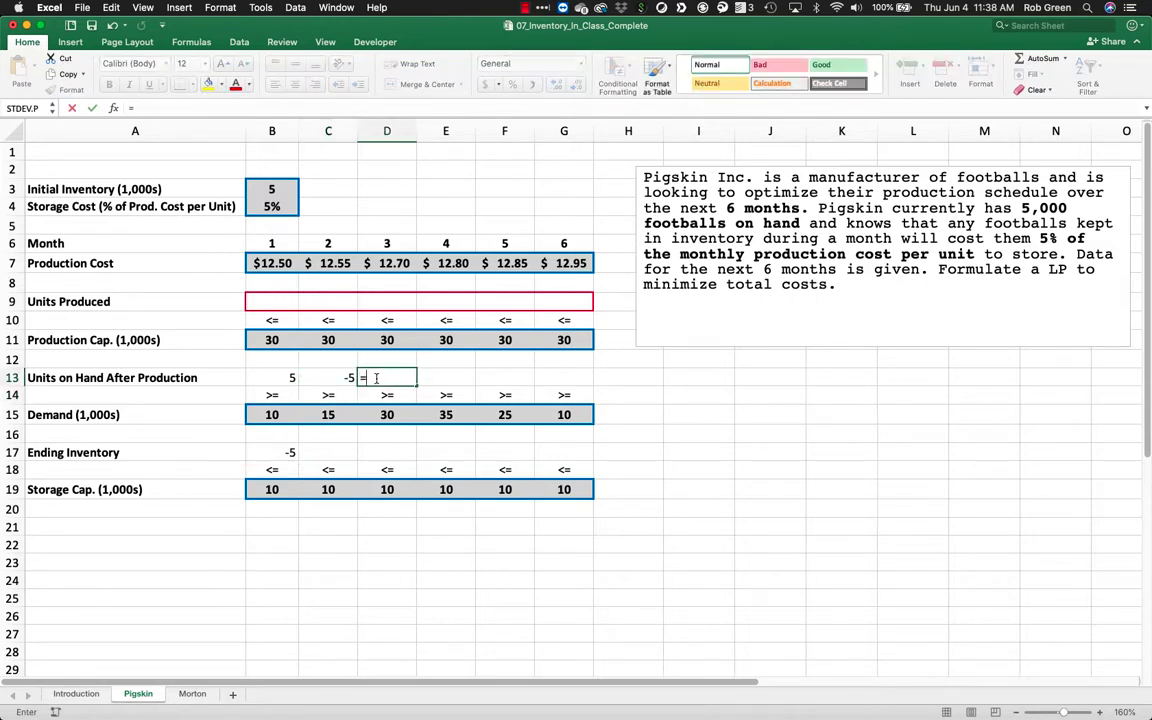
left_click(391, 302)
type("+")
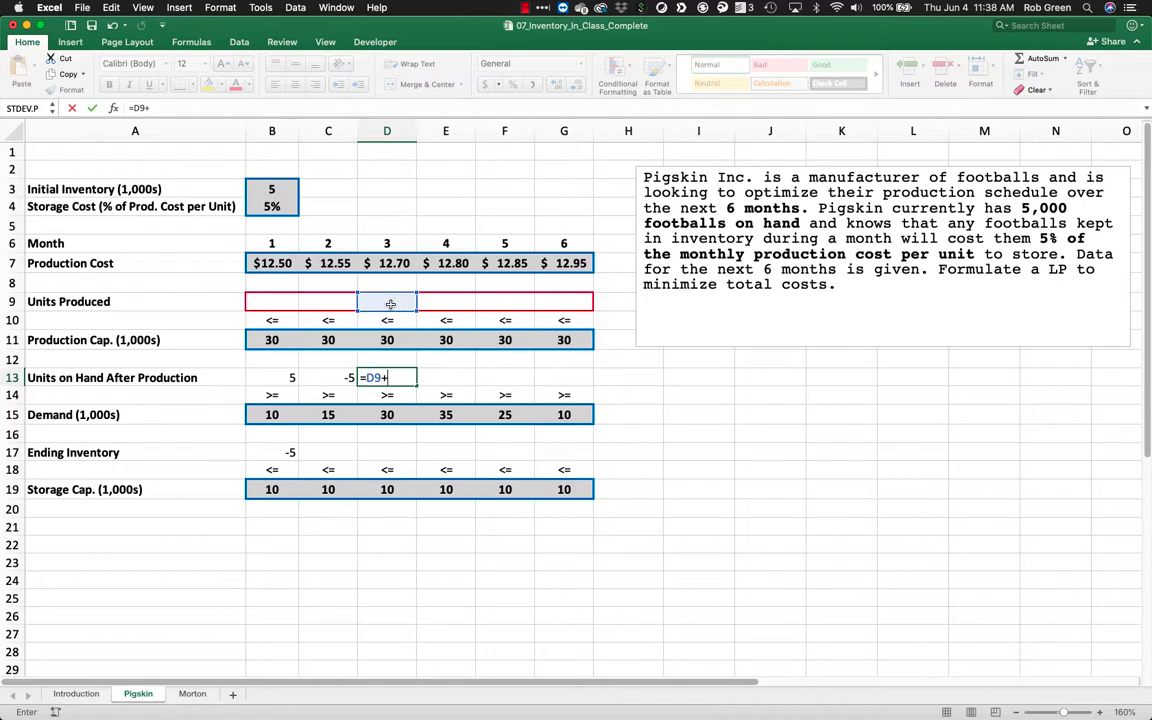
left_click(315, 454)
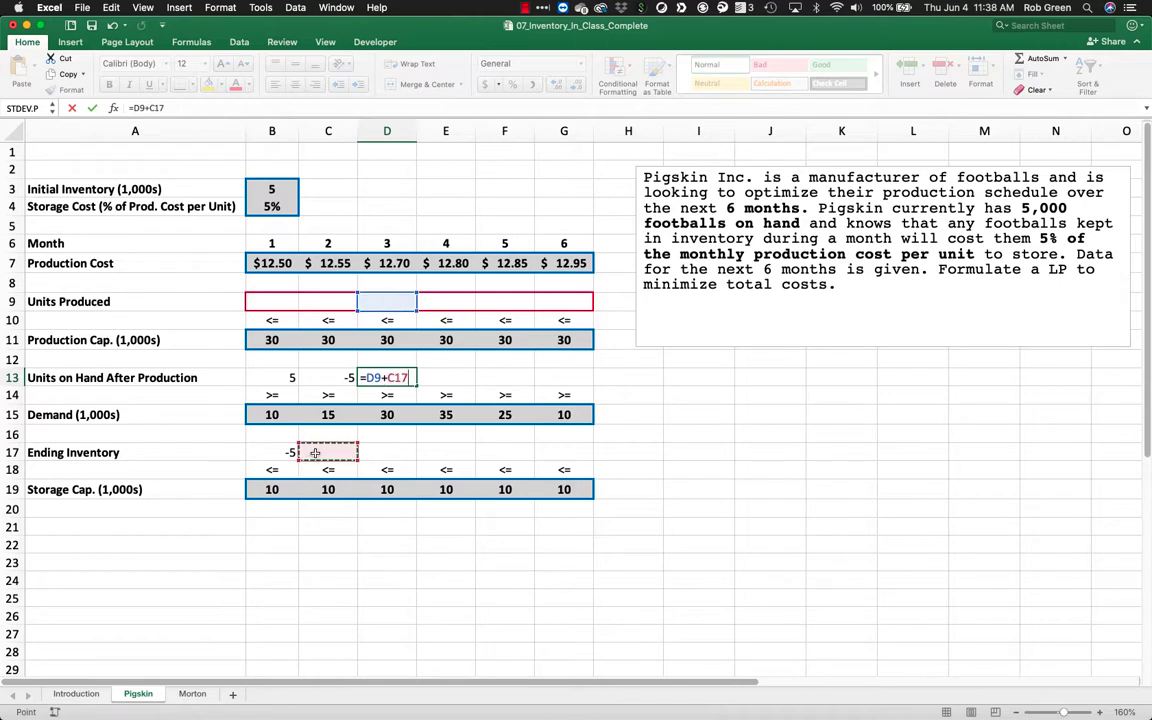
key("Return")
left_click(387, 377)
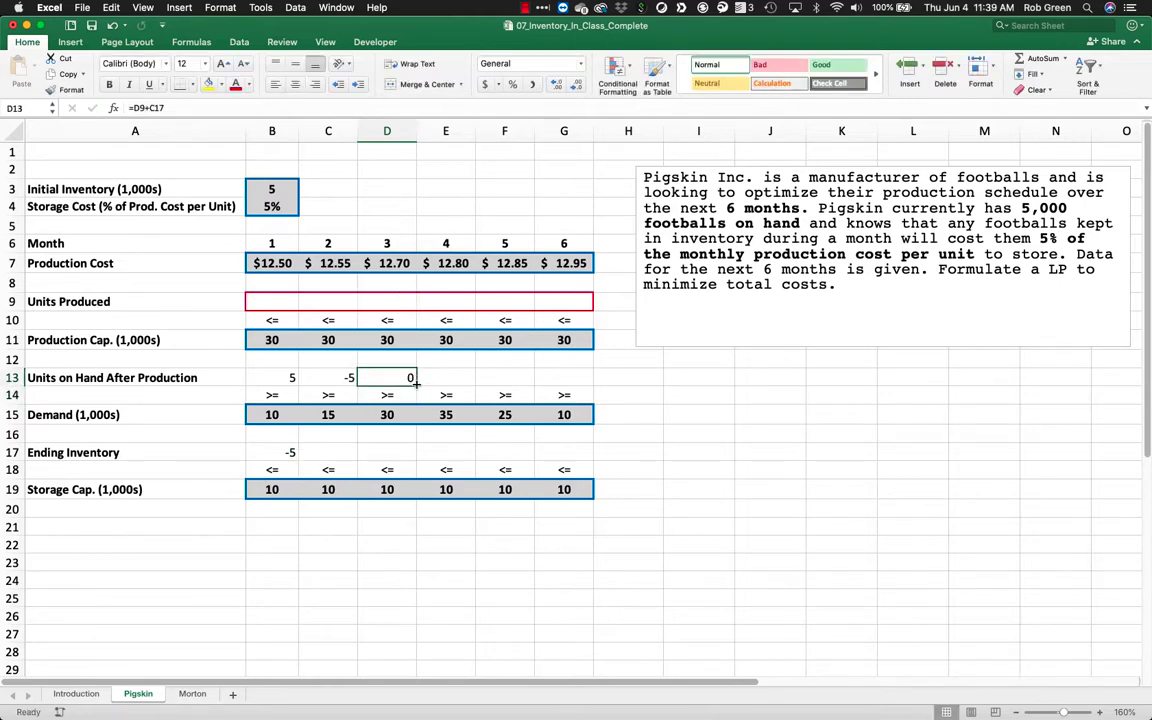
left_click_drag(416, 386, 572, 376)
left_click(700, 433)
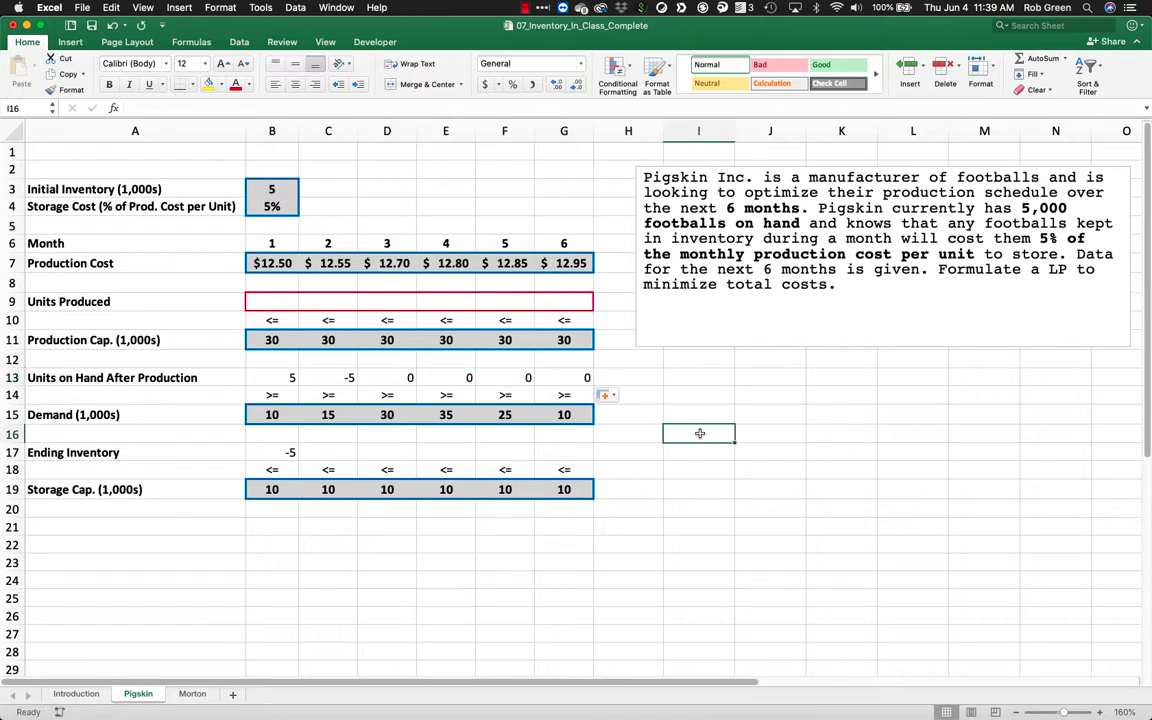
Copy B17's Ending Inventory formula =B13-B15 across to G17.
left_click(340, 453)
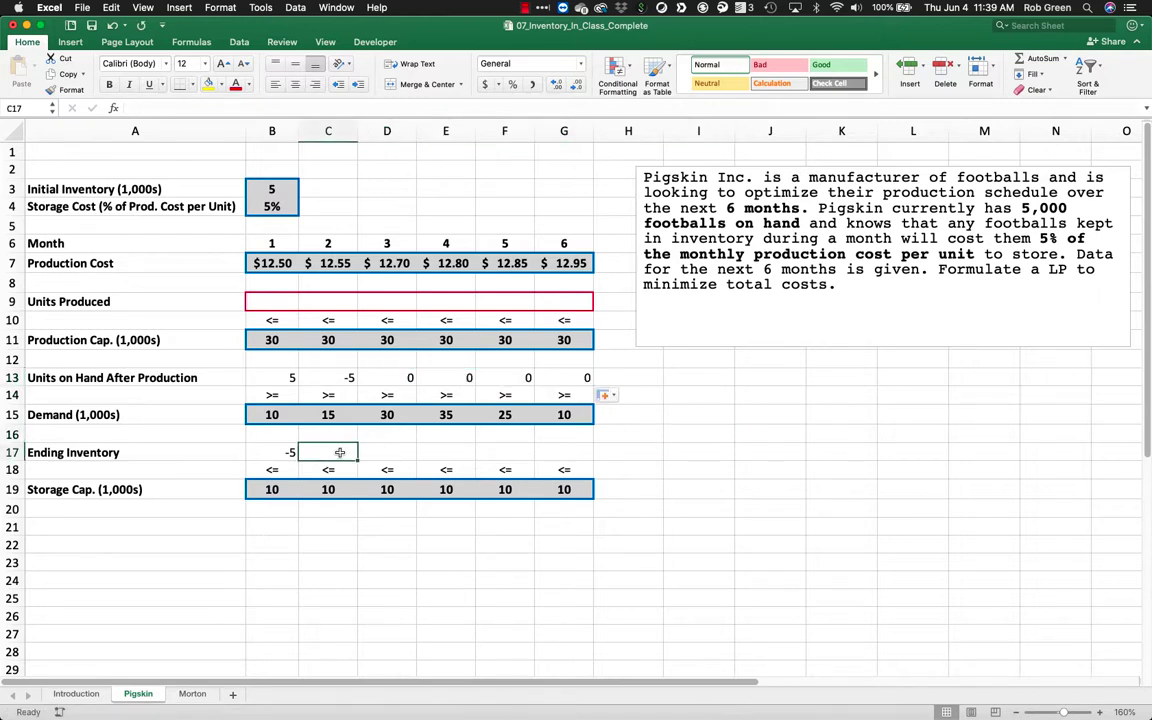
left_click(285, 453)
double_click(285, 453)
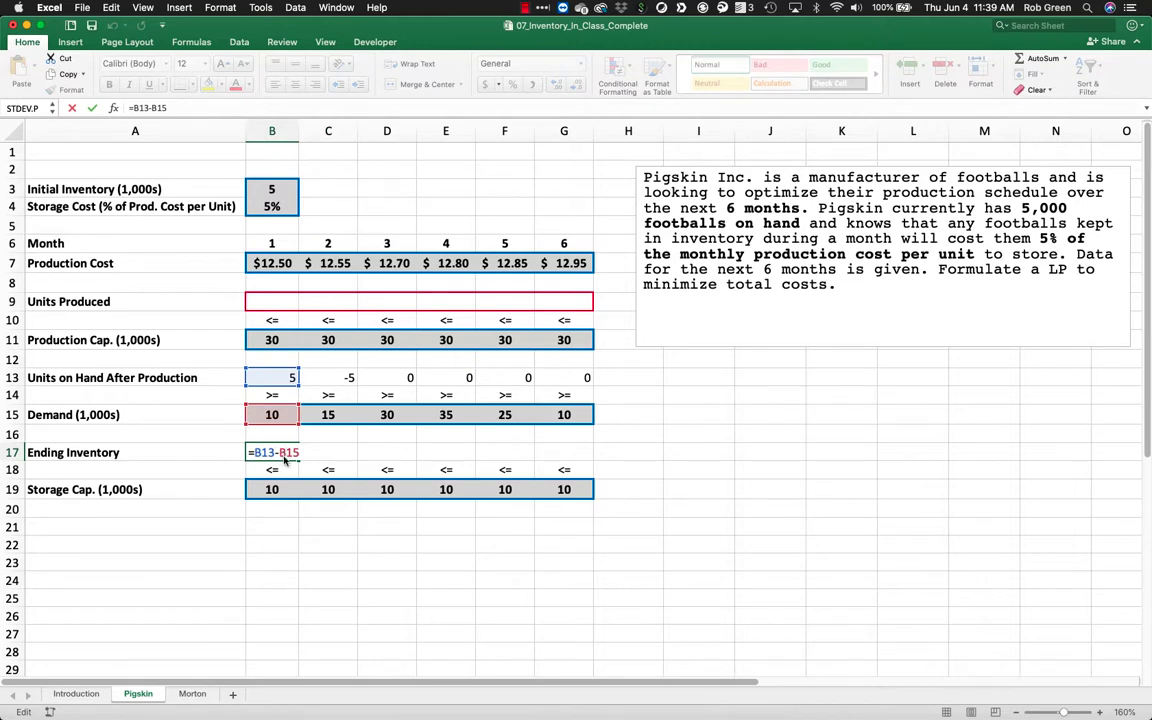
key("Escape")
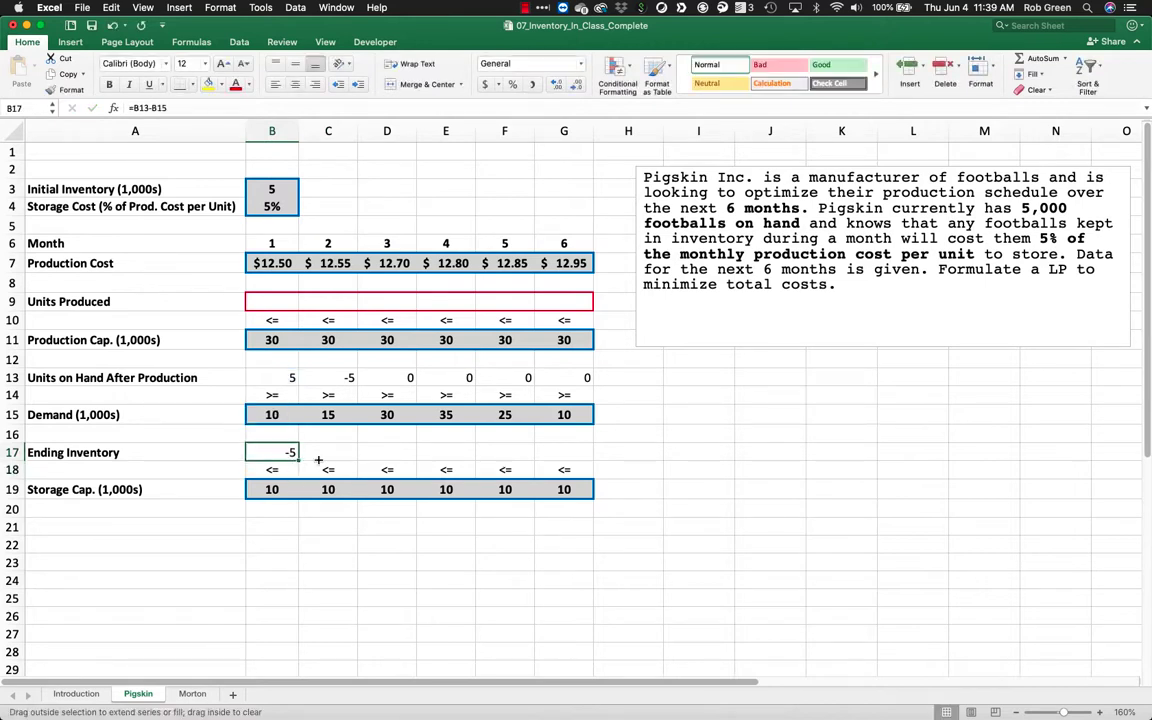
left_click_drag(318, 459, 585, 458)
left_click(655, 426)
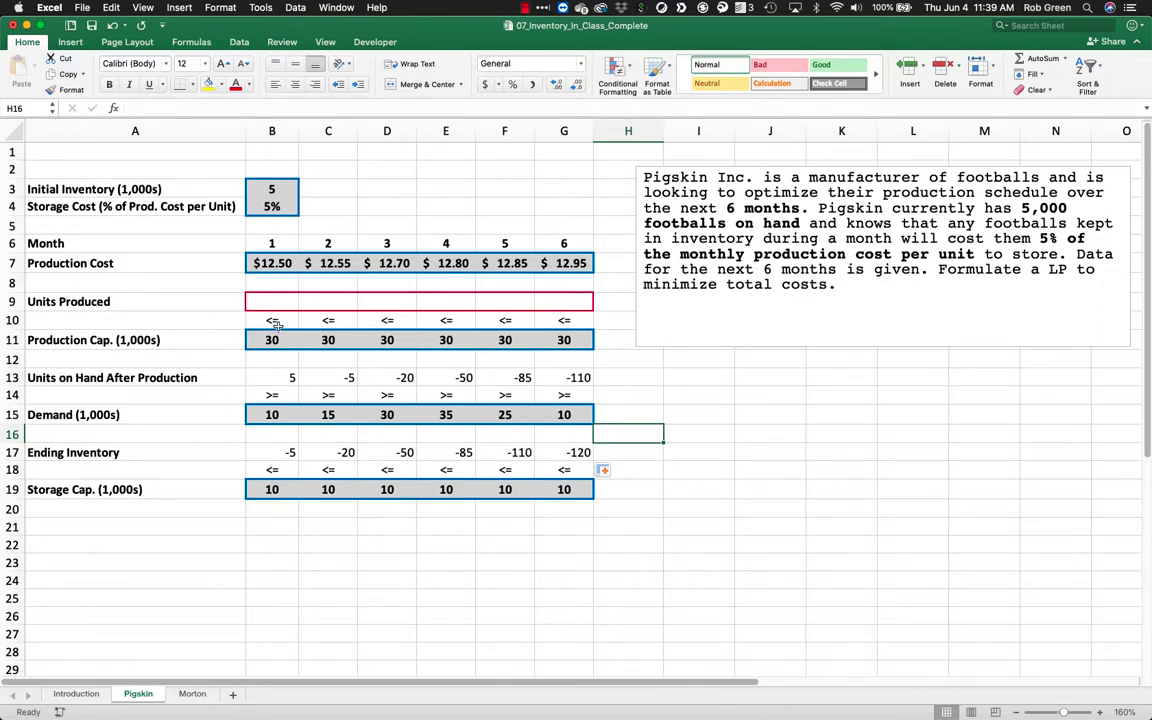
Centre-align the values in the B12:G18 inventory block.
left_click_drag(262, 358, 578, 467)
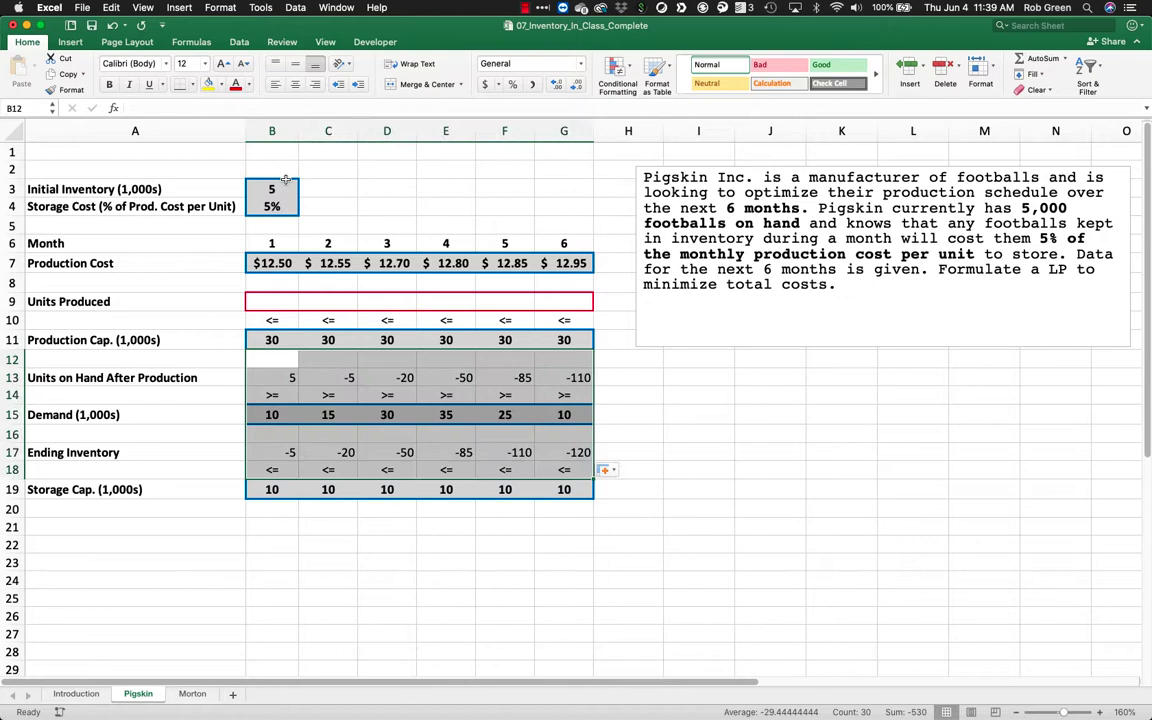
left_click(295, 85)
left_click(640, 428)
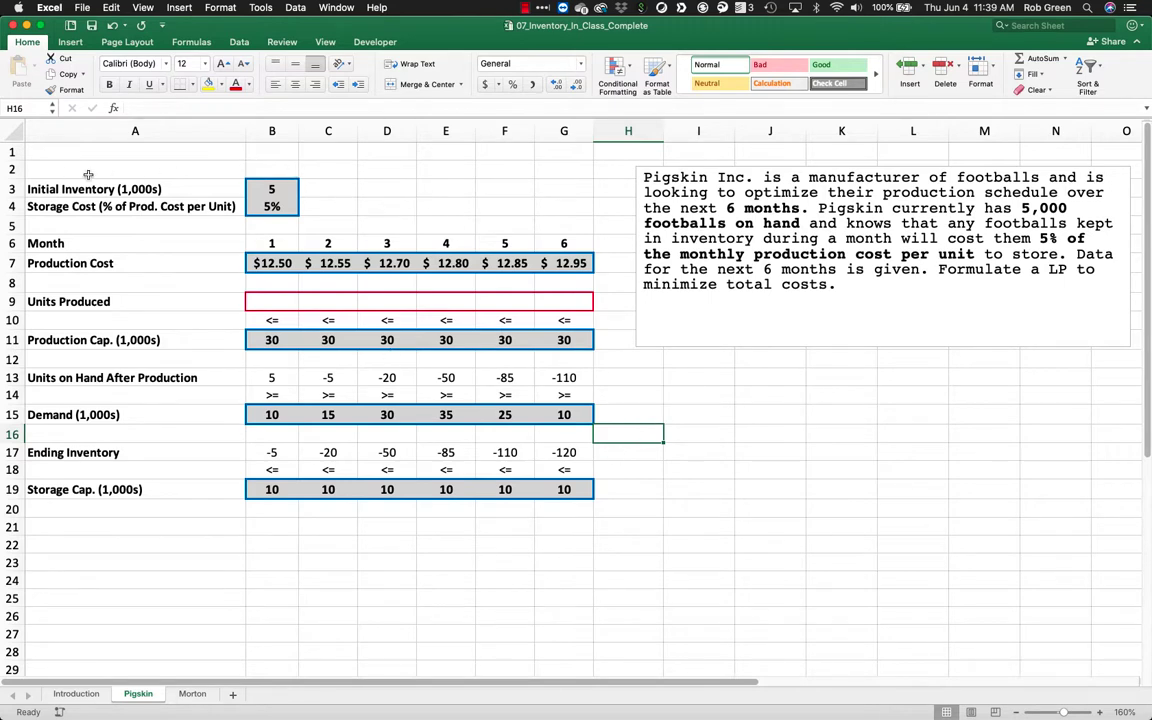
Enter the label Production Costs in A21.
mouse_move(230, 258)
left_mouse_down()
mouse_move(320, 375)
mouse_move(590, 455)
mouse_move(608, 491)
left_mouse_up()
left_click(566, 452)
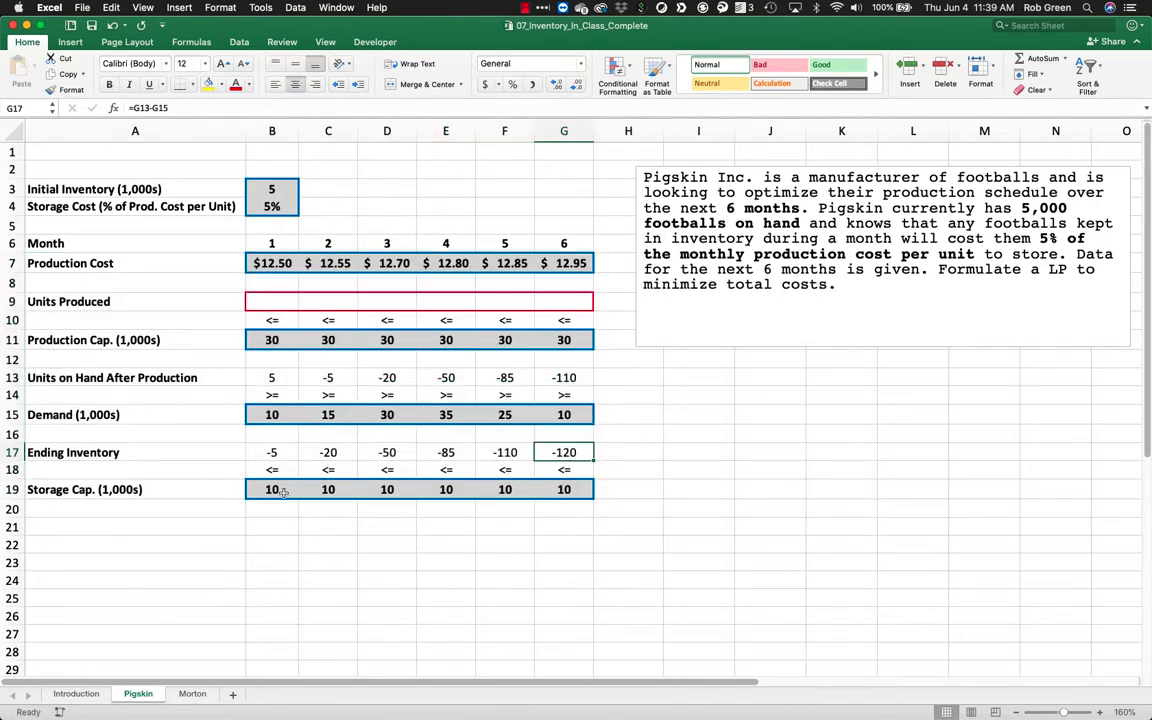
left_click(158, 527)
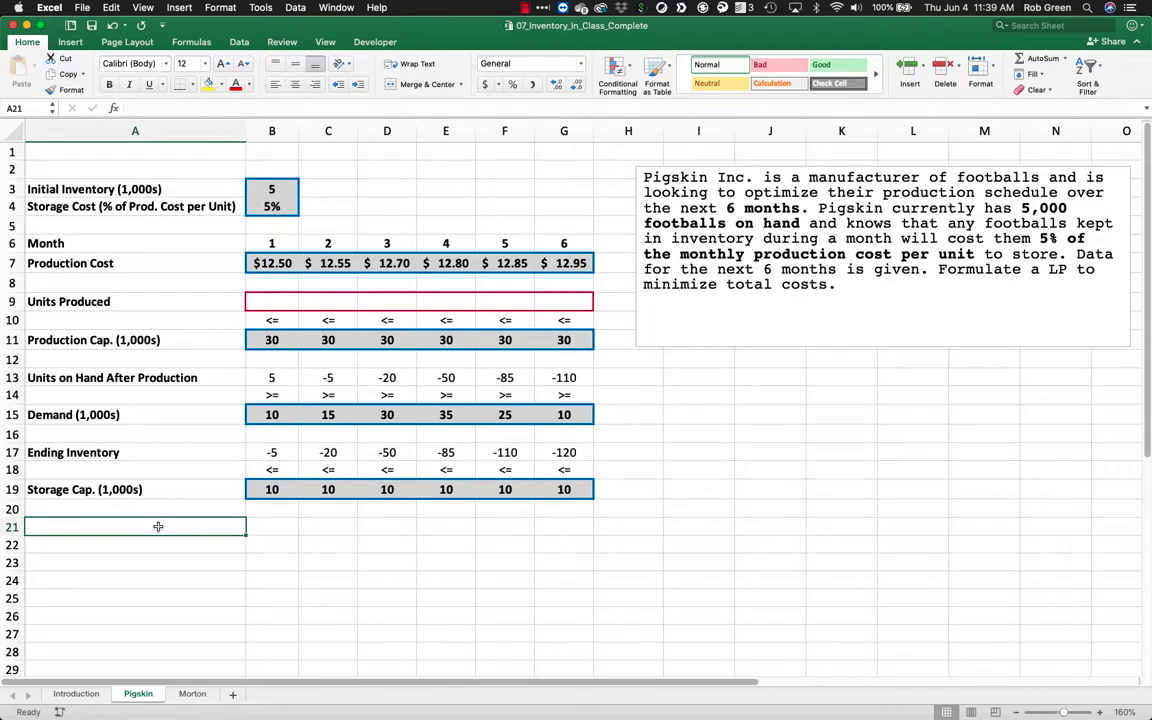
type("Month")
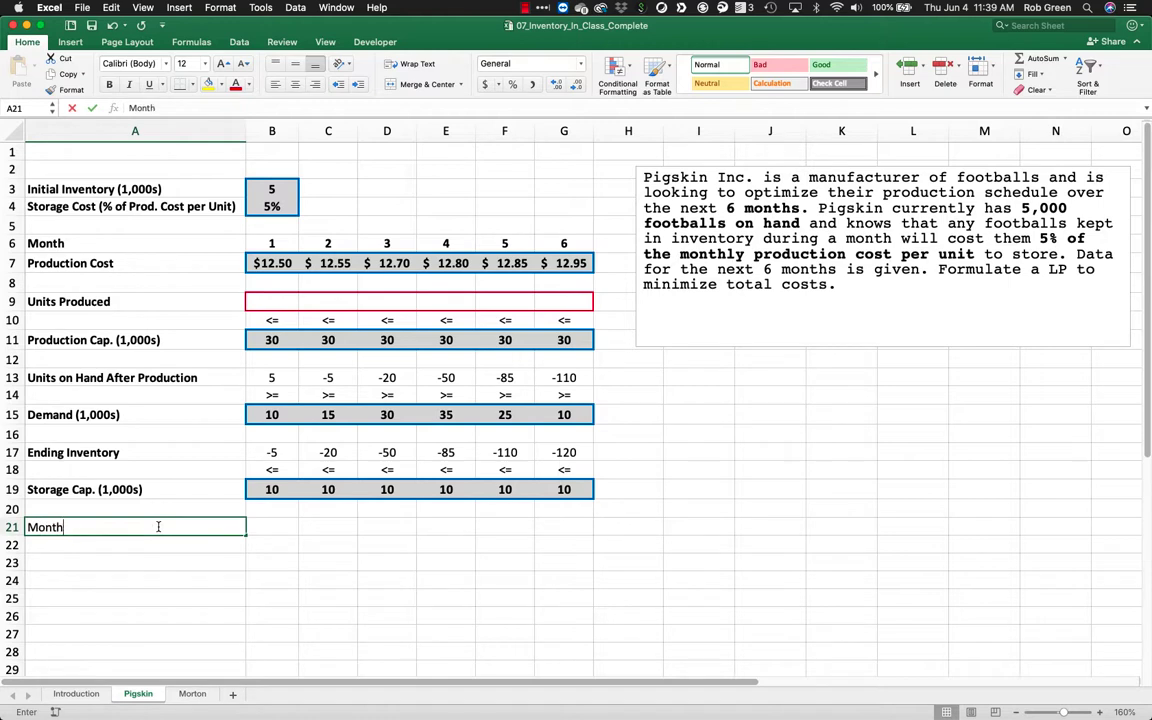
type("Produc")
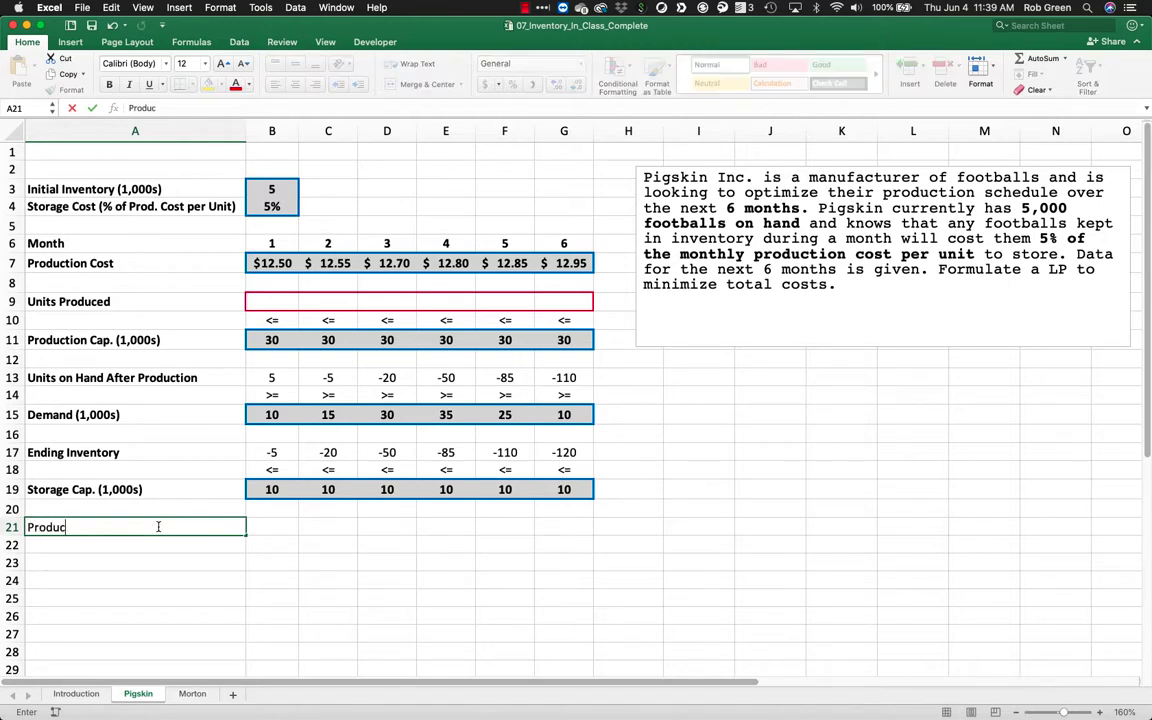
type("tions")
type("osts")
key("Return")
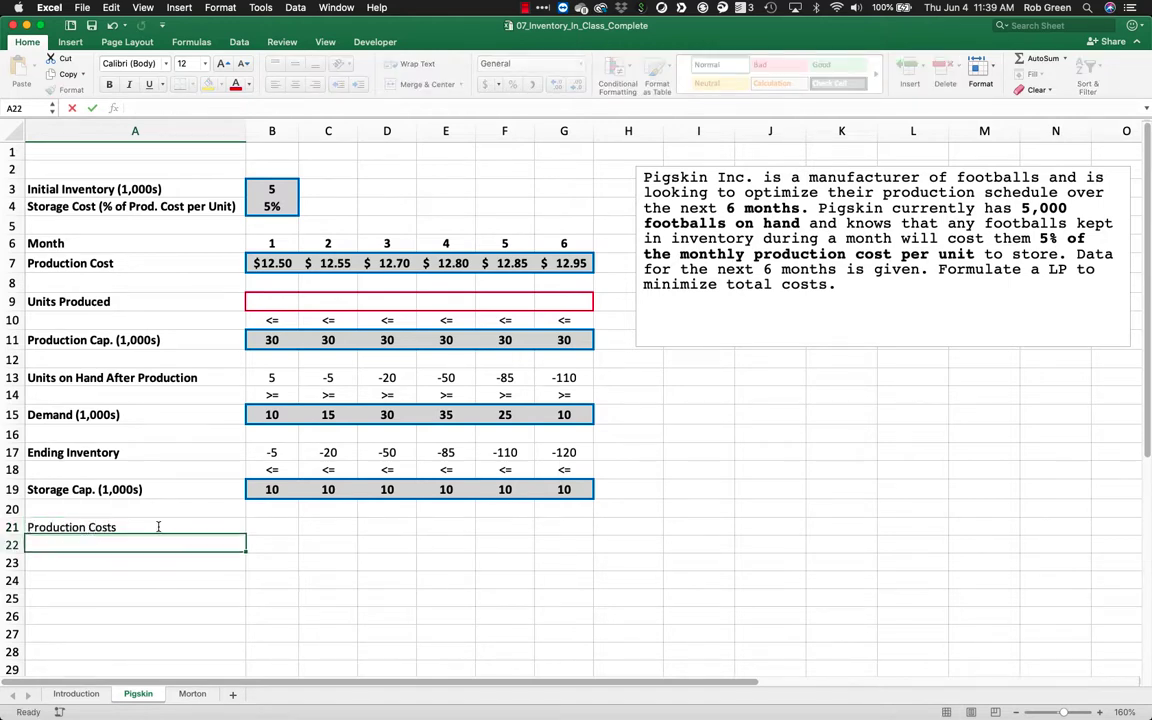
Enter Holding Costs in A22, fixing the typo, and make both cost labels bold.
type("Hod")
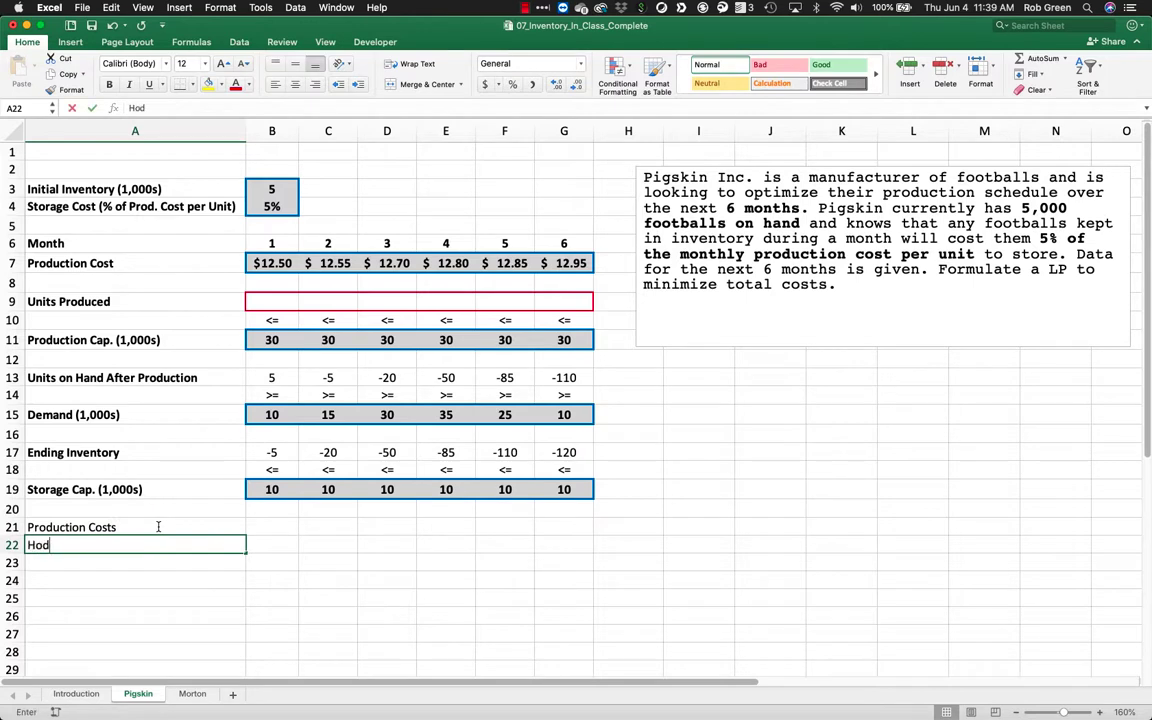
type("ling Costs")
key("Return")
key("Up")
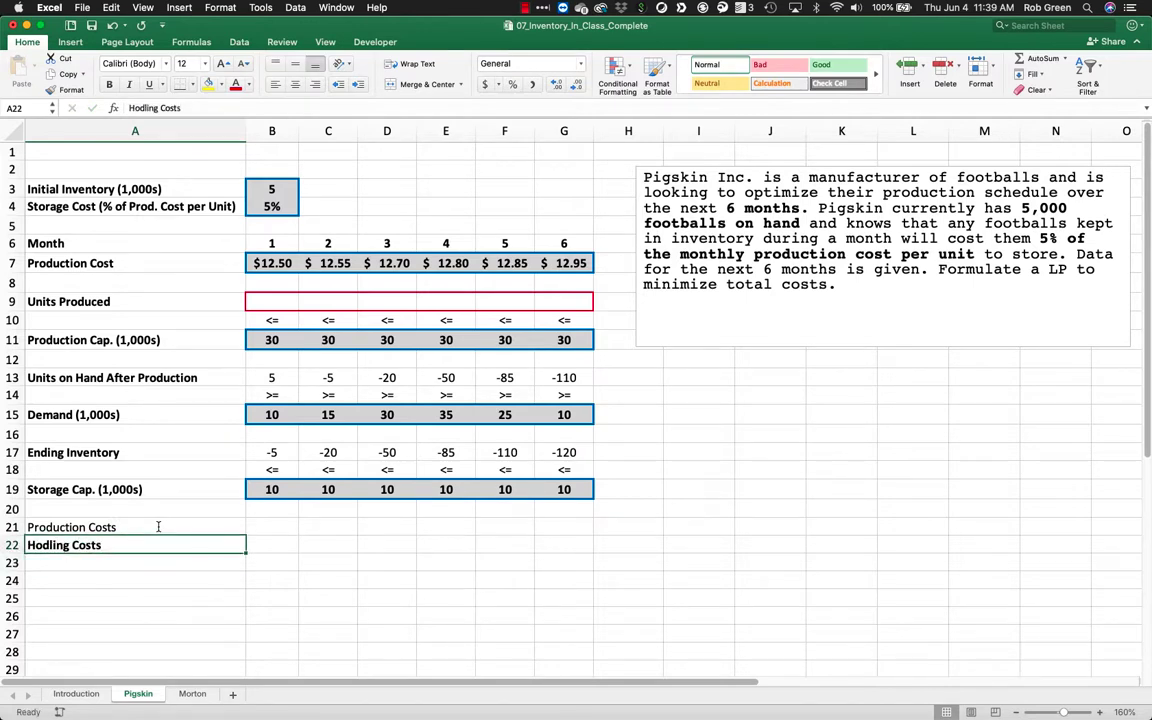
key("super+b")
type("Holding Costs")
left_click(158, 527)
key("super+b")
key("Right")
Enter =B9*B7 in B21 and fill it across to G21, checking G21's formula.
type("=")
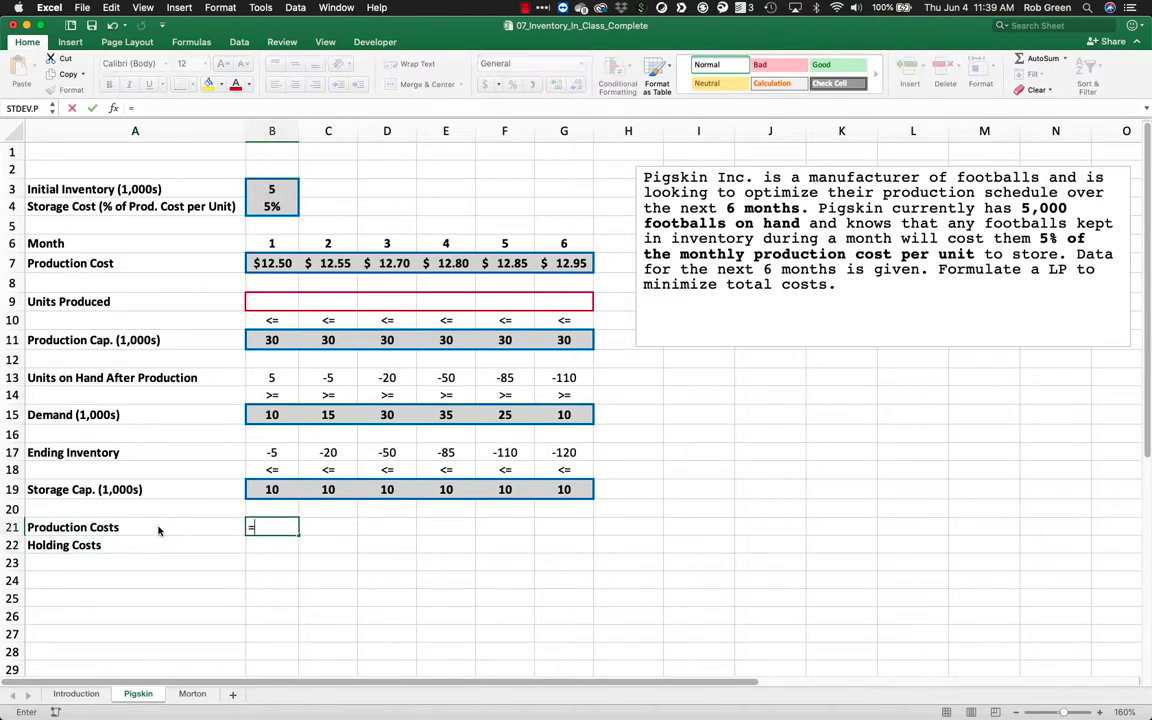
left_click(277, 298)
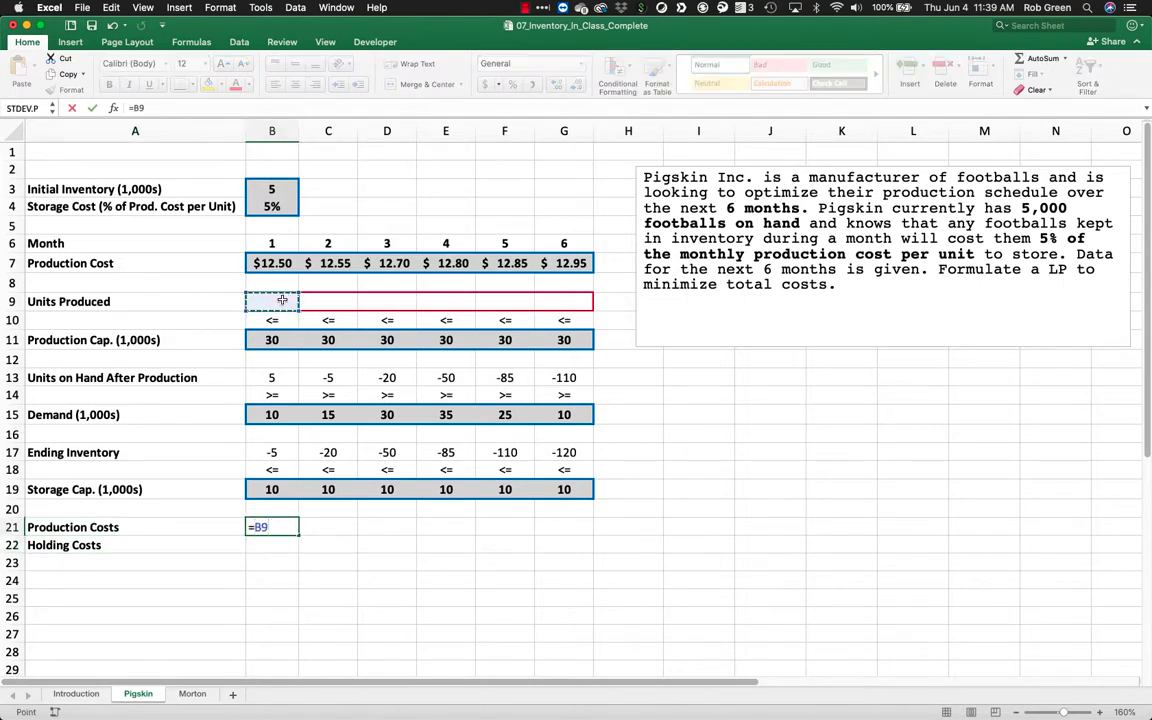
type("*")
left_click(281, 263)
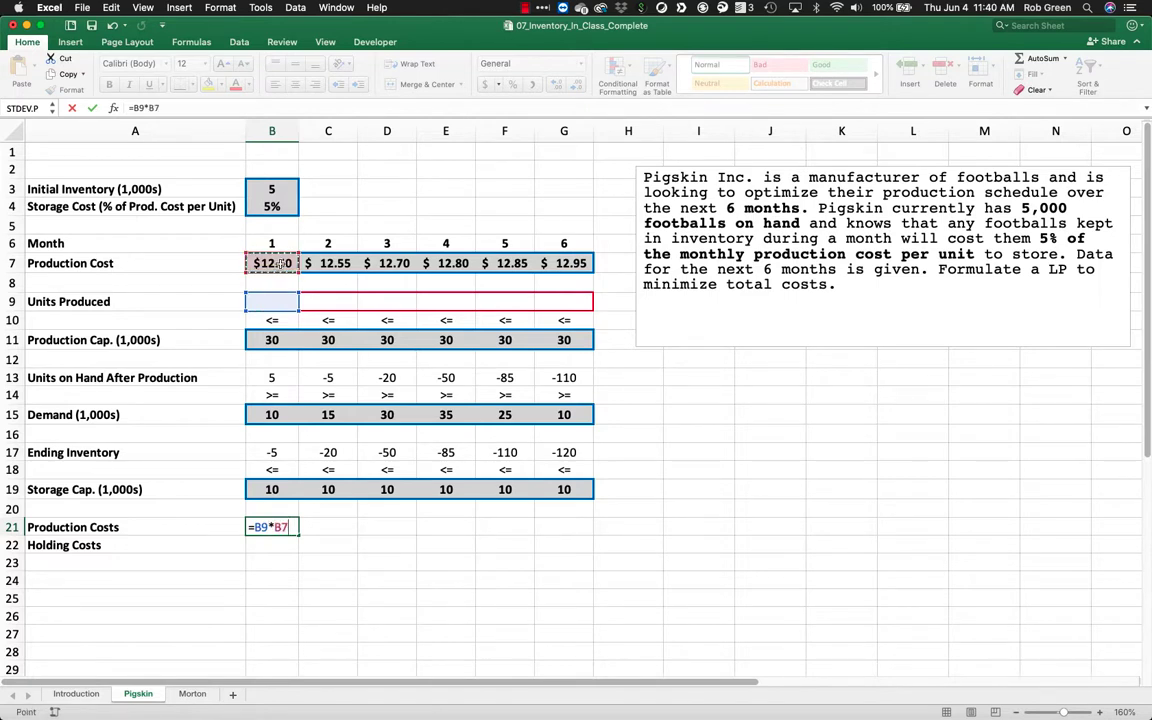
key("Return")
left_click(263, 527)
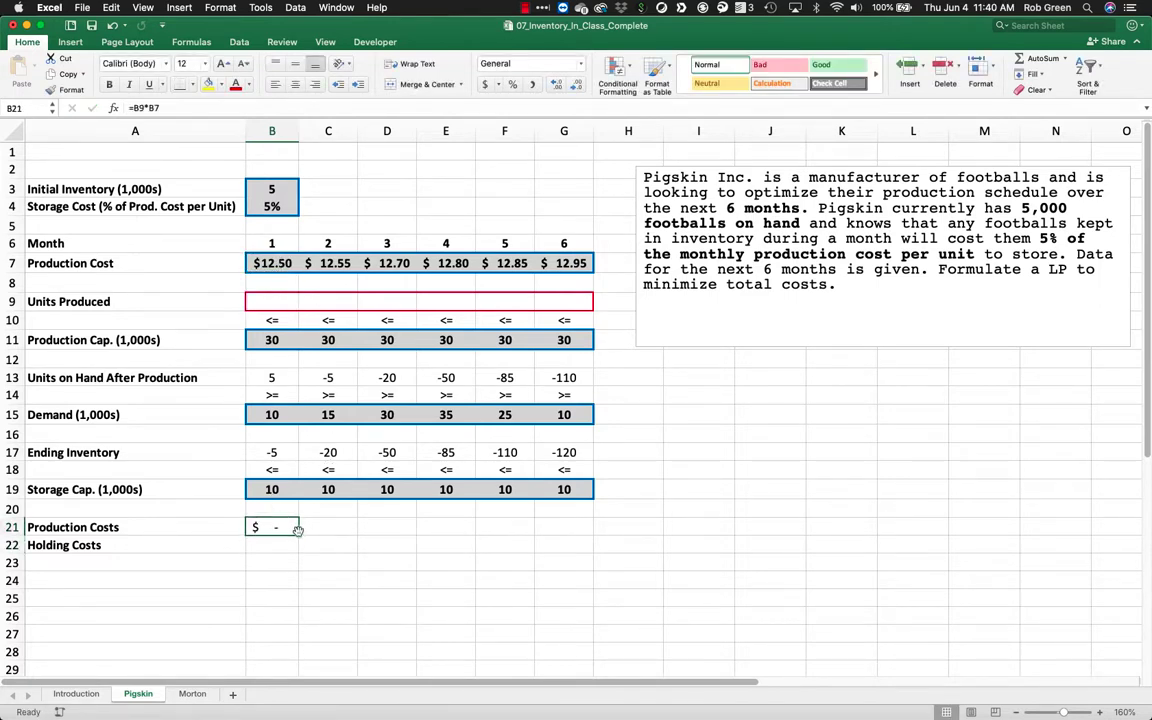
left_click_drag(298, 532, 597, 540)
double_click(575, 527)
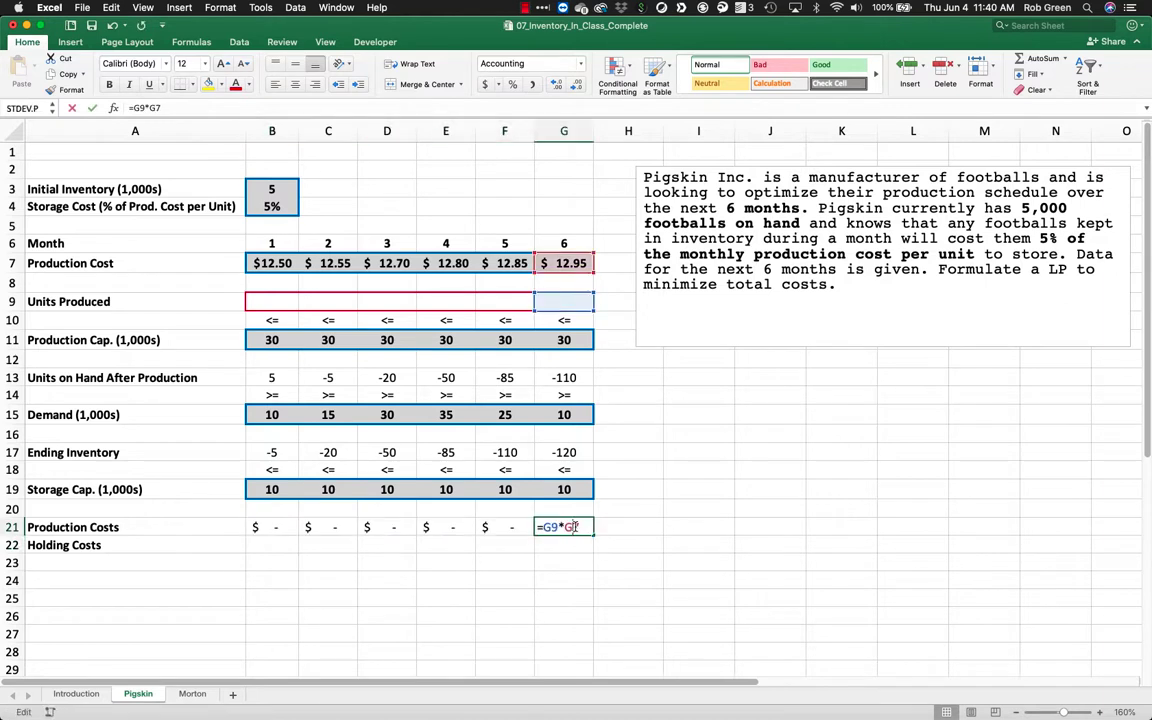
key("Return")
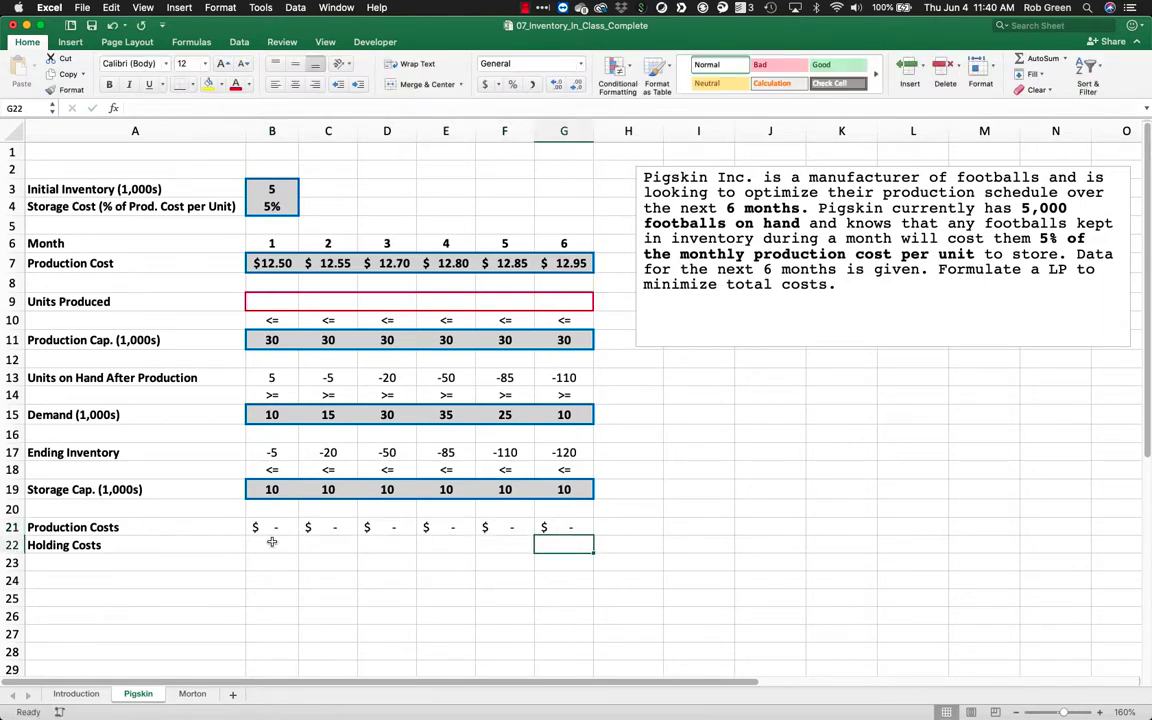
Enter =B17*B7*B4 in B22 for the month 1 holding cost.
left_click(271, 542)
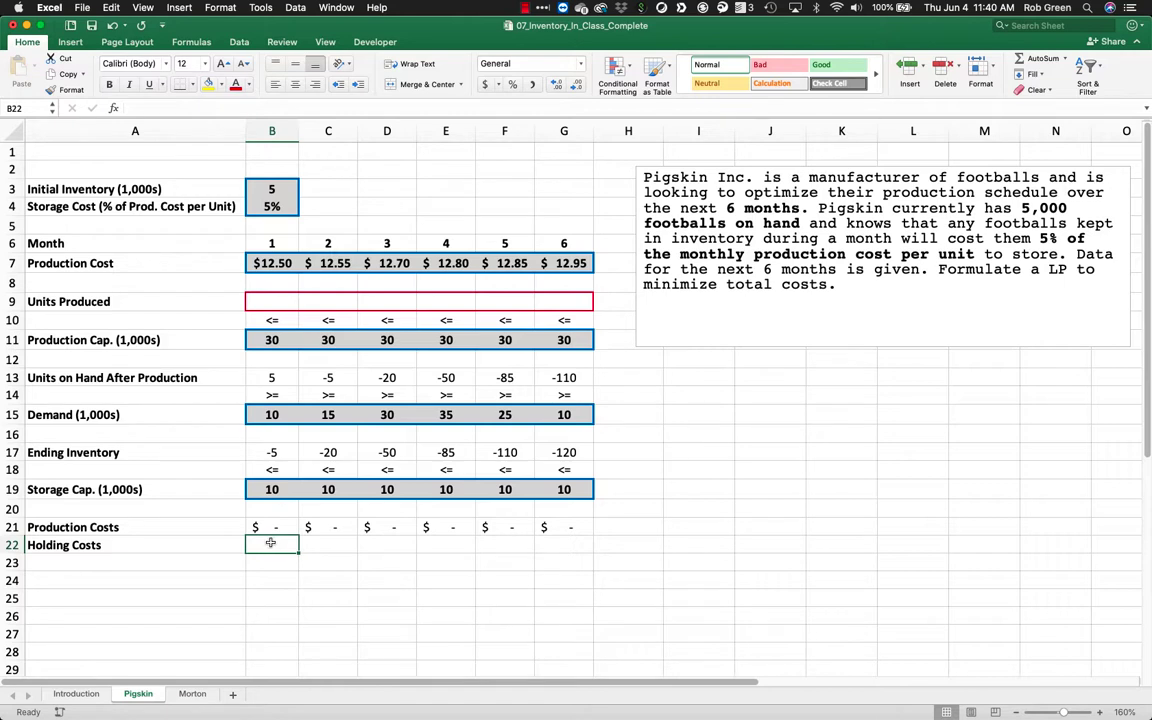
type("=")
left_click(273, 453)
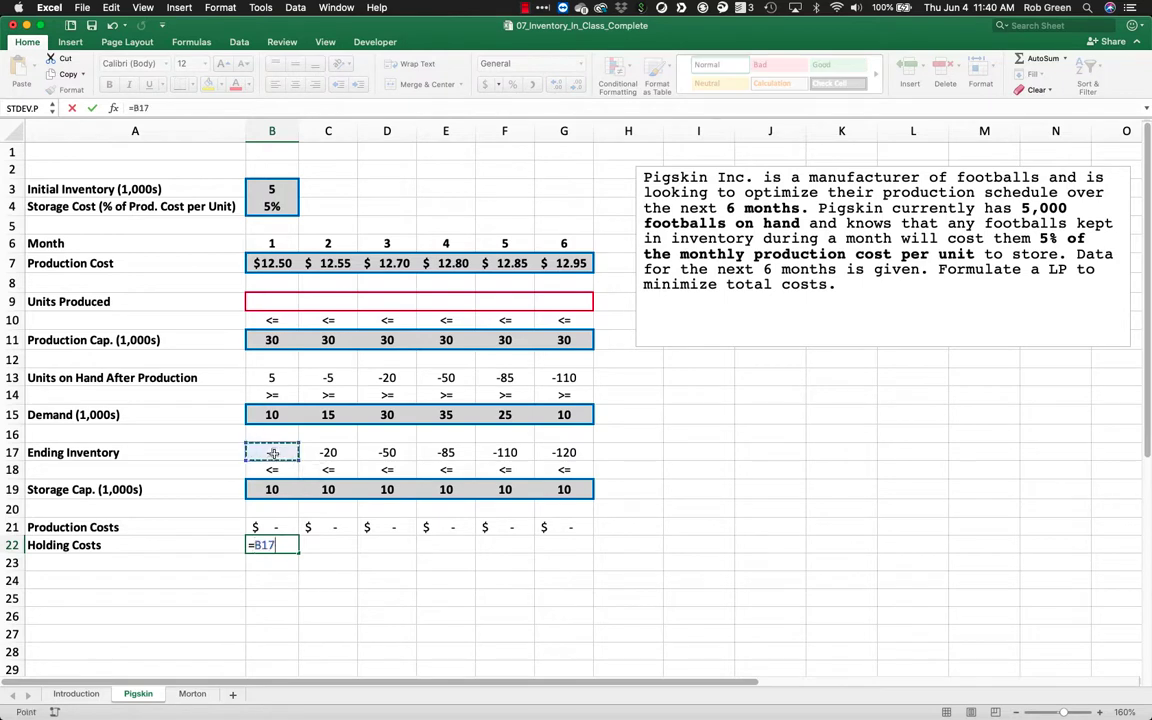
type("*")
left_click(273, 261)
type("*")
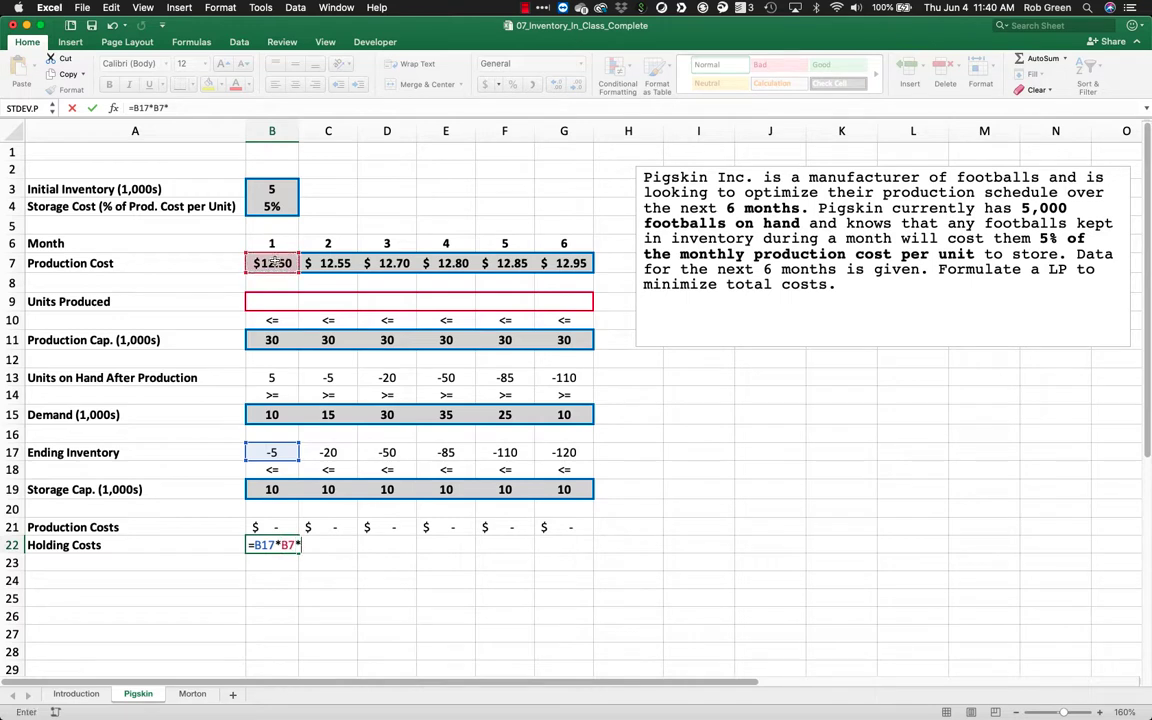
left_click(273, 204)
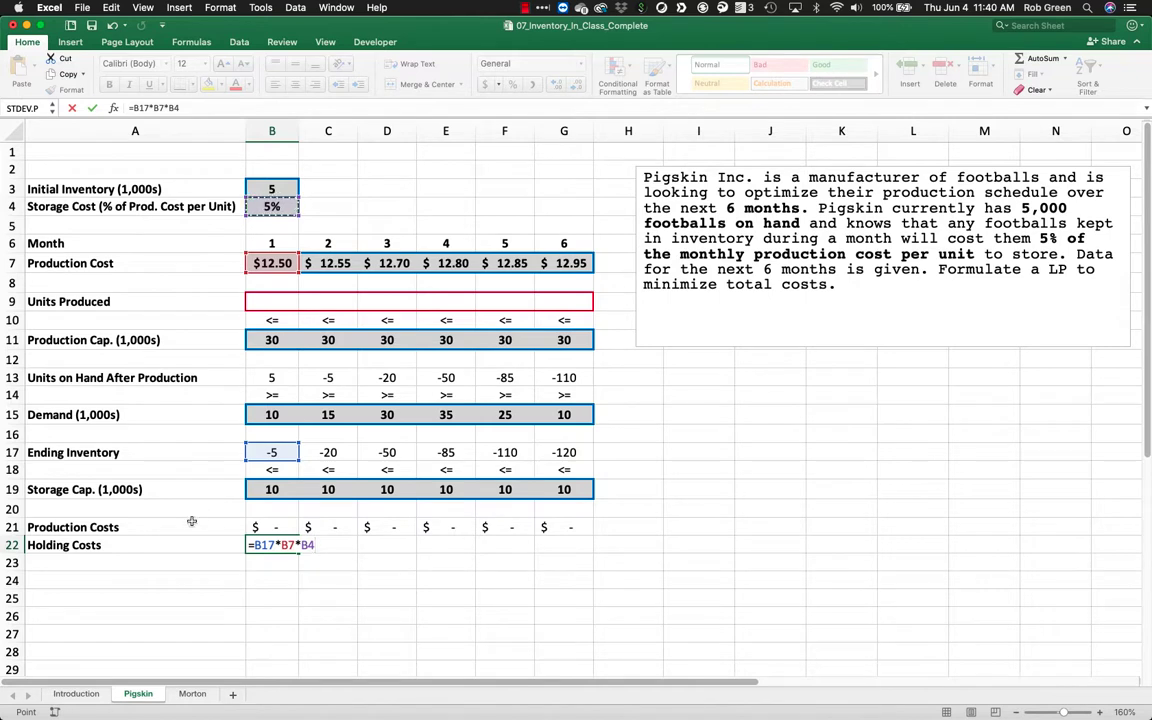
key("Return")
Fill the holding cost formula across to G22 and inspect the month 3 and 4 formulas.
left_click(272, 545)
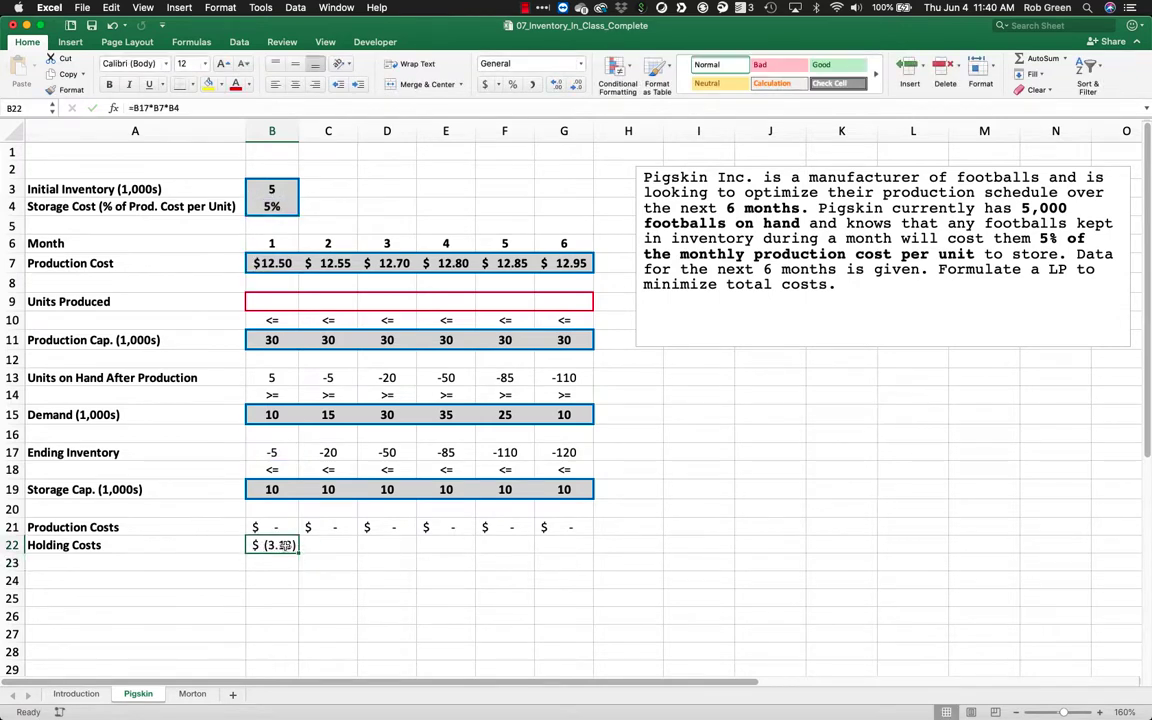
left_click_drag(298, 553, 568, 548)
left_click(566, 584)
key("F2")
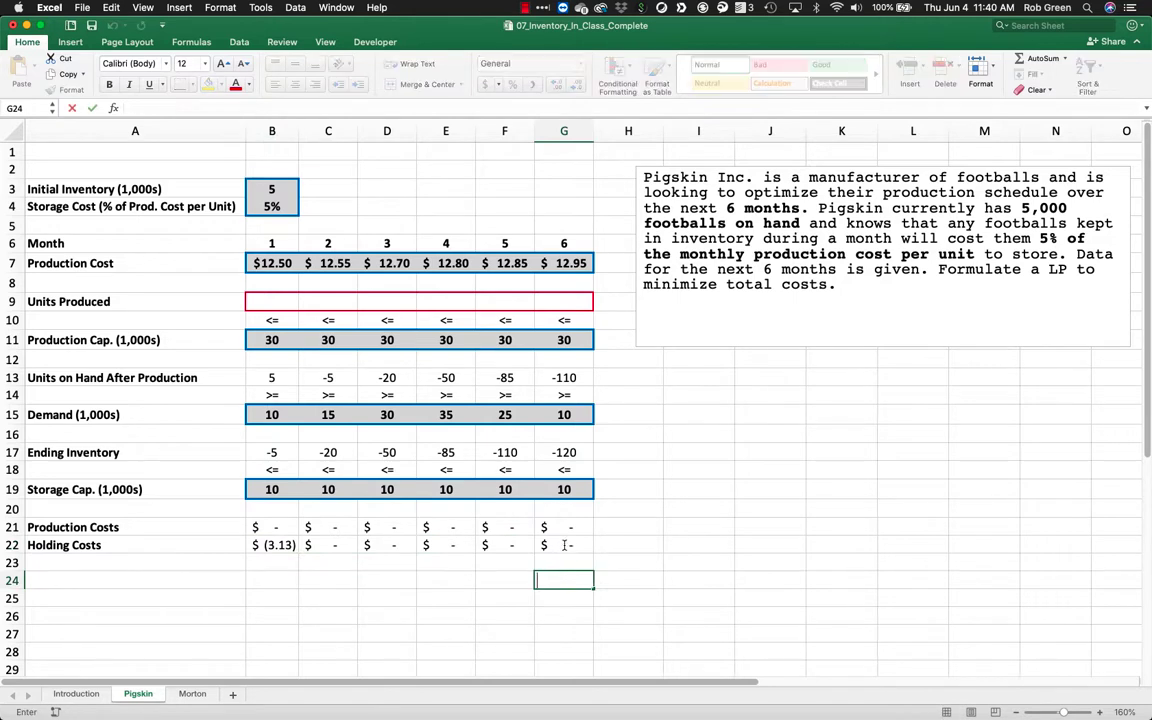
double_click(396, 546)
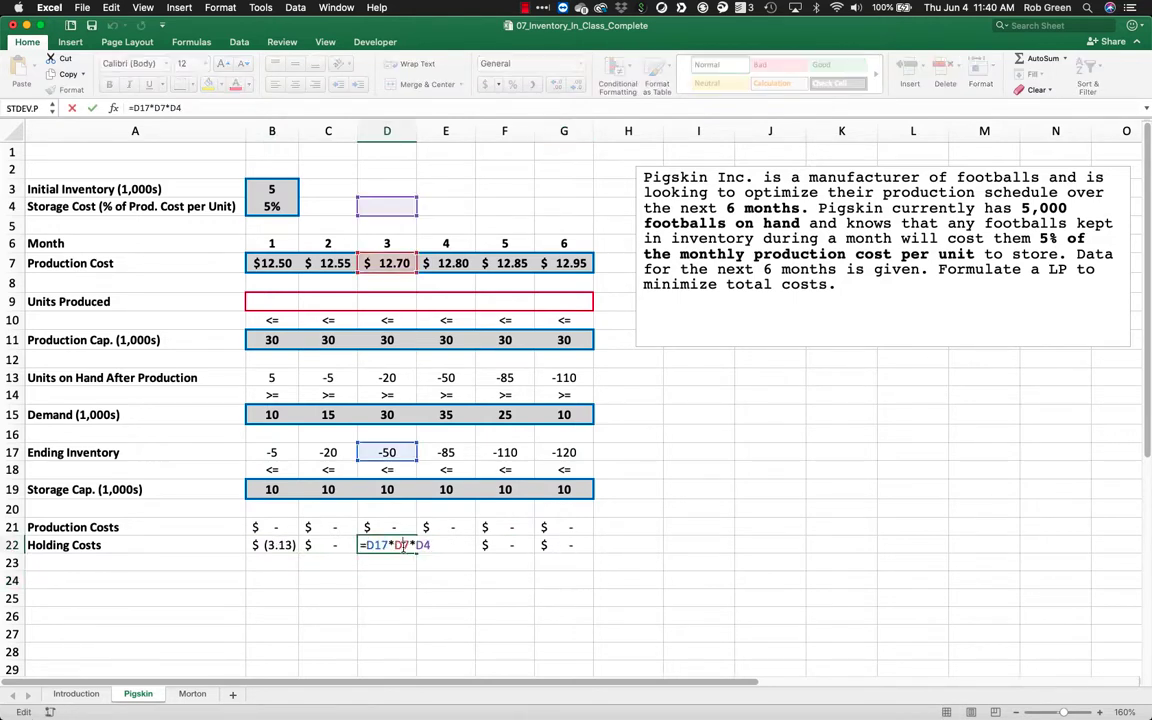
key("Escape")
left_click(441, 546)
double_click(441, 546)
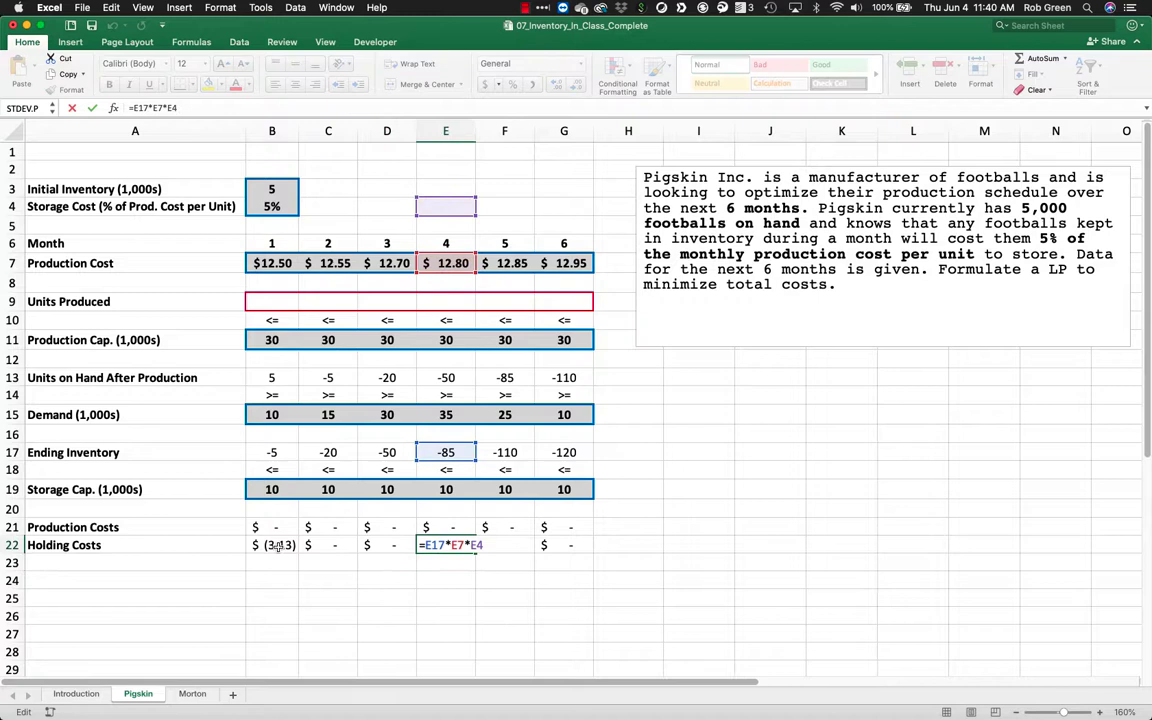
key("Return")
Make the rate reference absolute (=B17*B7*$B$4) and refill it across to G22.
left_click(272, 546)
double_click(283, 545)
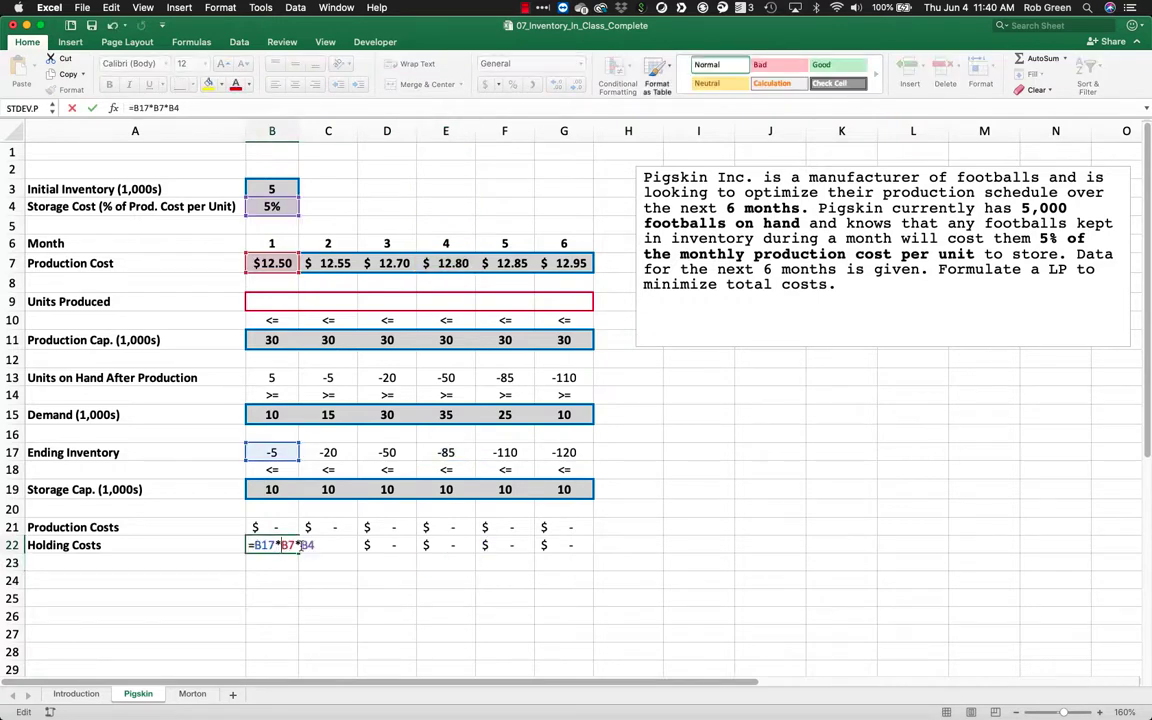
double_click(306, 545)
key("F4")
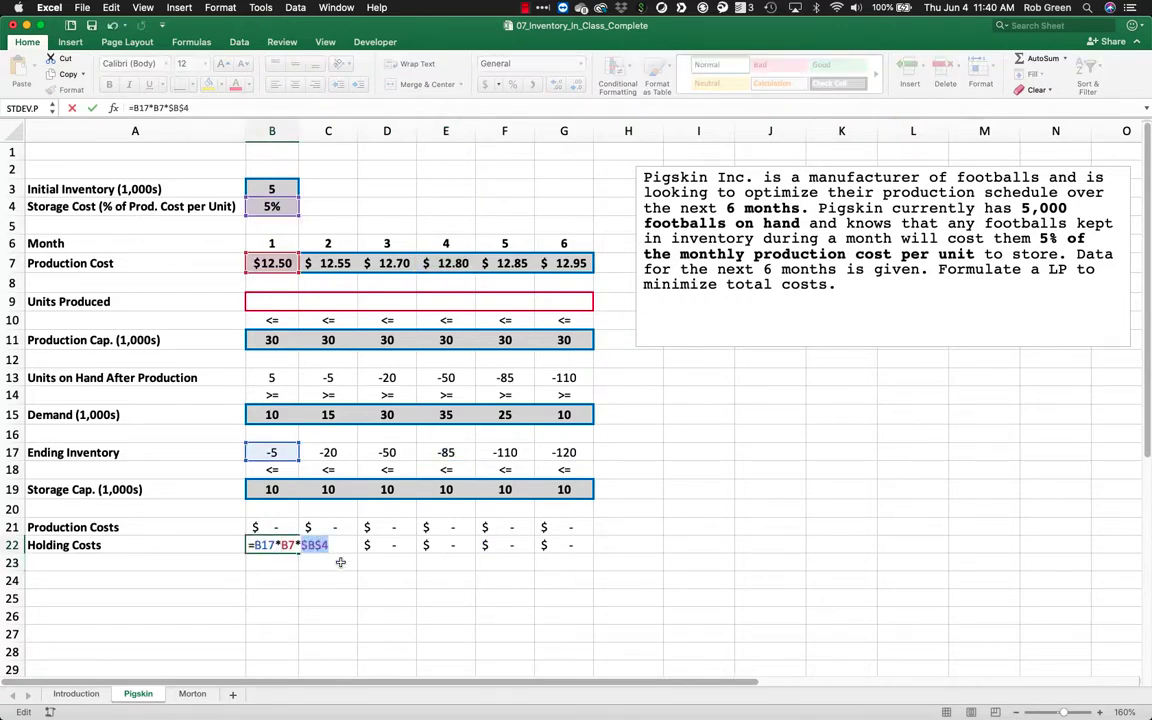
key("Return")
left_click(294, 548)
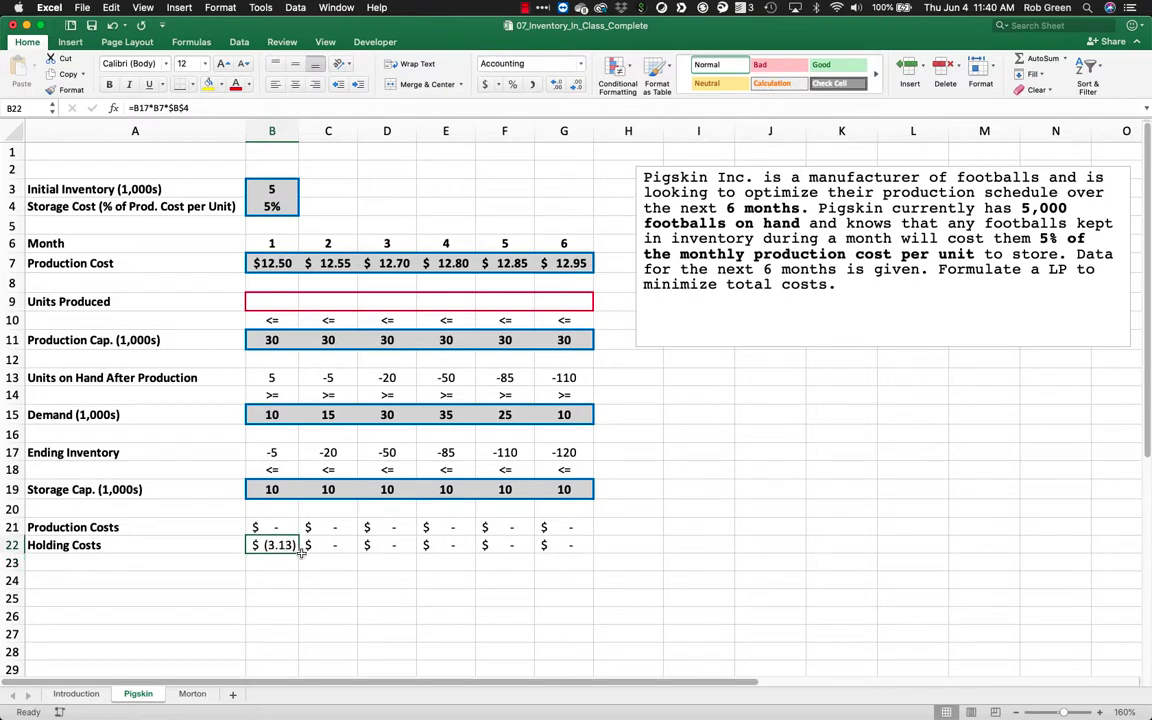
left_click_drag(298, 550, 560, 551)
double_click(561, 545)
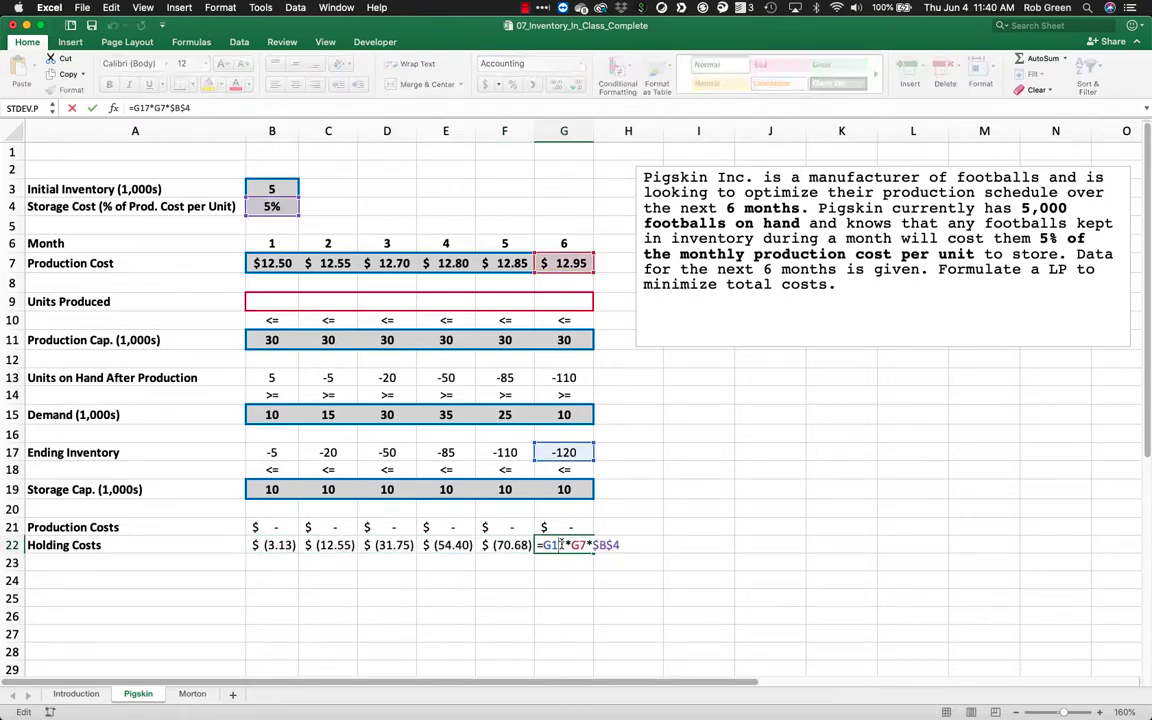
key("Escape")
Re-enter =G9*G7 in G21 and verify the month 4 production cost formula.
left_click(561, 527)
type("=G9*G7")
key("Return")
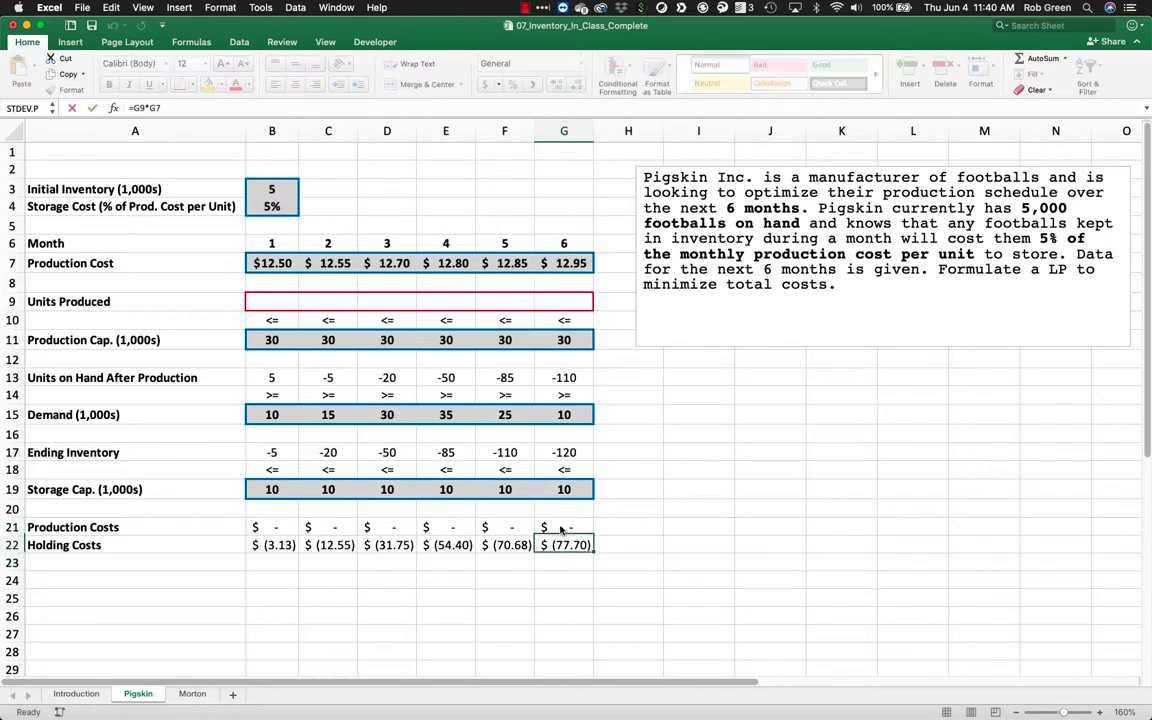
double_click(446, 527)
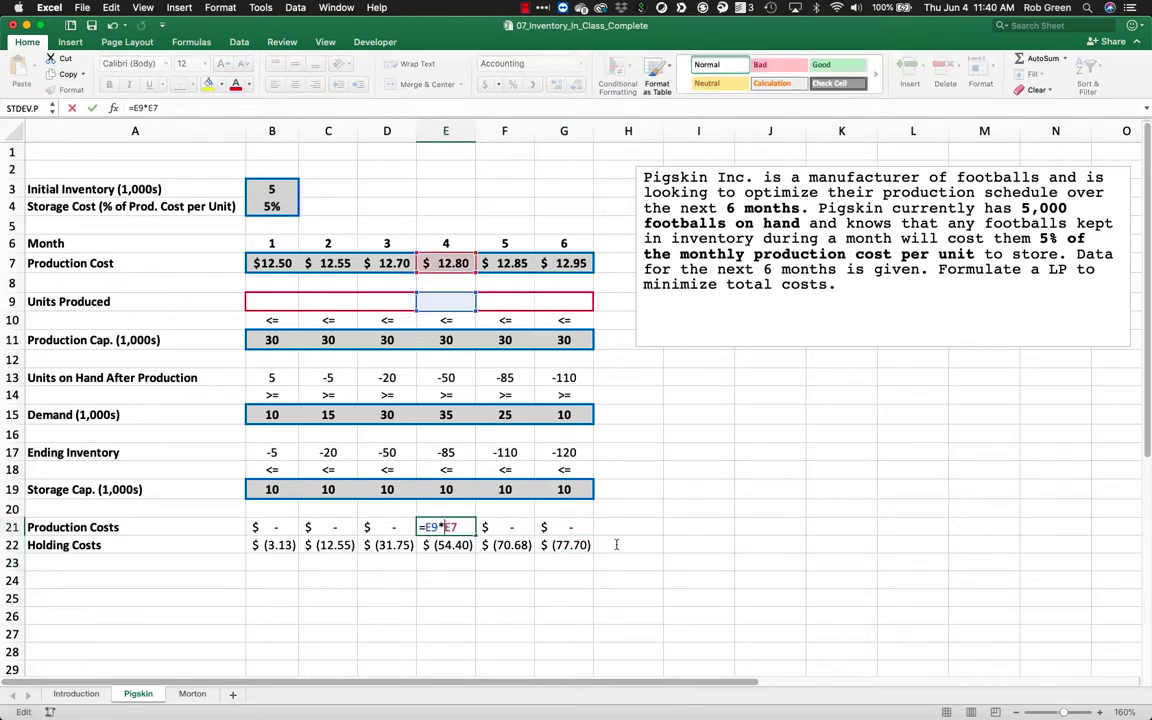
key("Return")
left_click(622, 545)
left_click(628, 512)
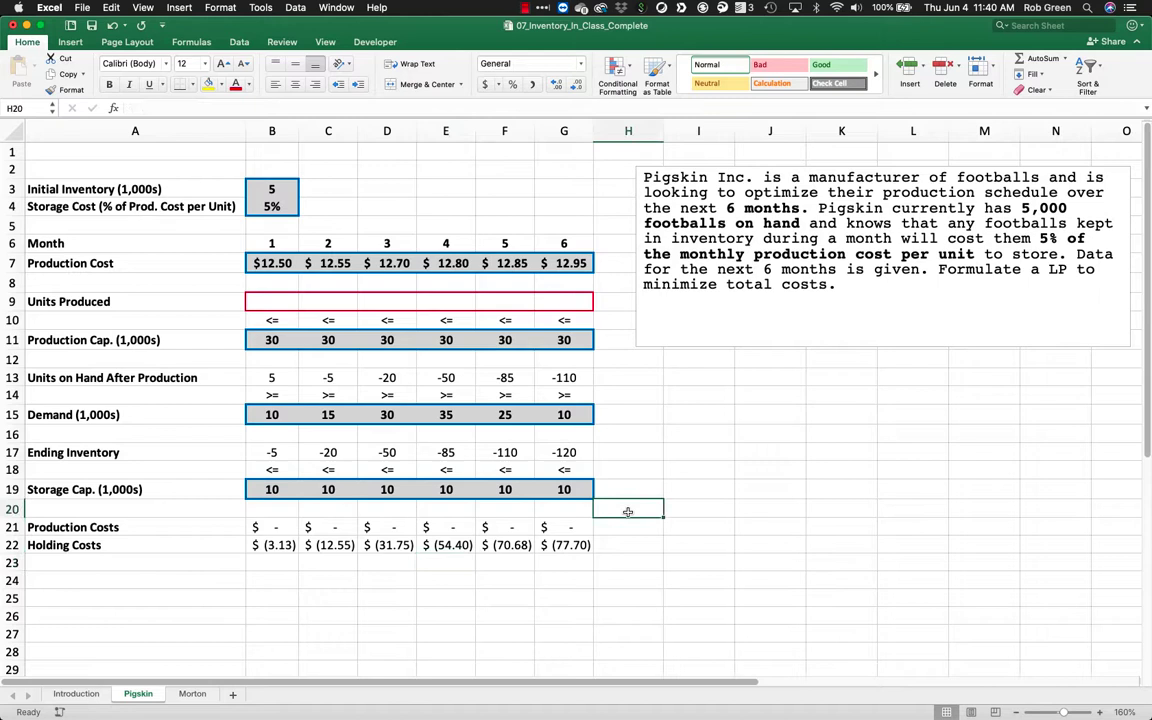
Add a bold, centred Totals heading in H20.
type("Totals")
key("super+b")
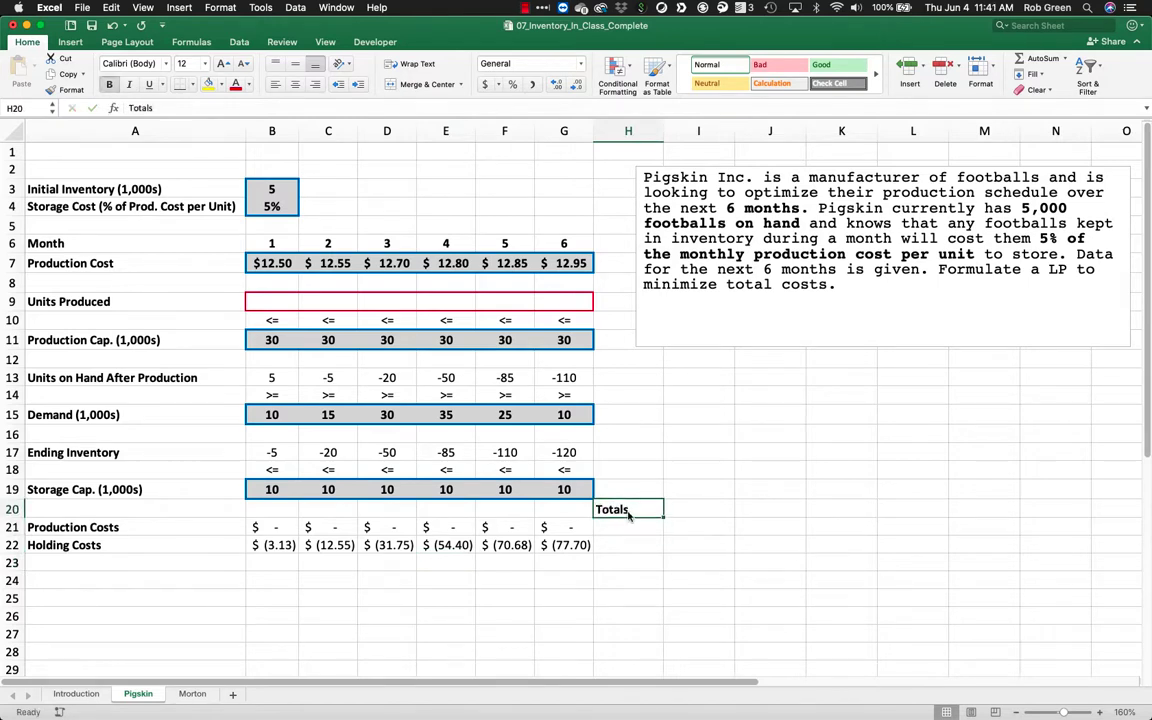
left_click(295, 84)
Sum production costs B21:G21 in H21 and copy the total down to H22.
left_click(622, 527)
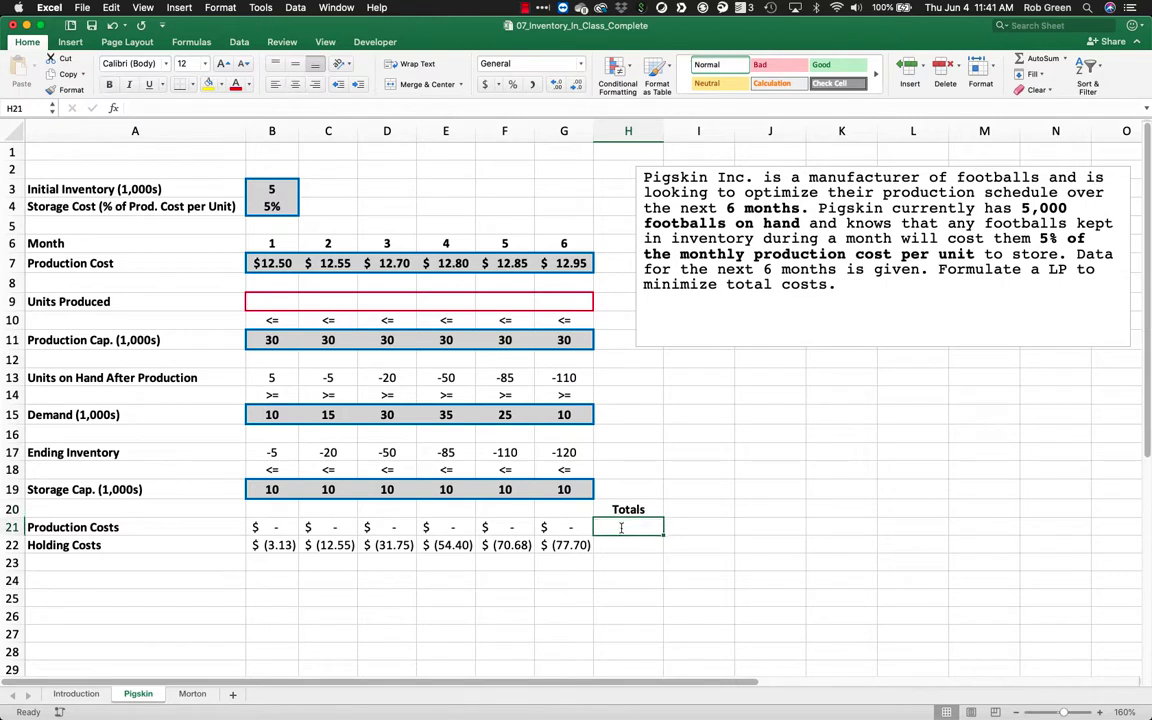
type("=sum(")
key("Left")
key("shift+Left")
key("shift+Left")
key("shift+Left")
key("shift+Left")
key("shift+Left")
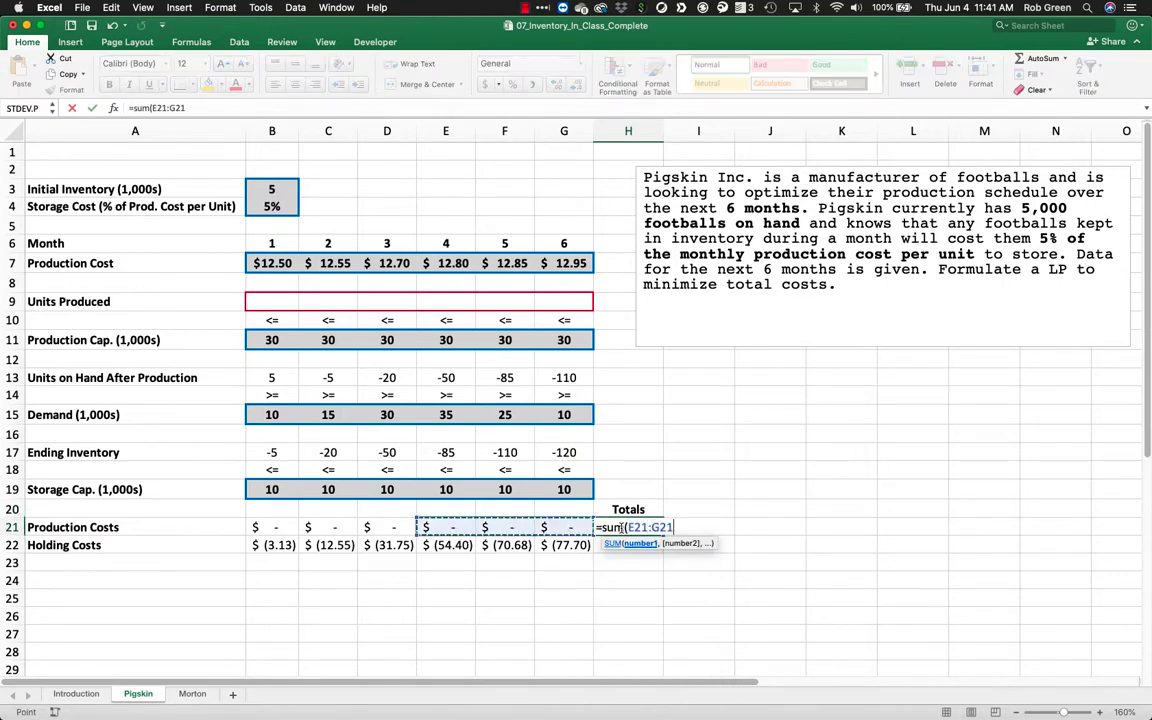
key("Return")
left_click(621, 530)
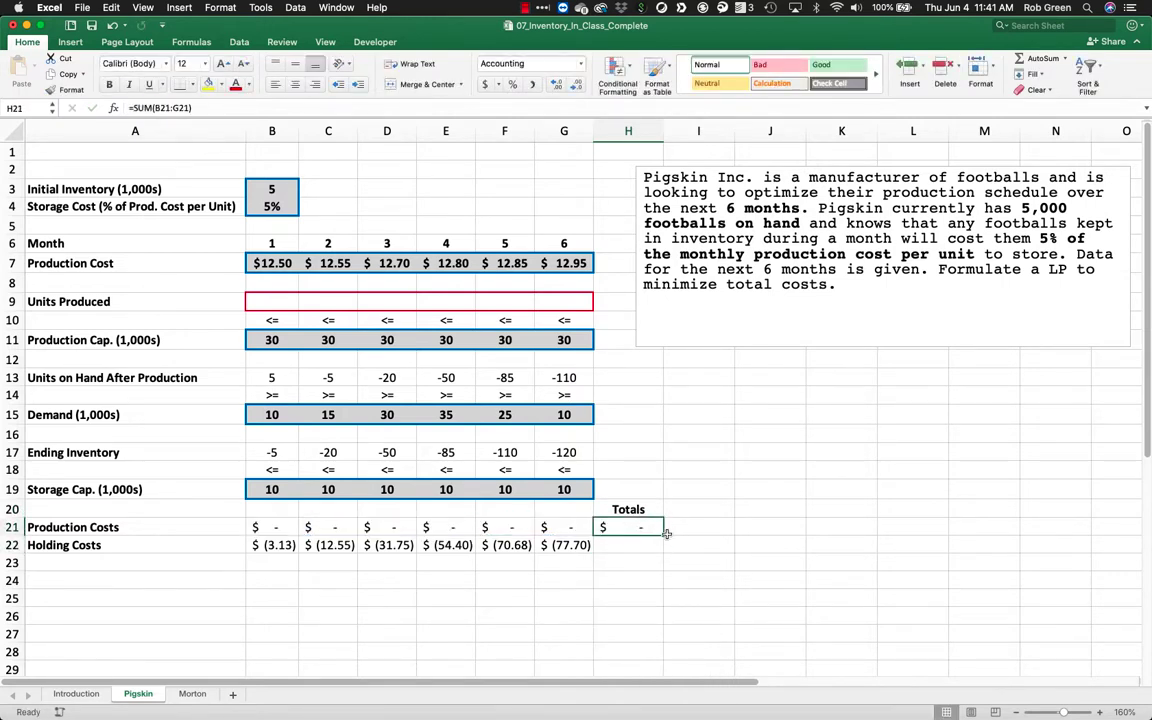
left_click_drag(662, 532, 663, 550)
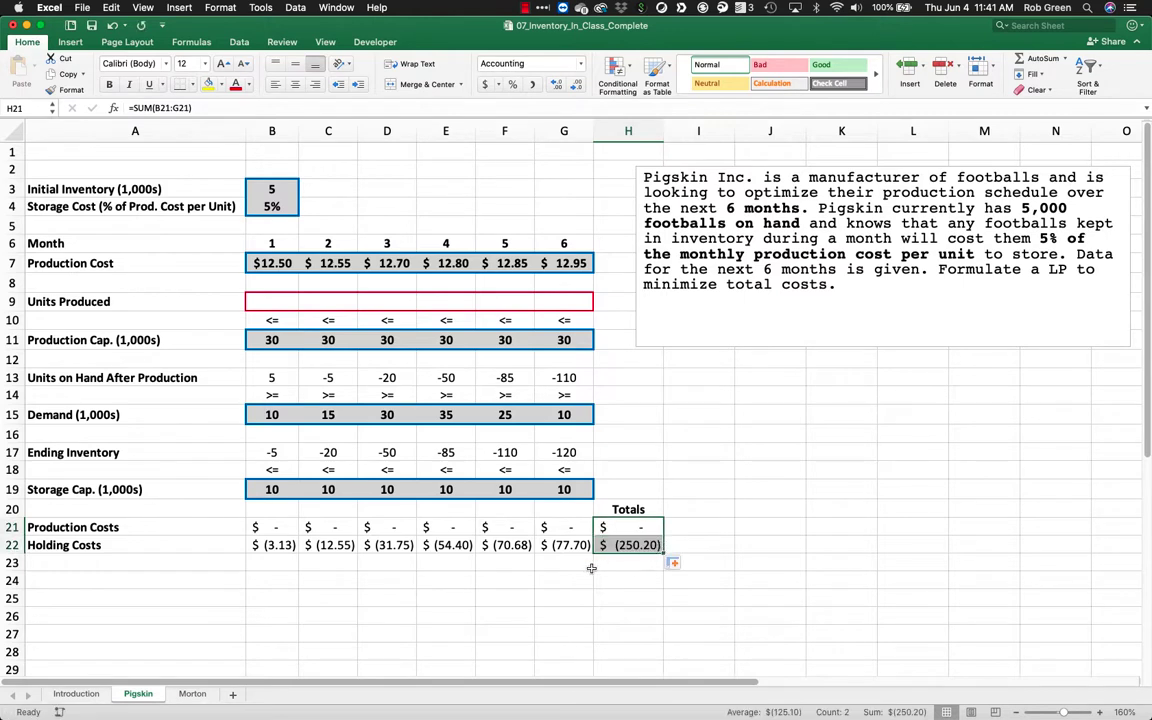
Enter the grand total =SUM(H21:H22) in H23.
left_click(613, 565)
type("=sum(")
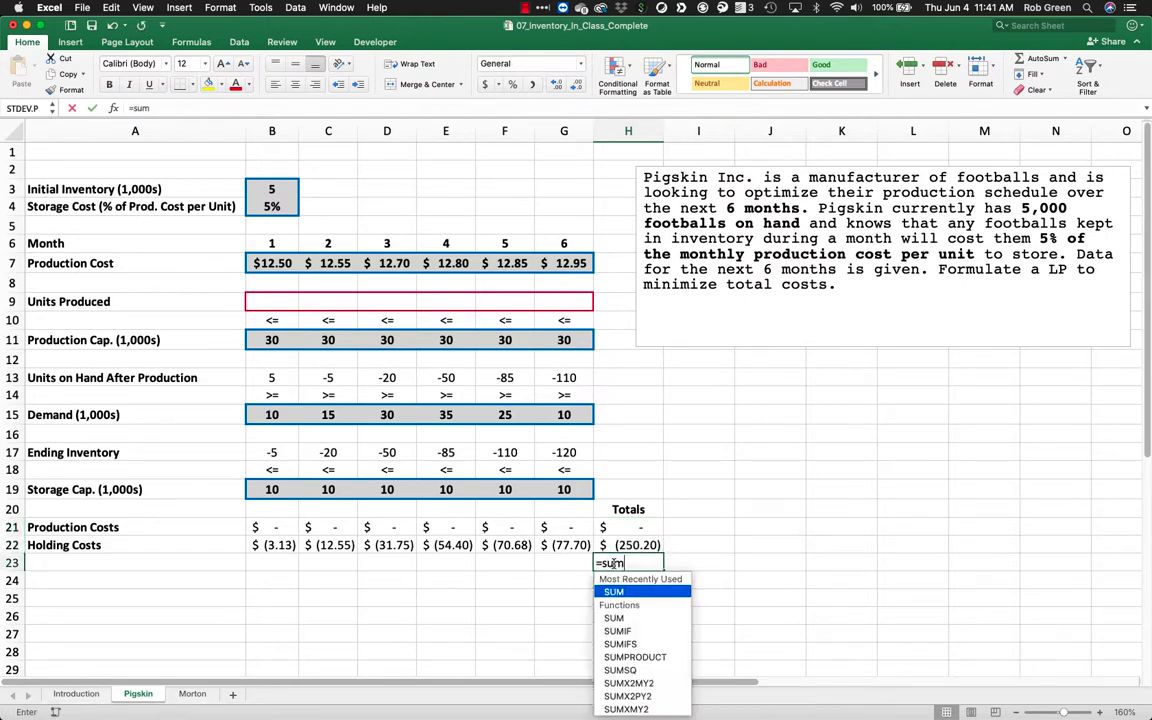
key("Up")
key("shift+Up")
key("Return")
Give H23 a double-line outline border via Format Cells.
left_click(613, 565)
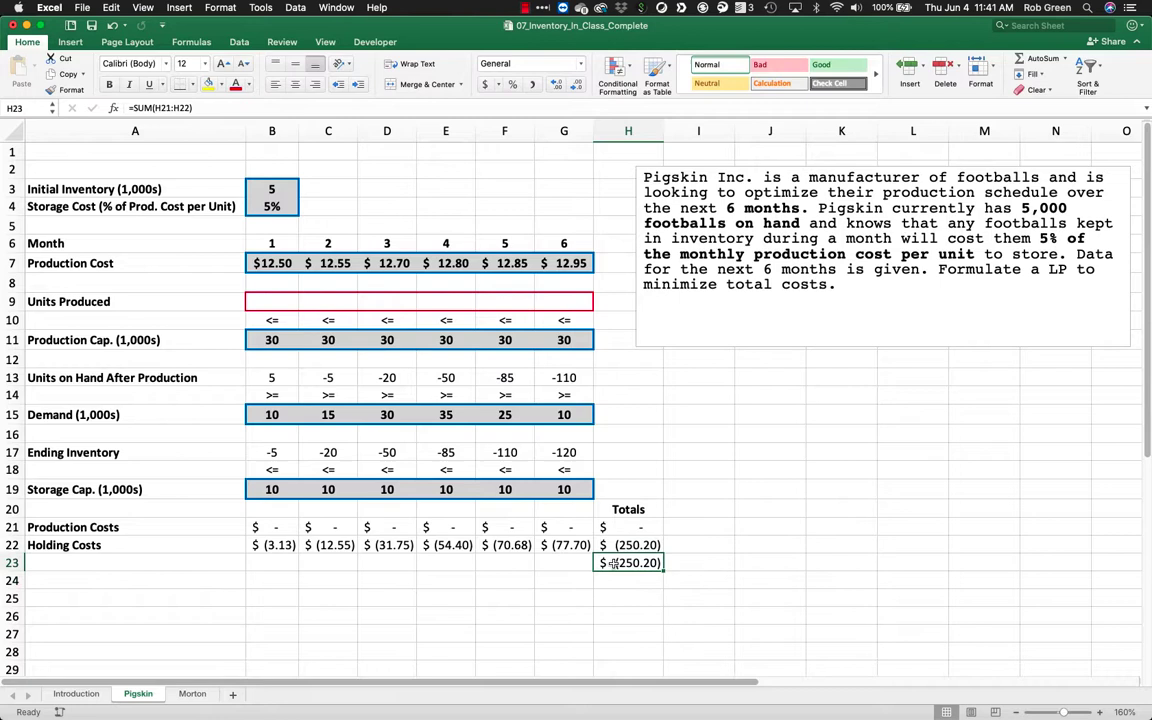
right_click(613, 565)
left_click(655, 666)
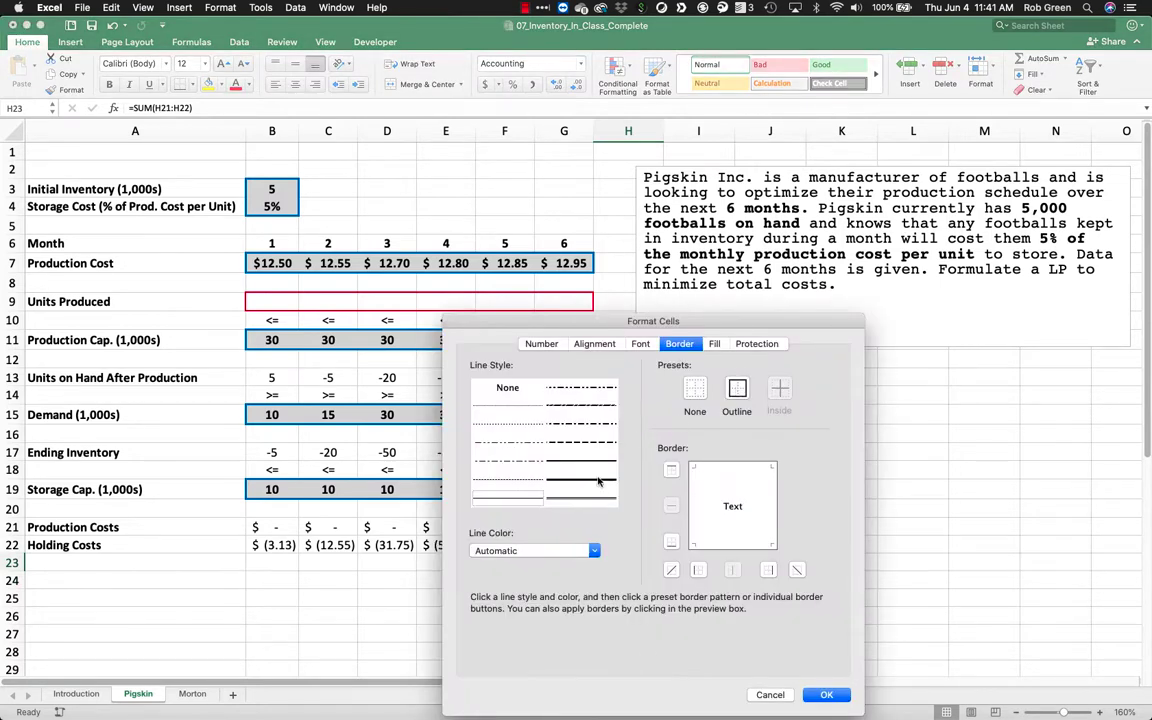
left_click(581, 497)
left_click(736, 388)
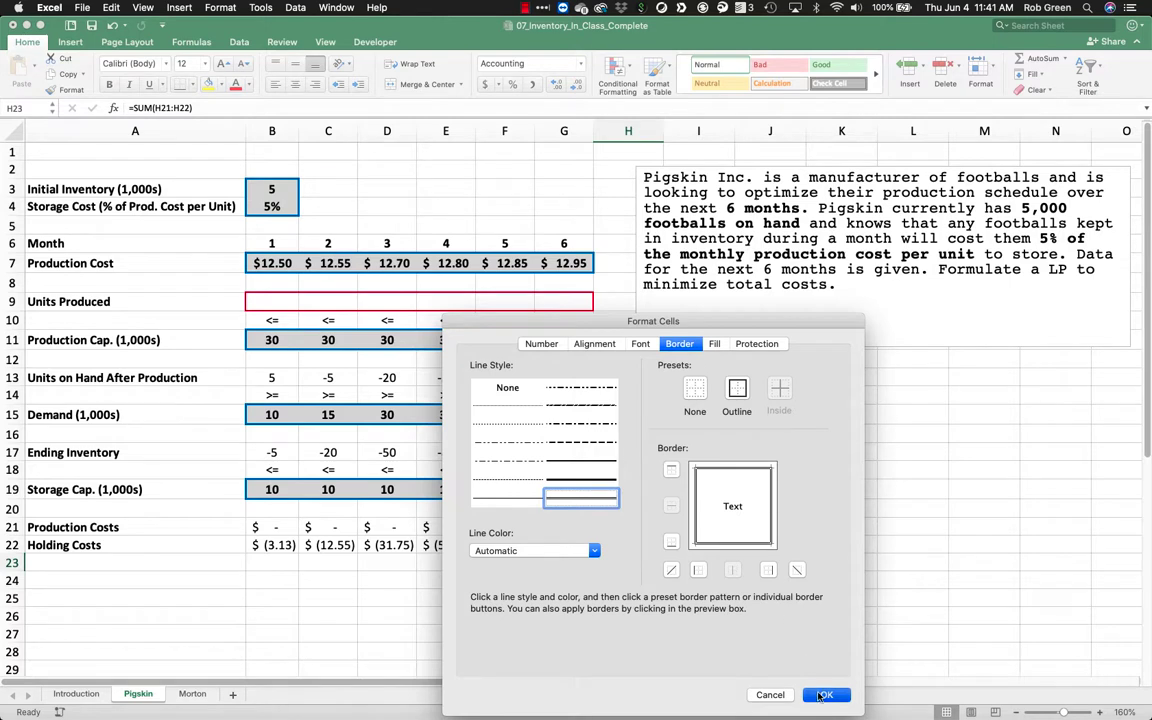
left_click(822, 694)
Add a bold Total Cost label in G23.
left_click(565, 564)
type("Tota")
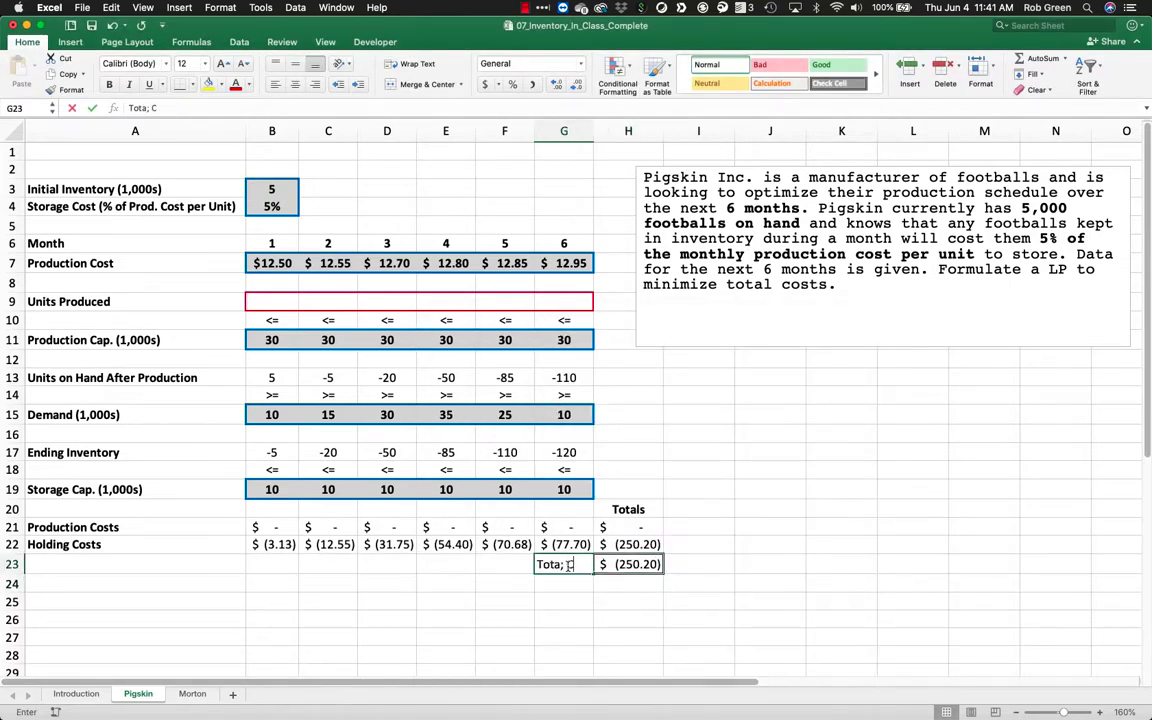
type("l")
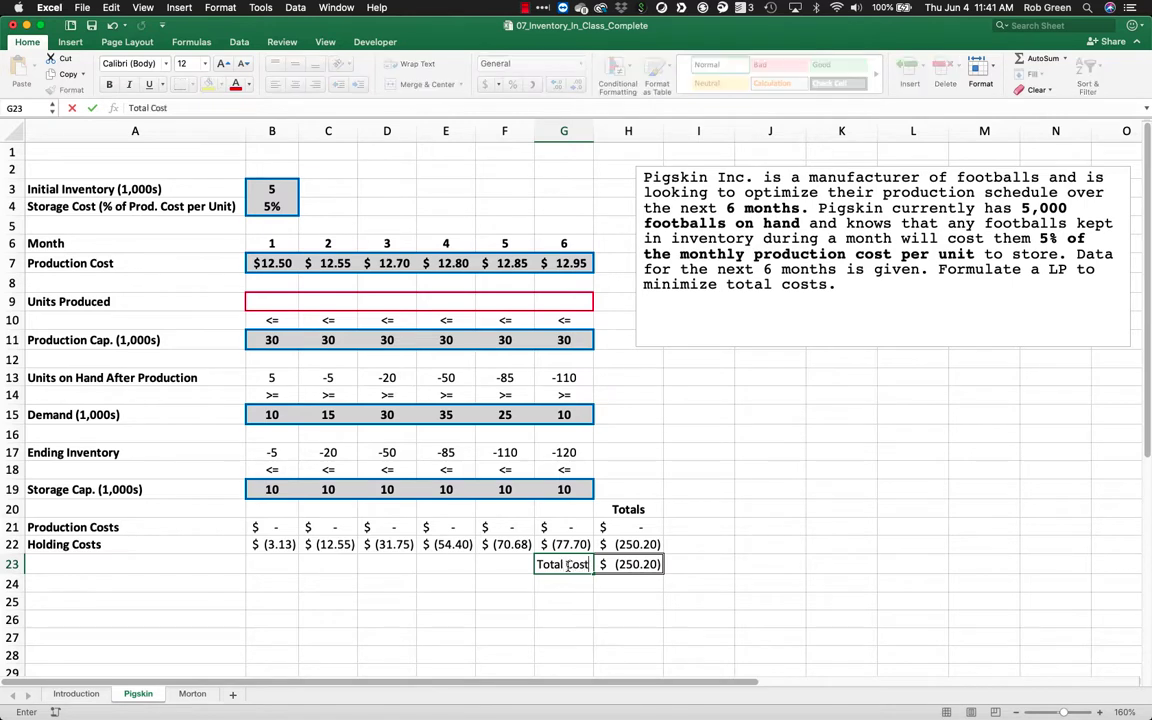
key("Return")
left_click(567, 566)
key("super+b")
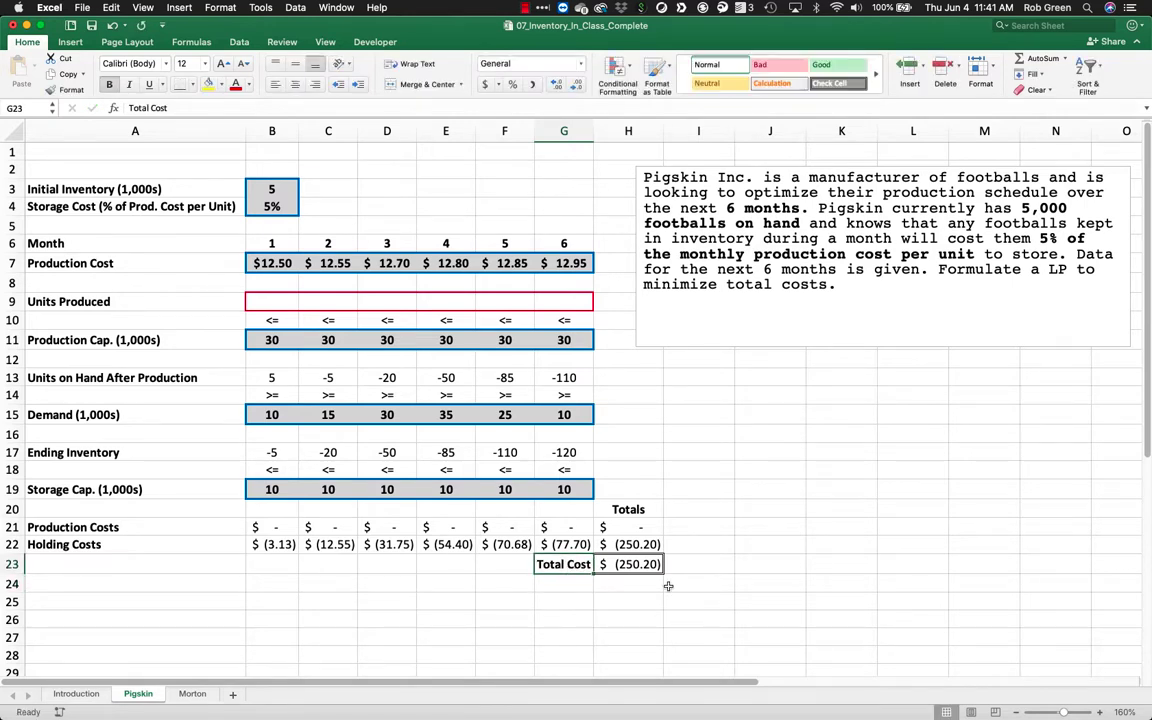
left_click(695, 545)
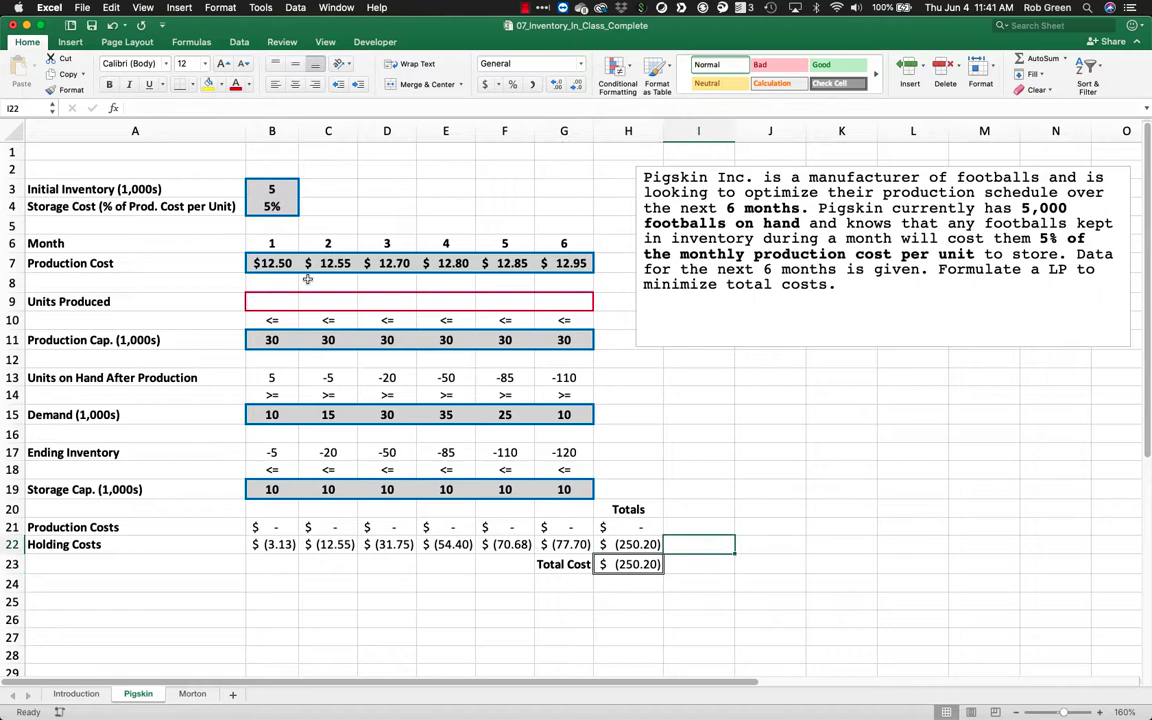
Review the cost and constraint block and the F17 ending inventory formula.
left_click_drag(265, 262, 614, 524)
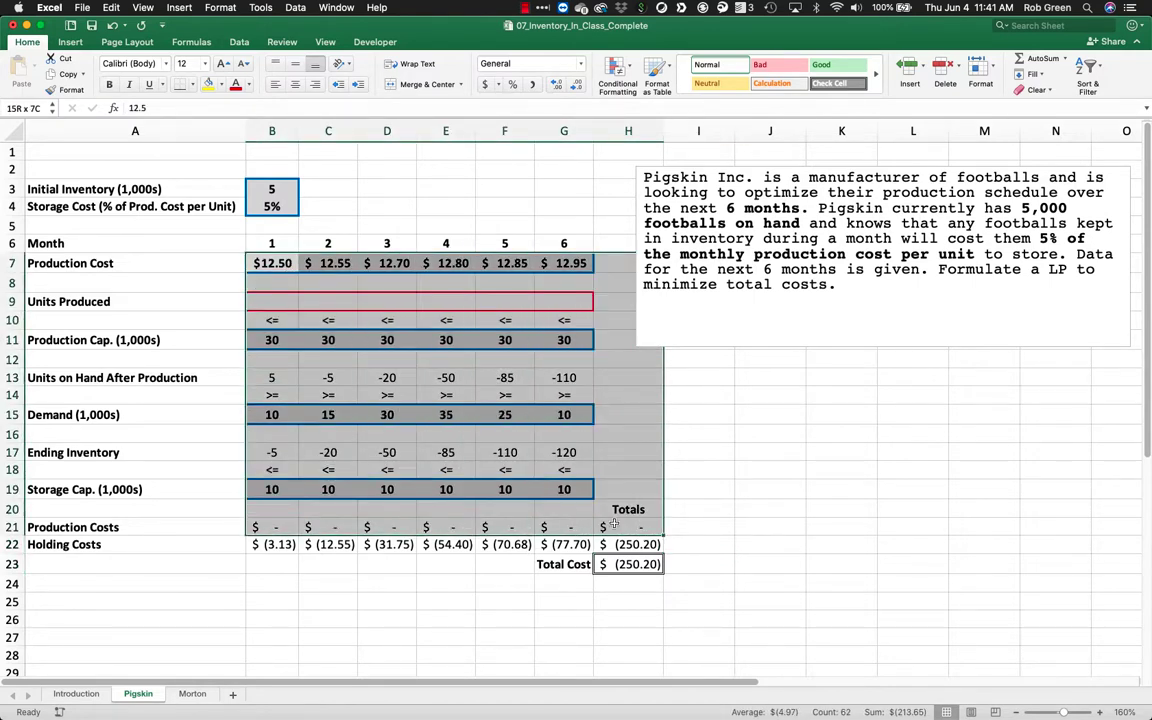
left_click(490, 469)
left_click(493, 458)
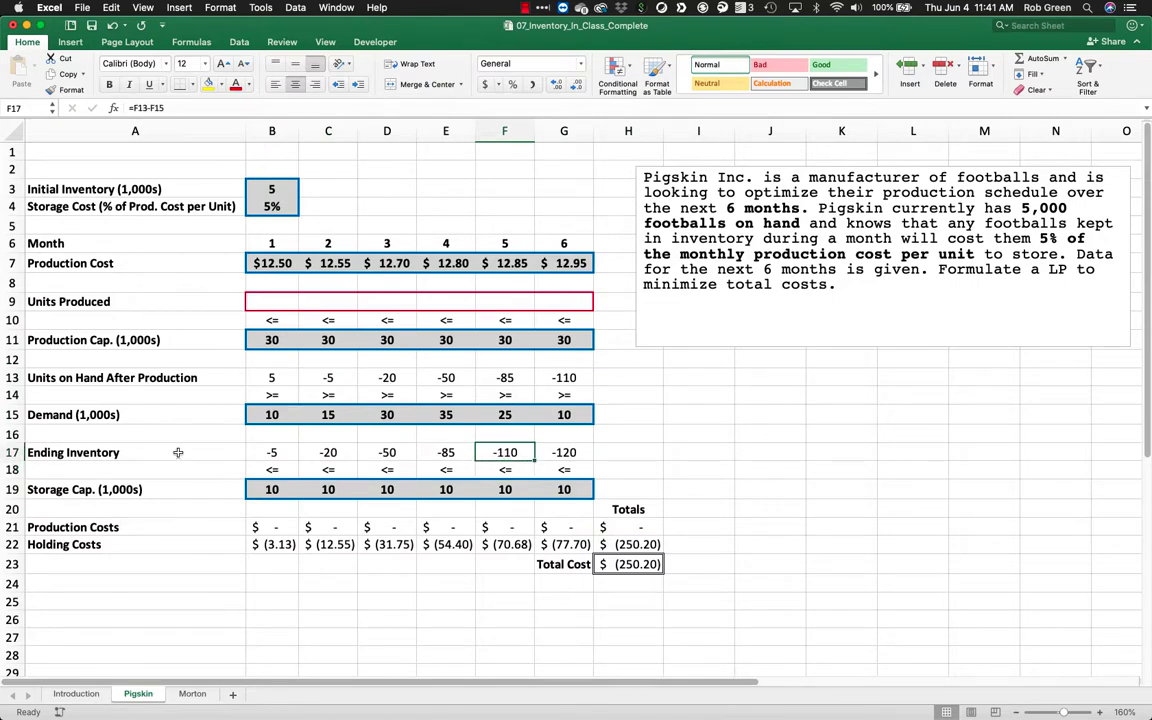
left_click(180, 509)
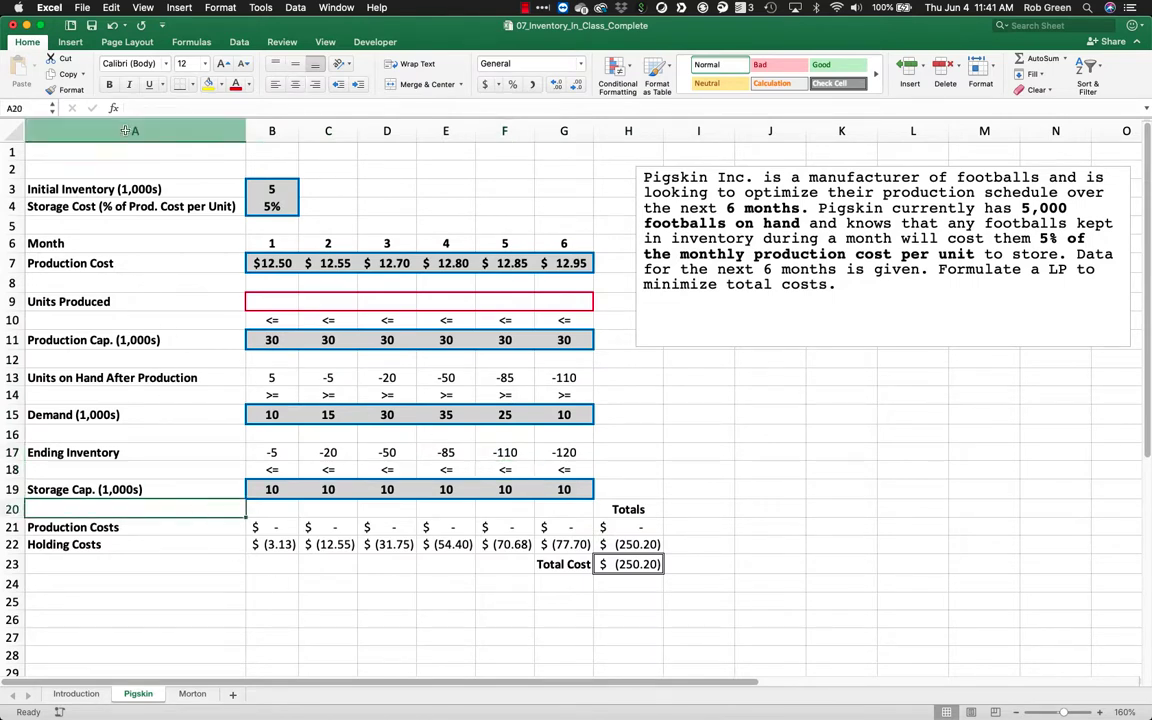
In Solver, minimize Total Cost in H23 by changing Units Produced cells B9:G9.
left_click(239, 42)
left_click(830, 70)
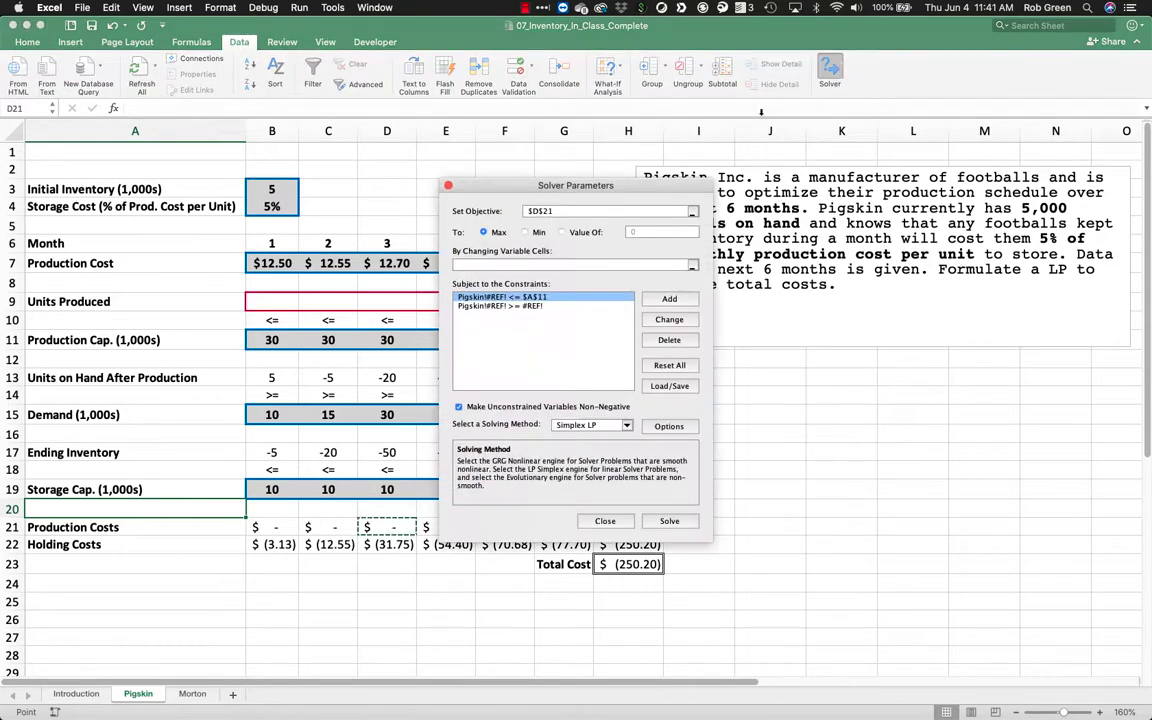
left_click_drag(591, 190, 851, 197)
key("BackSpace")
key("BackSpace")
key("BackSpace")
key("BackSpace")
key("BackSpace")
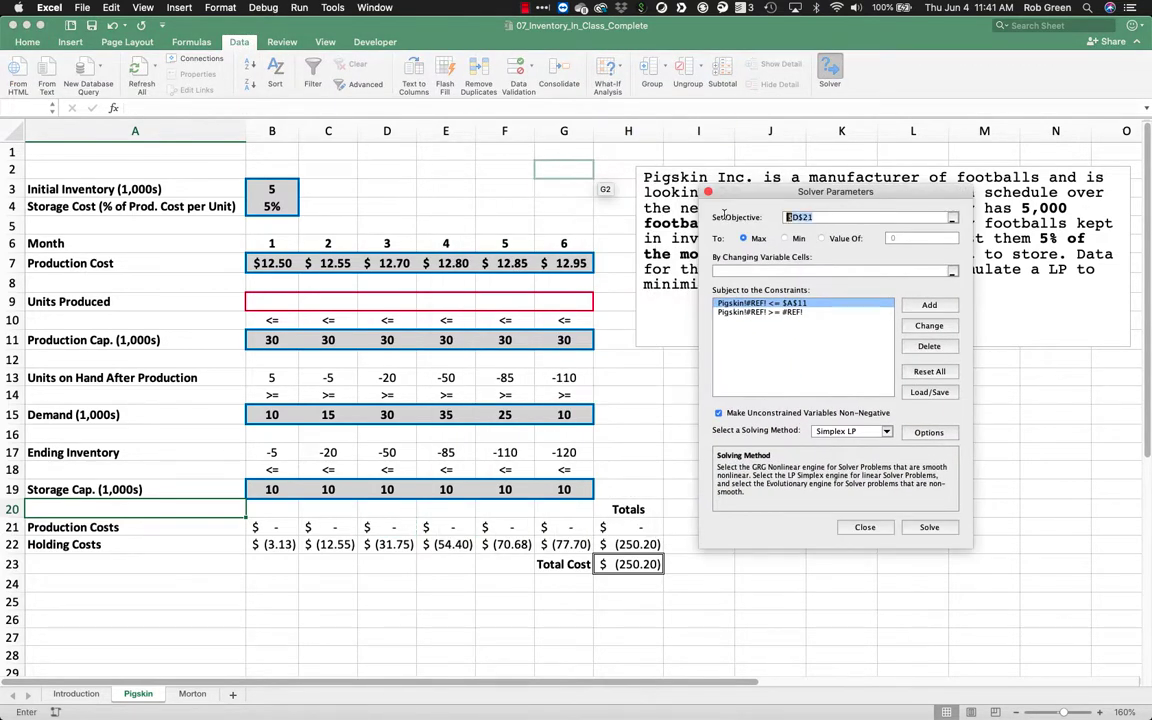
left_click(628, 565)
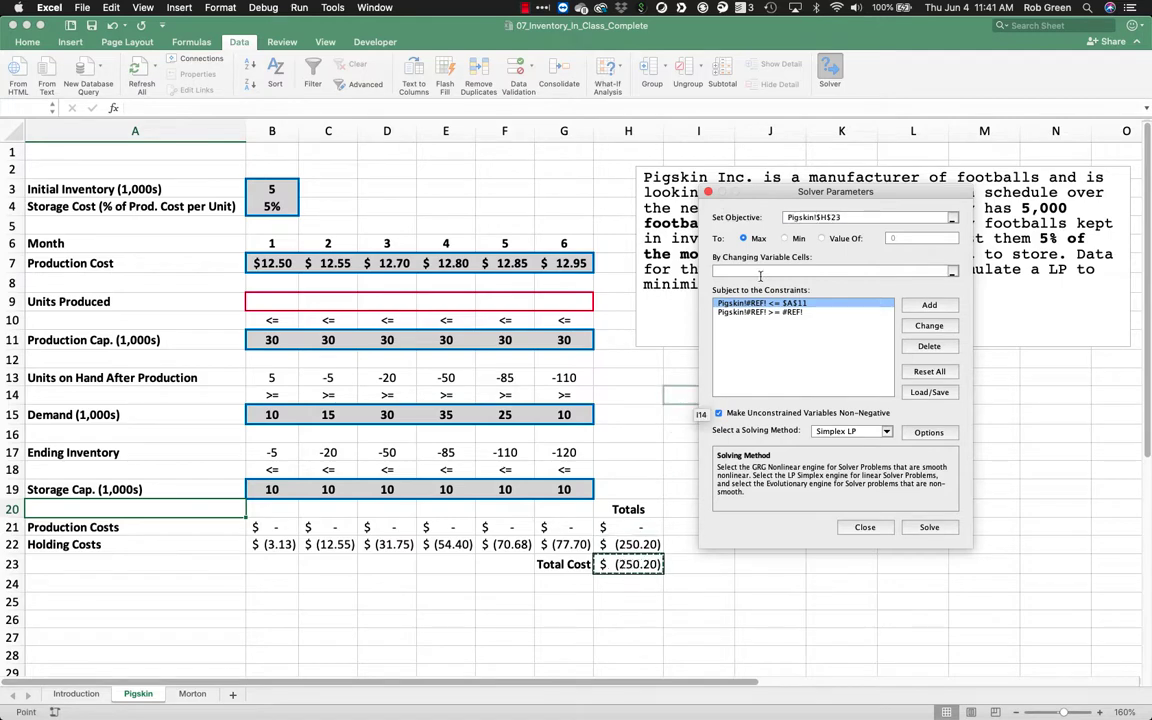
left_click(786, 239)
left_click(779, 272)
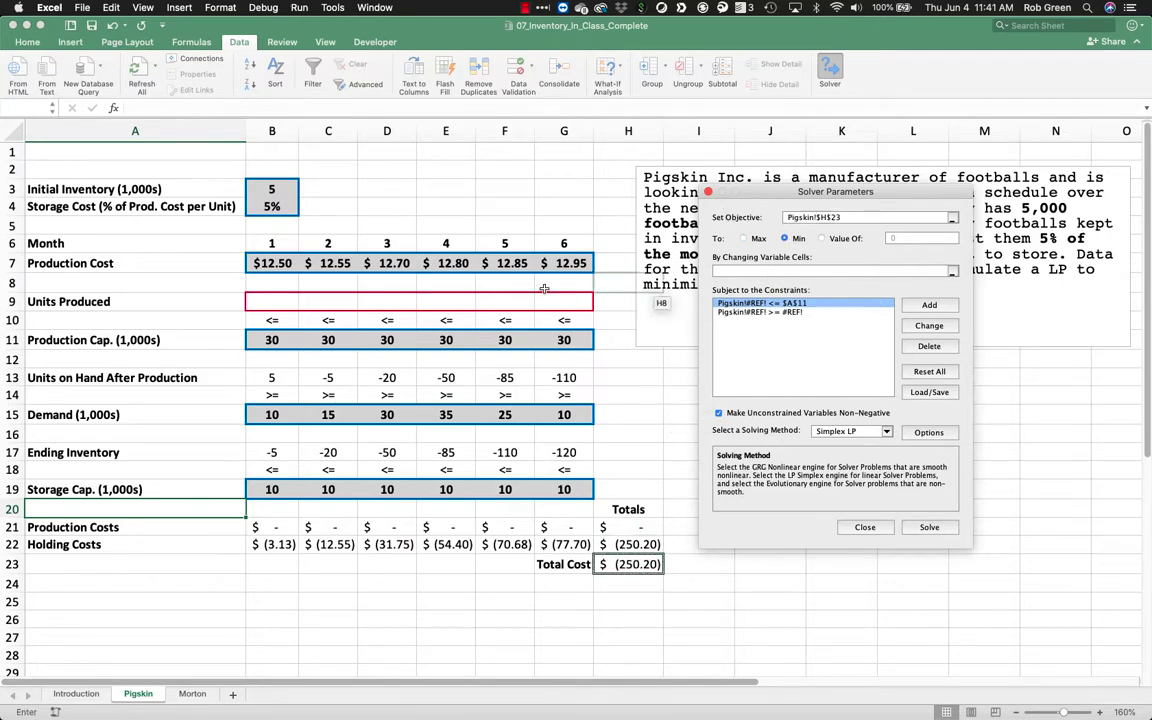
left_click_drag(262, 301, 564, 305)
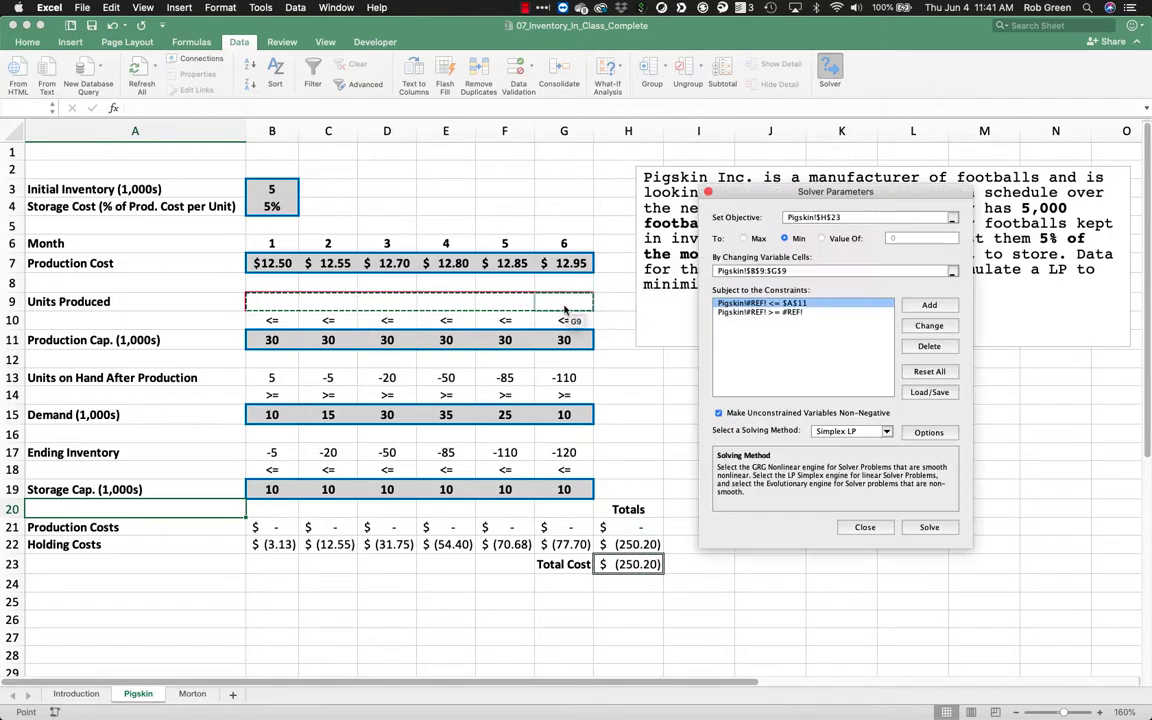
Delete the broken A11 constraint and try adding a B9:G9 <= B11:G11 capacity constraint, which errors.
left_click(920, 347)
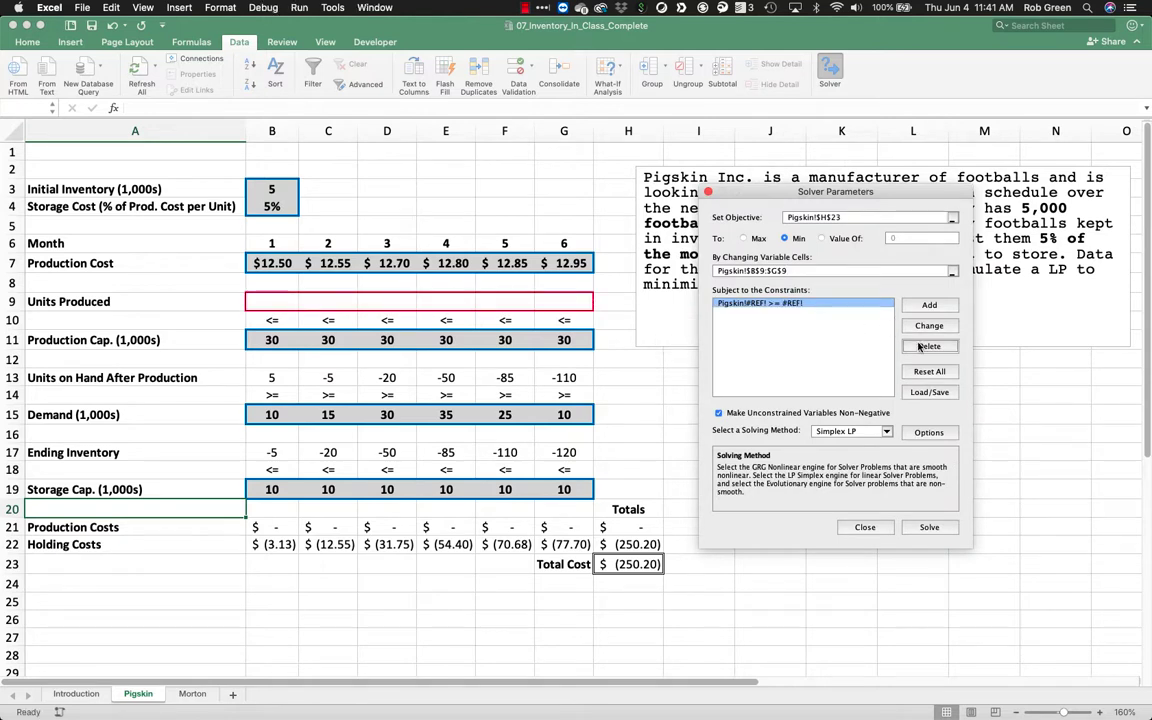
left_click(928, 306)
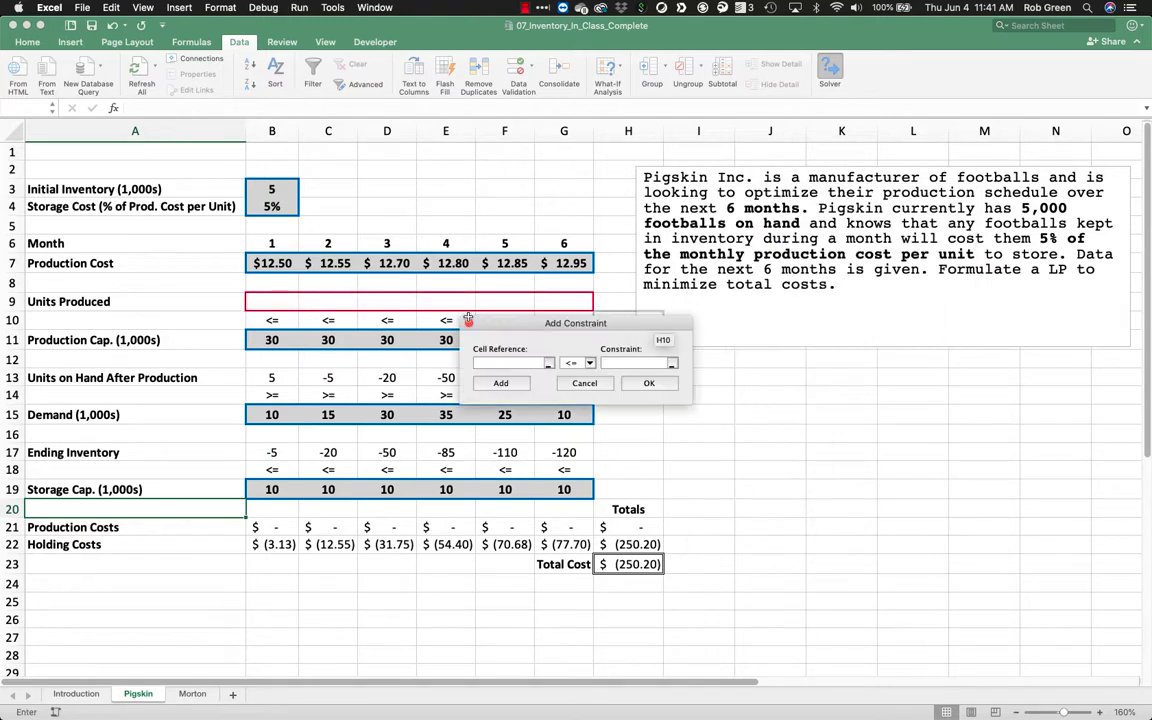
left_click_drag(511, 333, 754, 385)
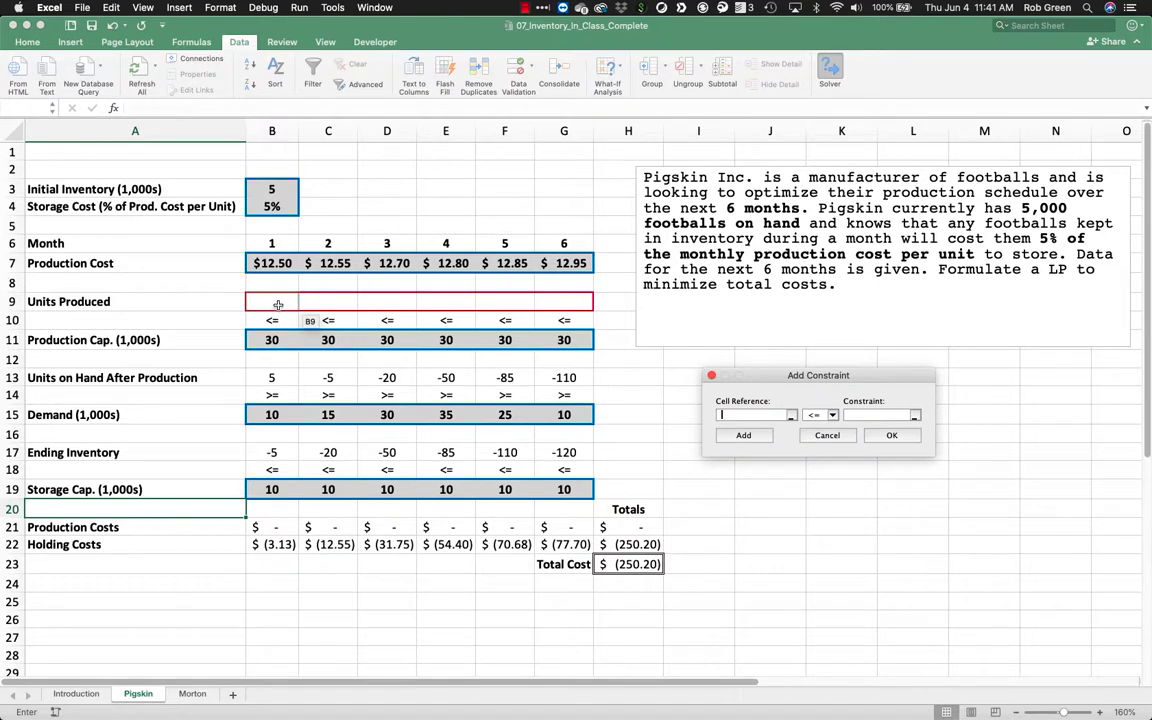
left_click_drag(262, 301, 562, 312)
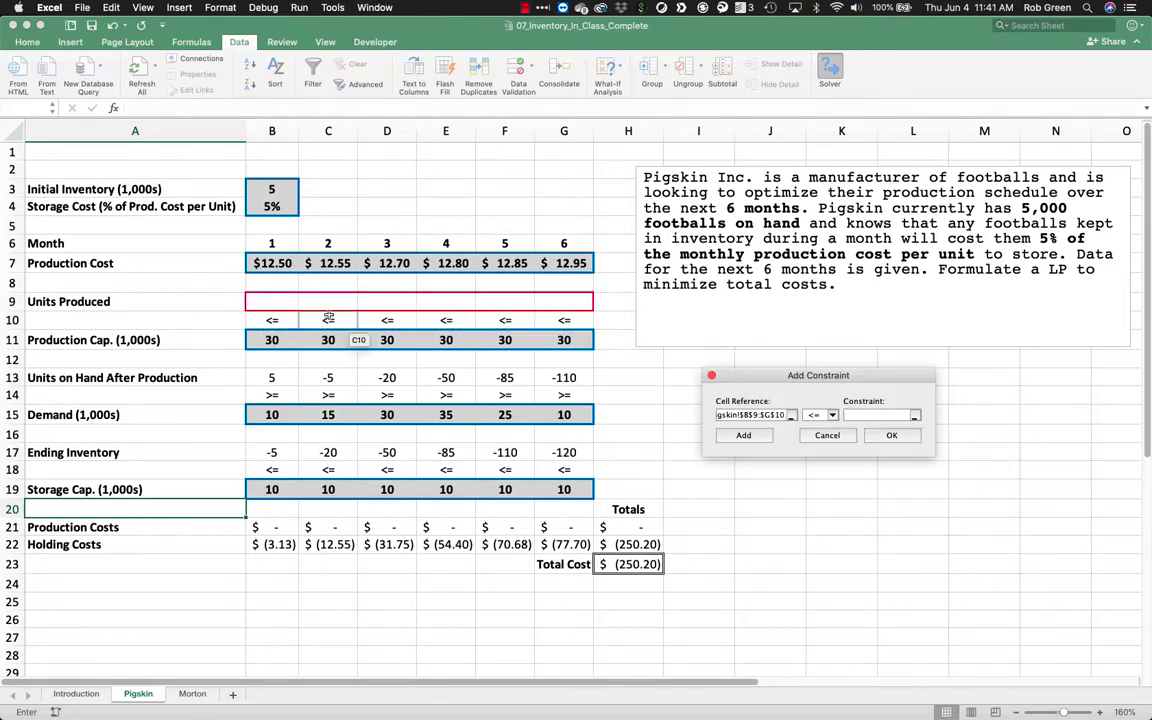
left_click_drag(293, 335, 565, 336)
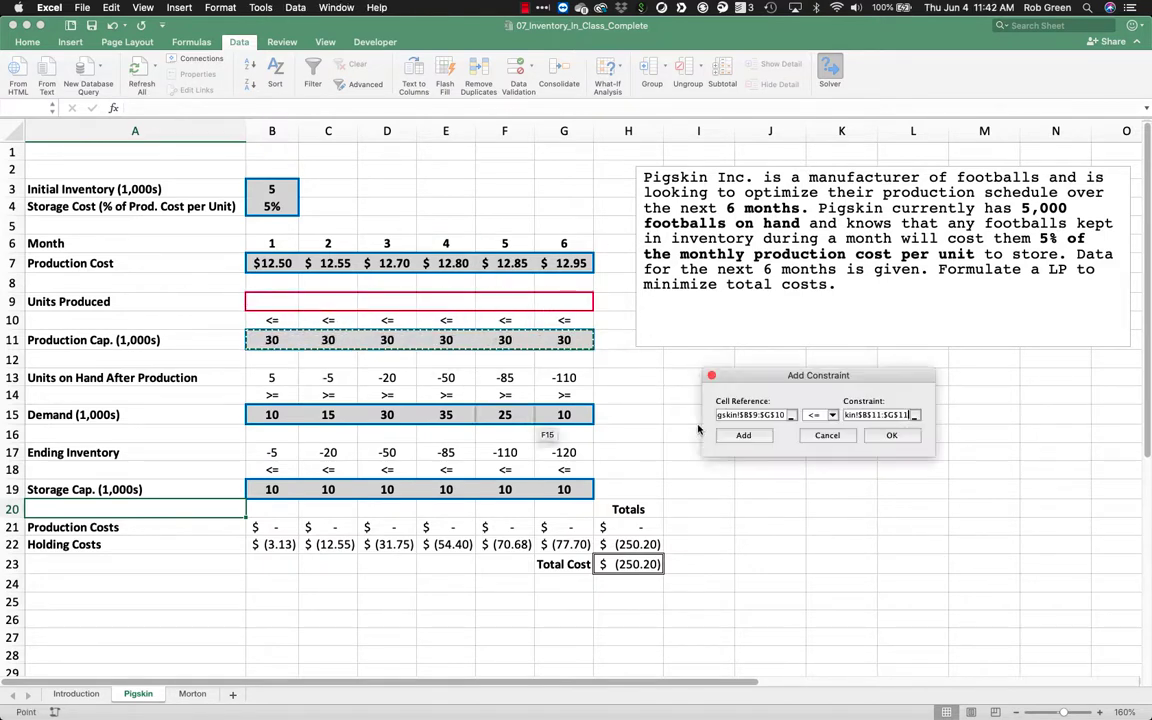
left_click(743, 436)
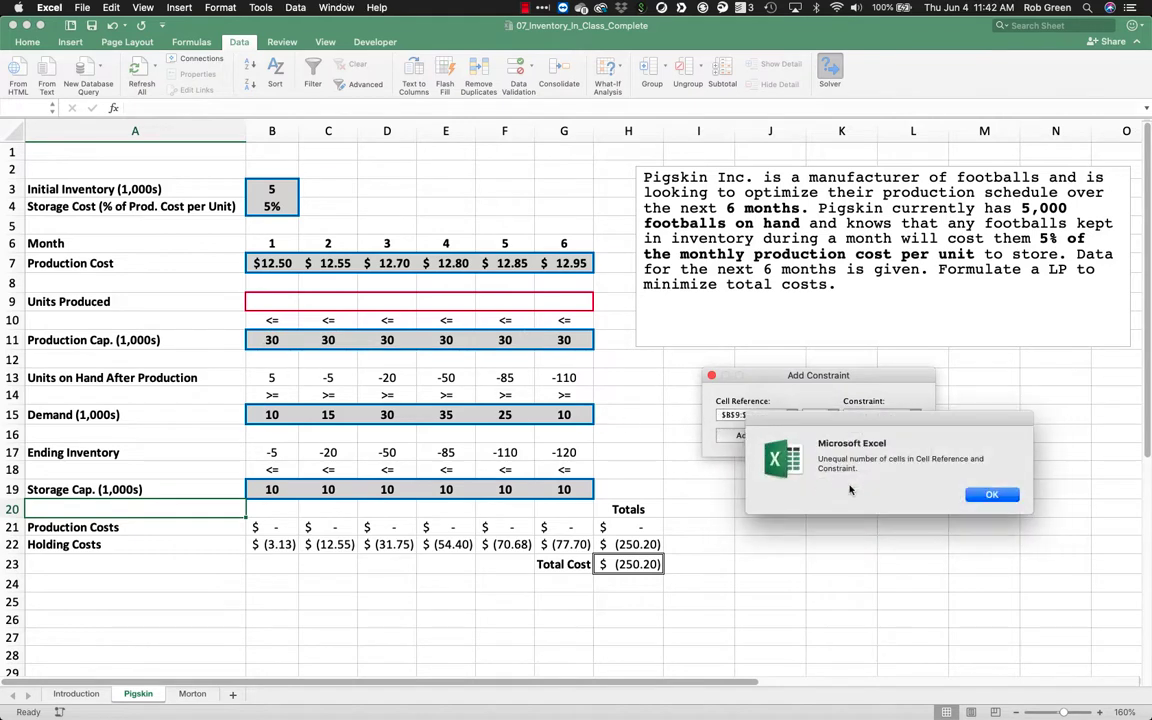
left_click(991, 495)
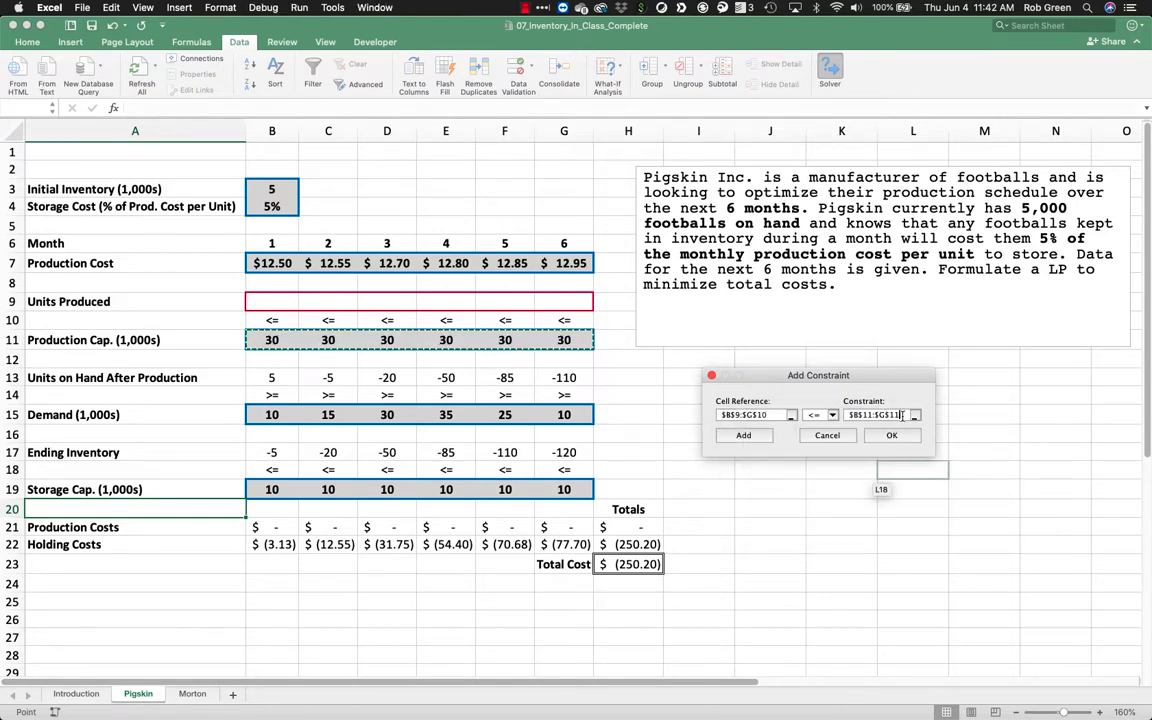
Rework the faulty constraint's cell references, then cancel it.
key("BackSpace")
left_click(773, 412)
key("BackSpace")
type("1")
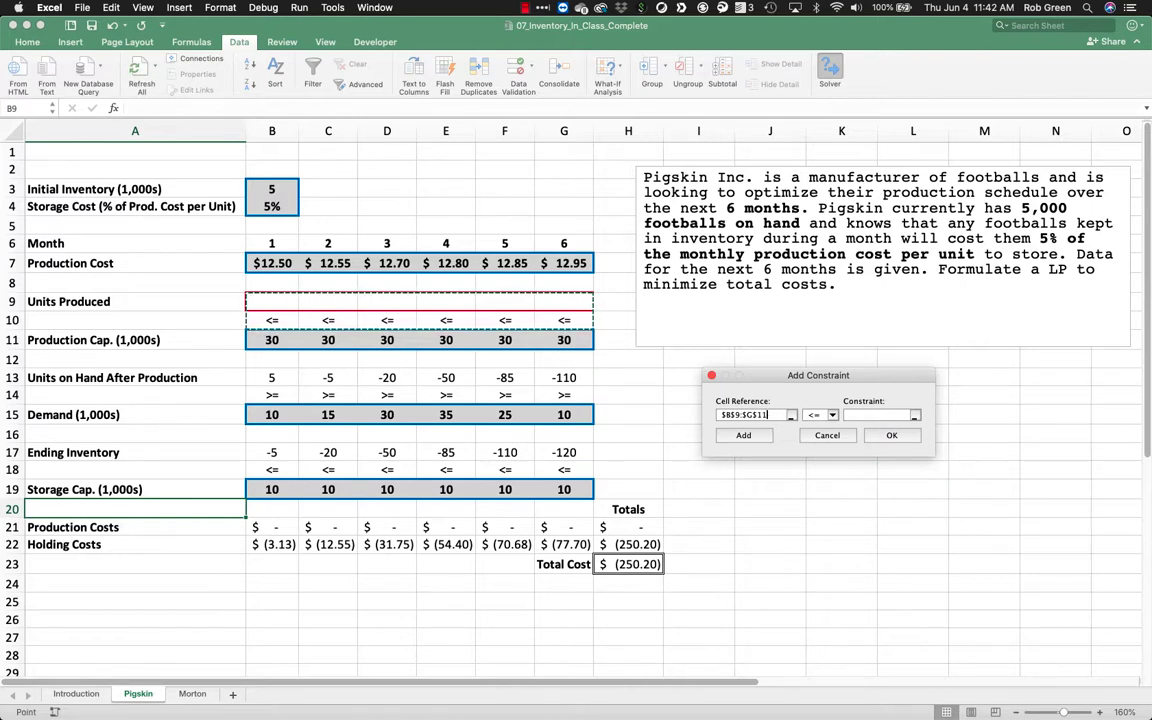
key("BackSpace")
key("BackSpace")
key("BackSpace")
key("BackSpace")
key("BackSpace")
key("BackSpace")
key("BackSpace")
key("BackSpace")
key("BackSpace")
key("BackSpace")
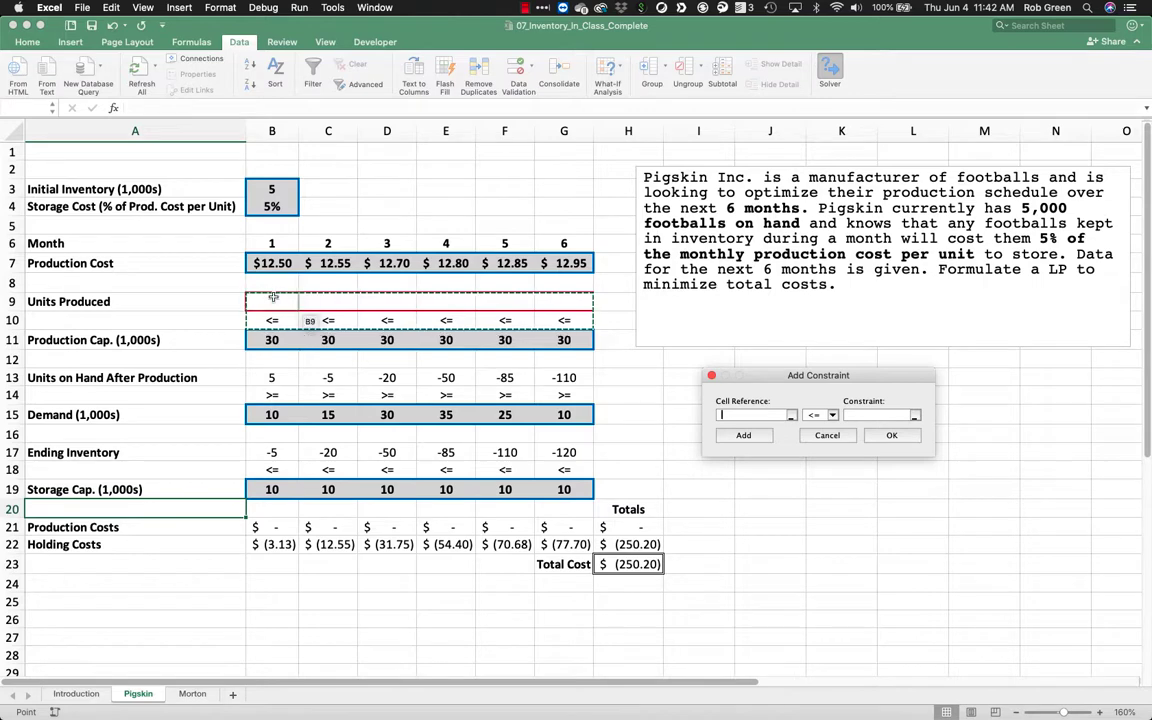
left_click_drag(273, 297, 405, 301)
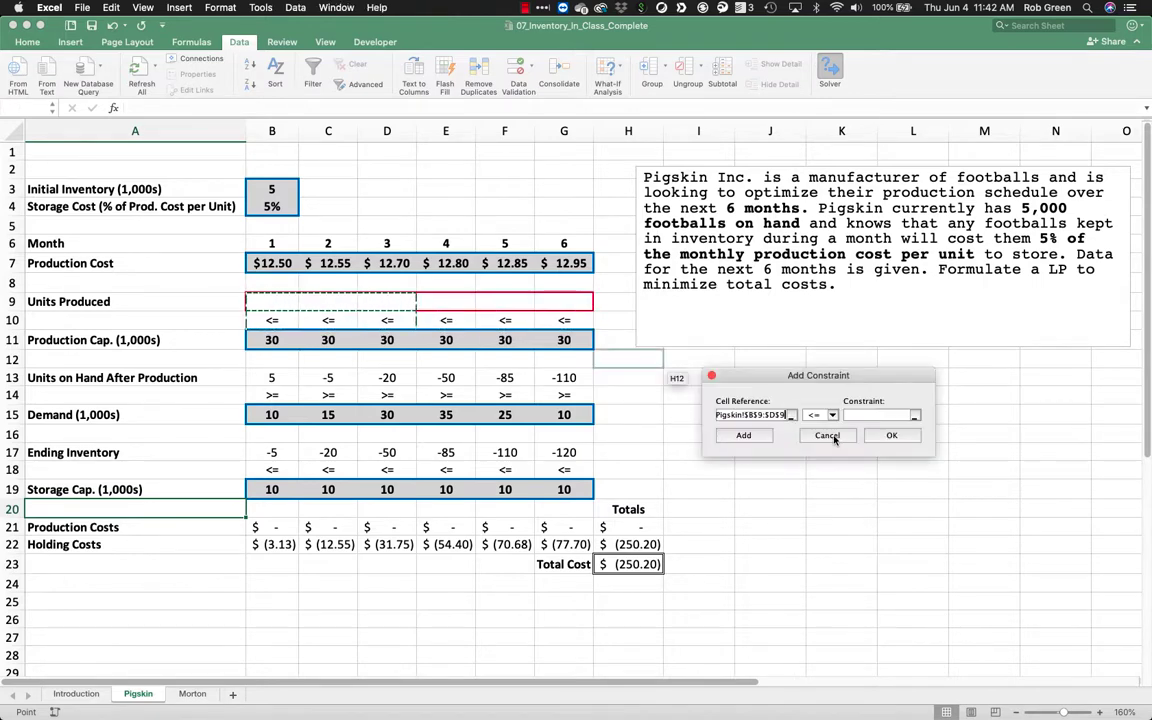
left_click(828, 436)
Add the production capacity constraint on Units Produced B9:G9.
left_click(744, 306)
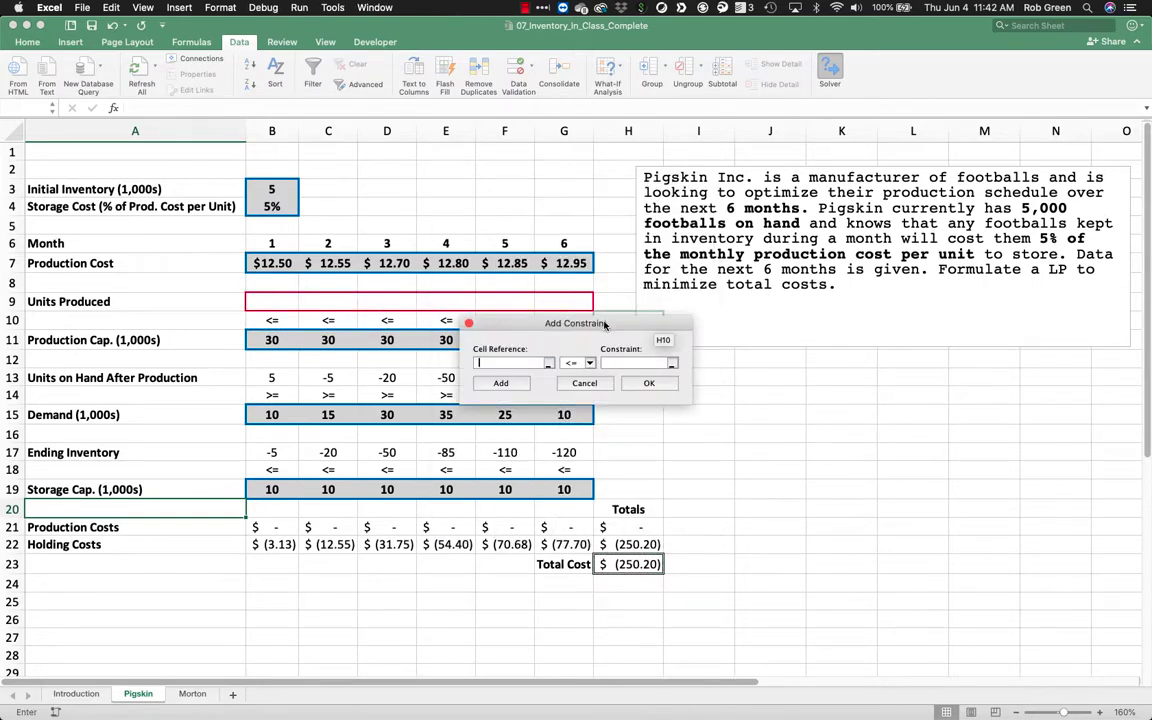
left_click_drag(605, 324, 831, 333)
left_click_drag(272, 300, 255, 340)
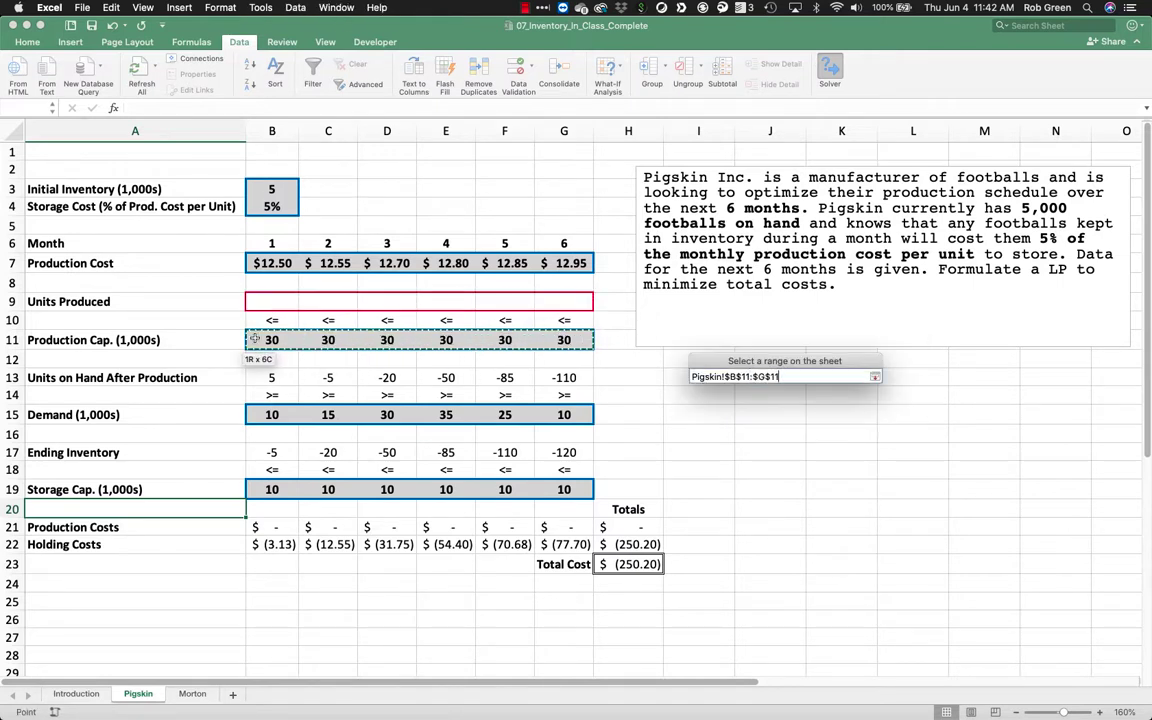
left_click(729, 392)
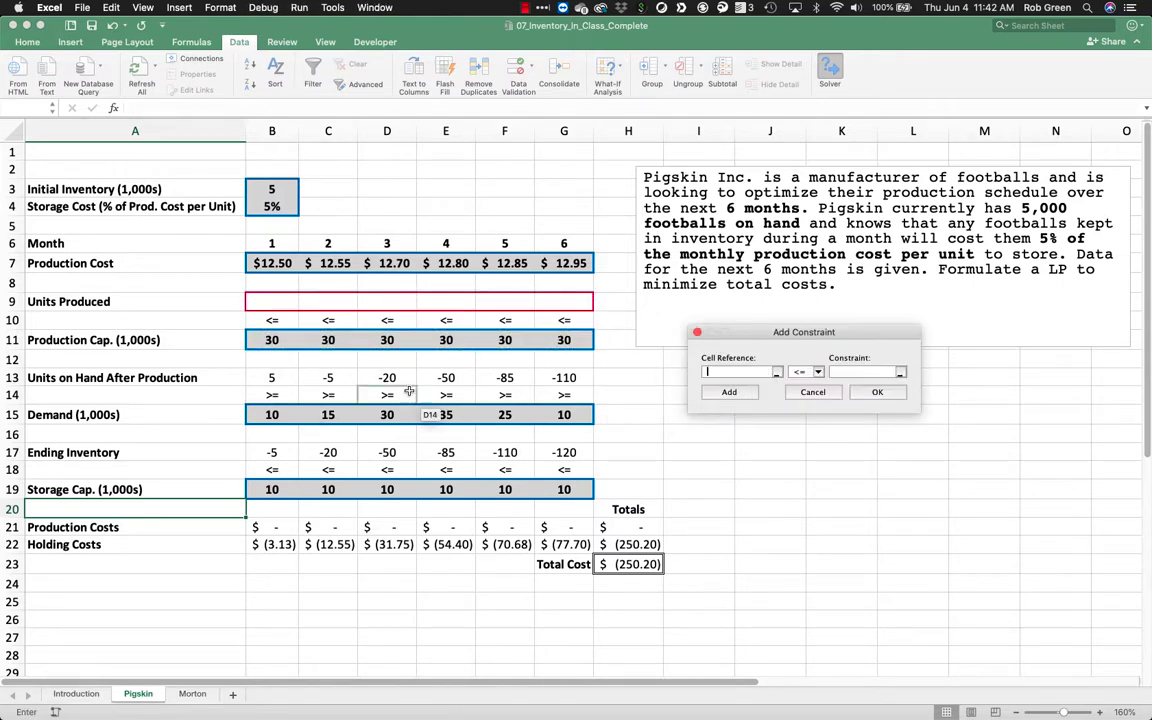
Add constraint B13:G13 >= B15:G15 for demand, then set up B17:G17 <= B19:G19 for storage.
left_click_drag(272, 377, 565, 377)
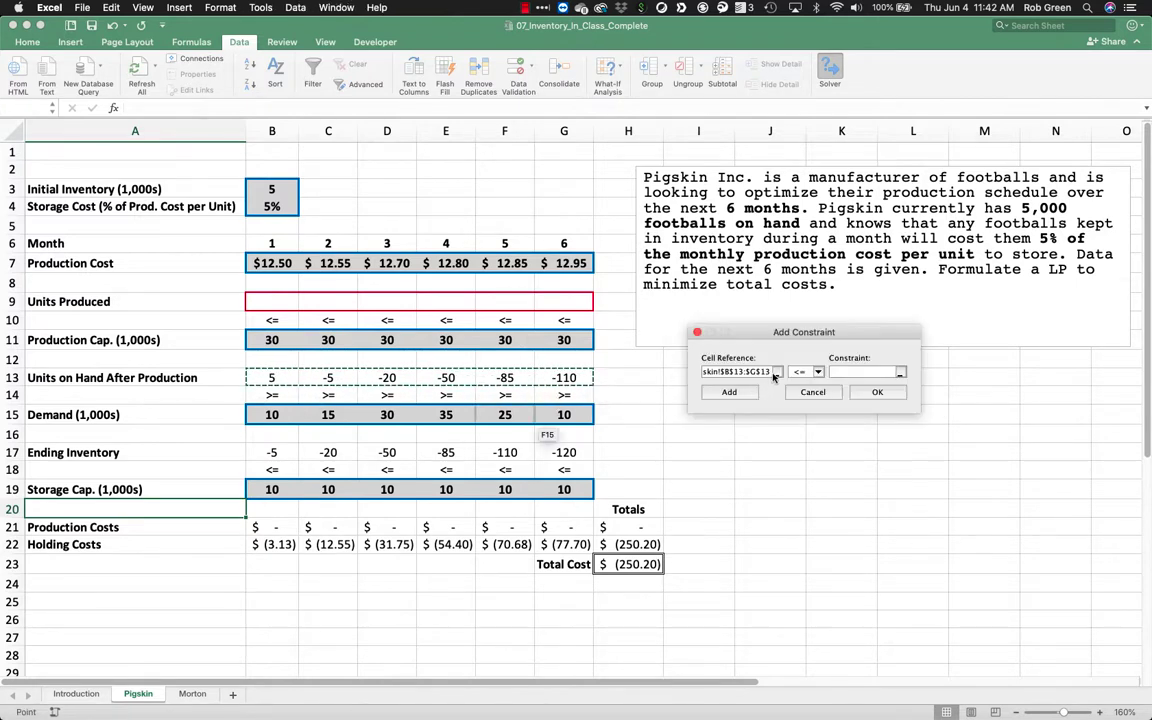
left_click(810, 371)
left_click(803, 396)
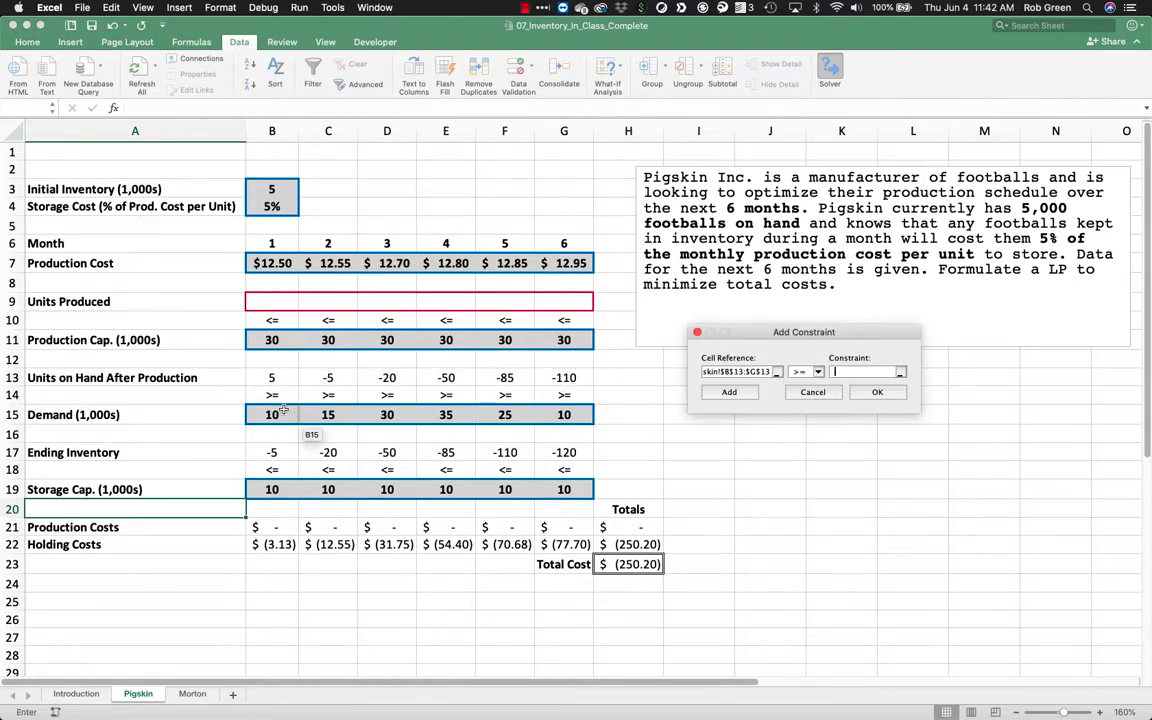
left_click_drag(272, 415, 600, 415)
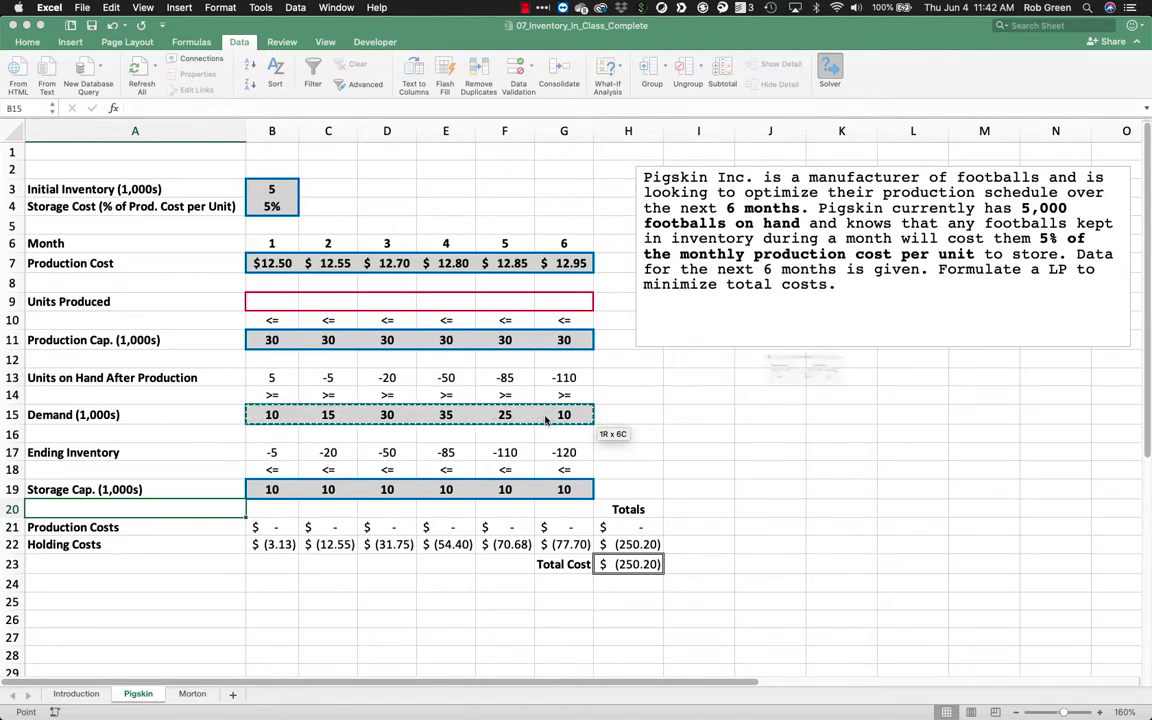
left_click(729, 392)
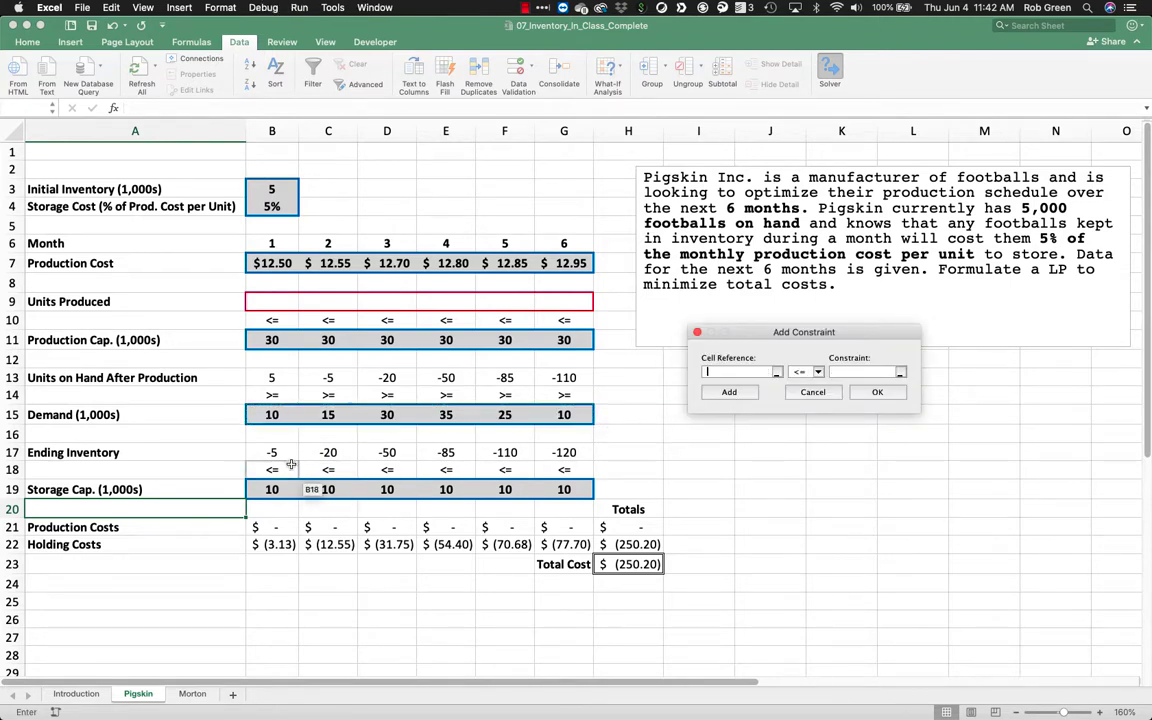
left_click_drag(272, 452, 640, 455)
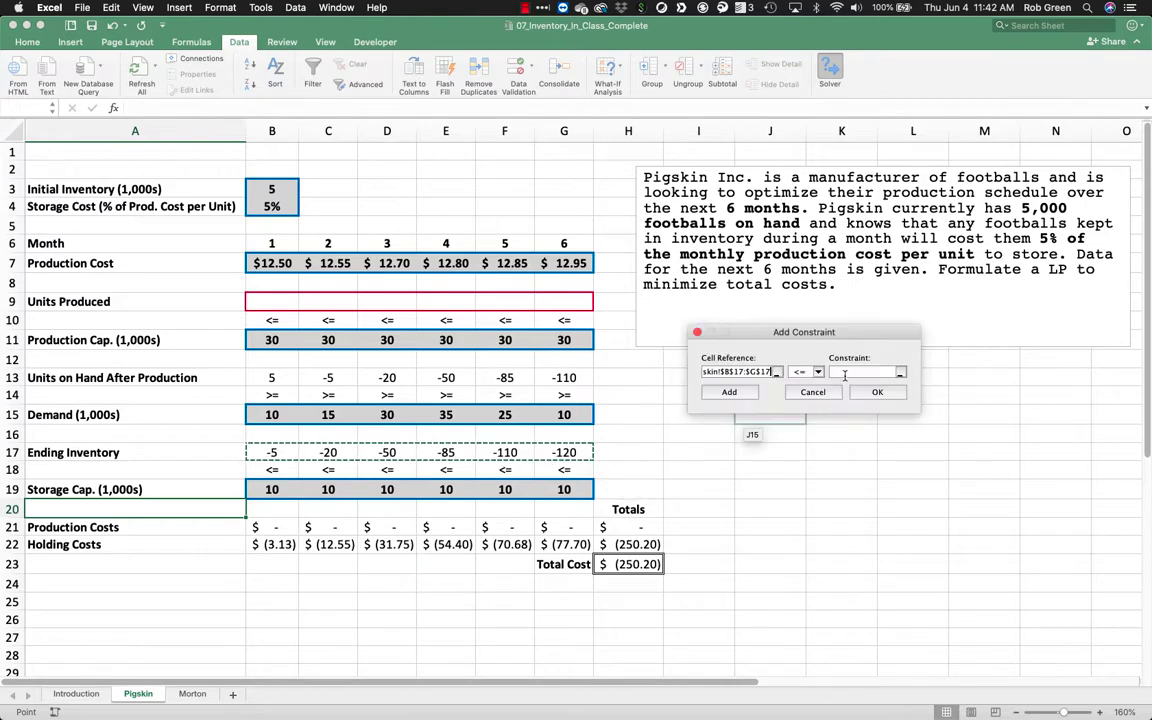
left_click_drag(275, 489, 558, 485)
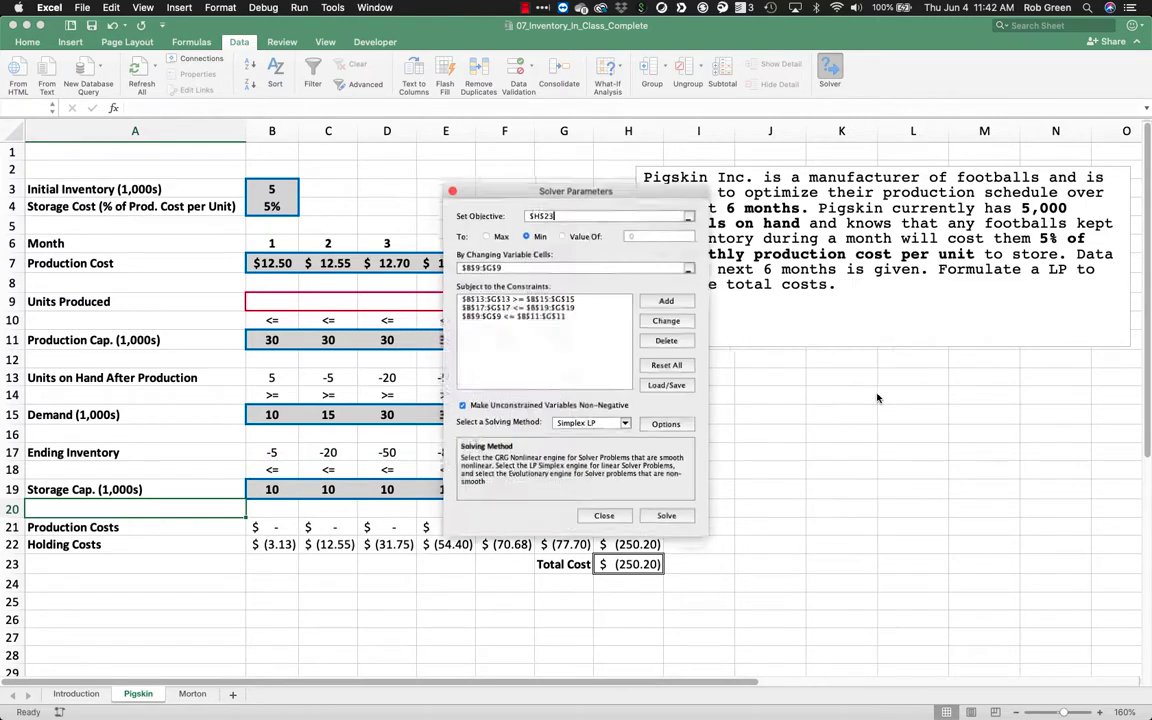
Confirm the storage constraint, solve, and keep units 5, 20, 30, 30, 25, 10 at $1,535.56.
left_click(877, 392)
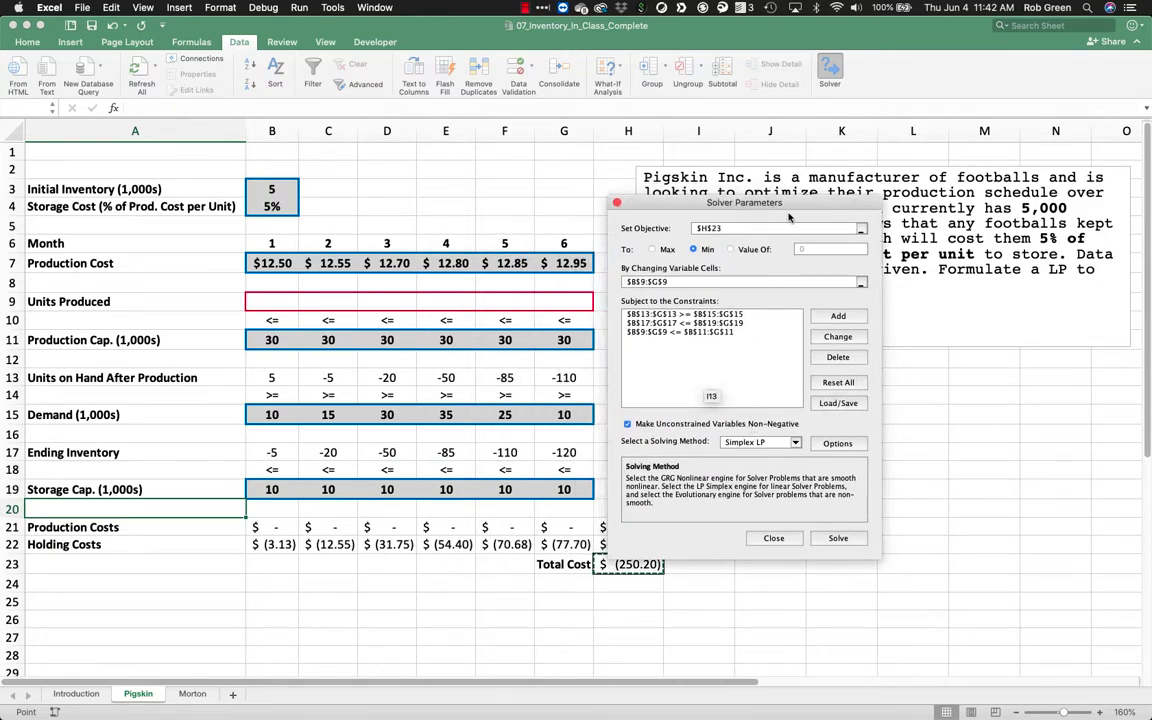
left_click_drag(789, 206, 893, 198)
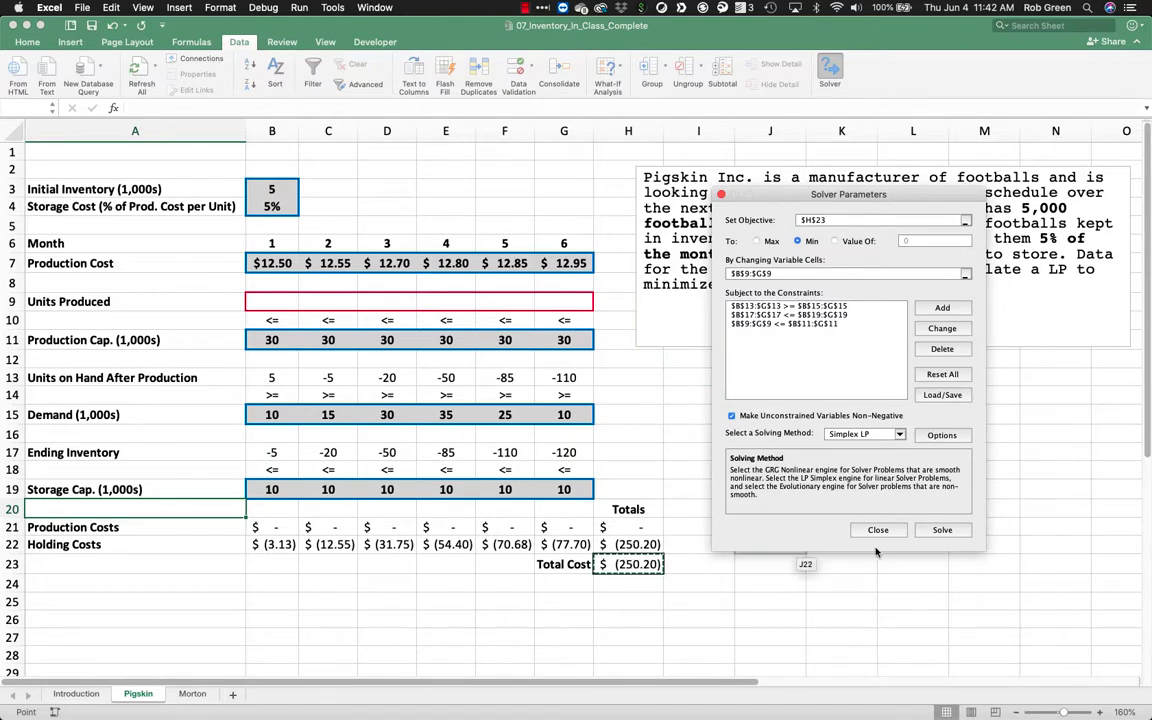
left_click(942, 531)
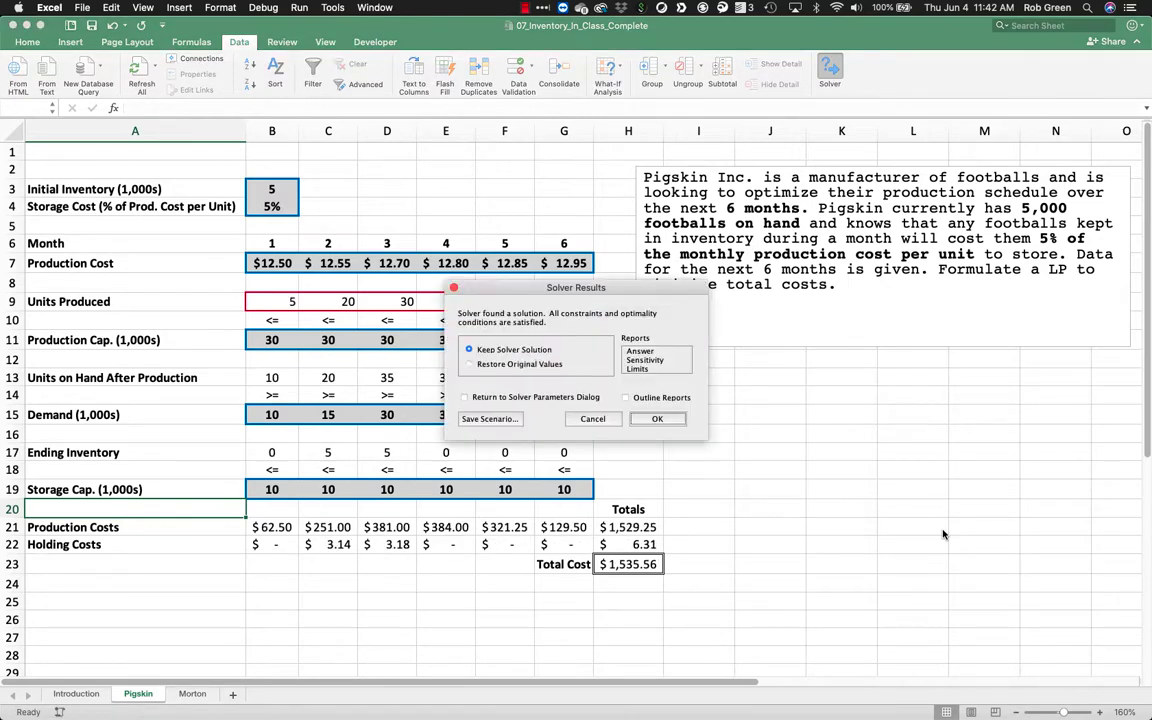
left_click(657, 419)
left_click(645, 566)
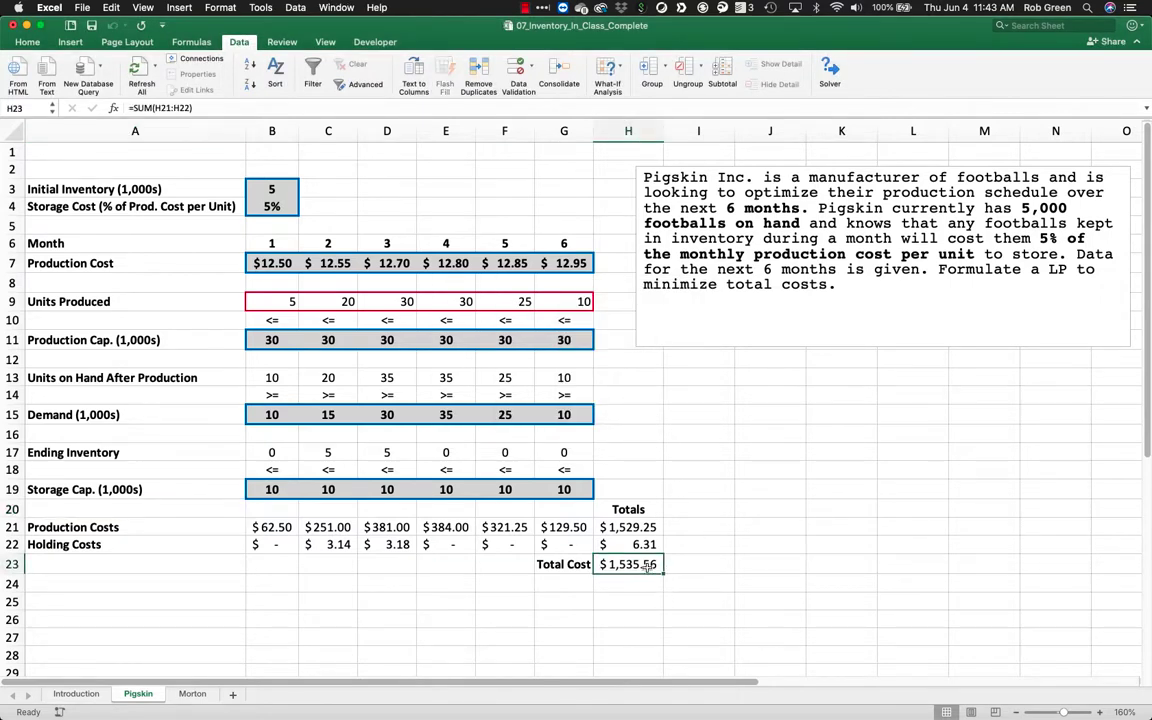
double_click(276, 527)
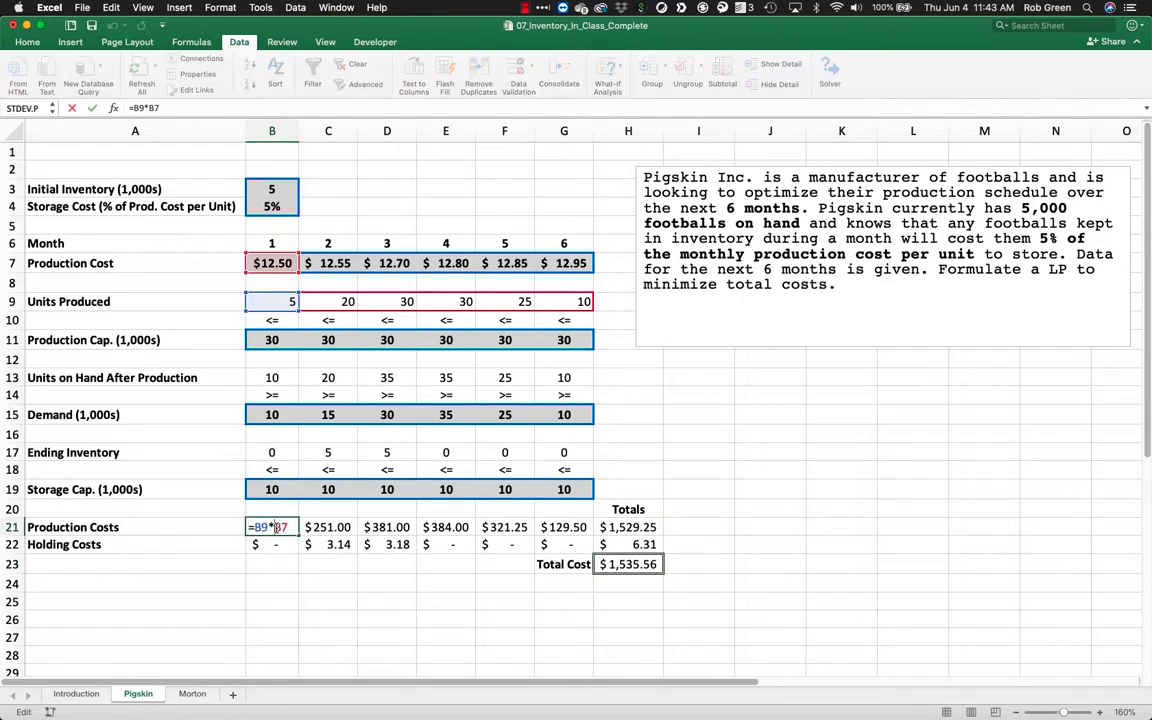
key("Escape")
left_click(630, 562)
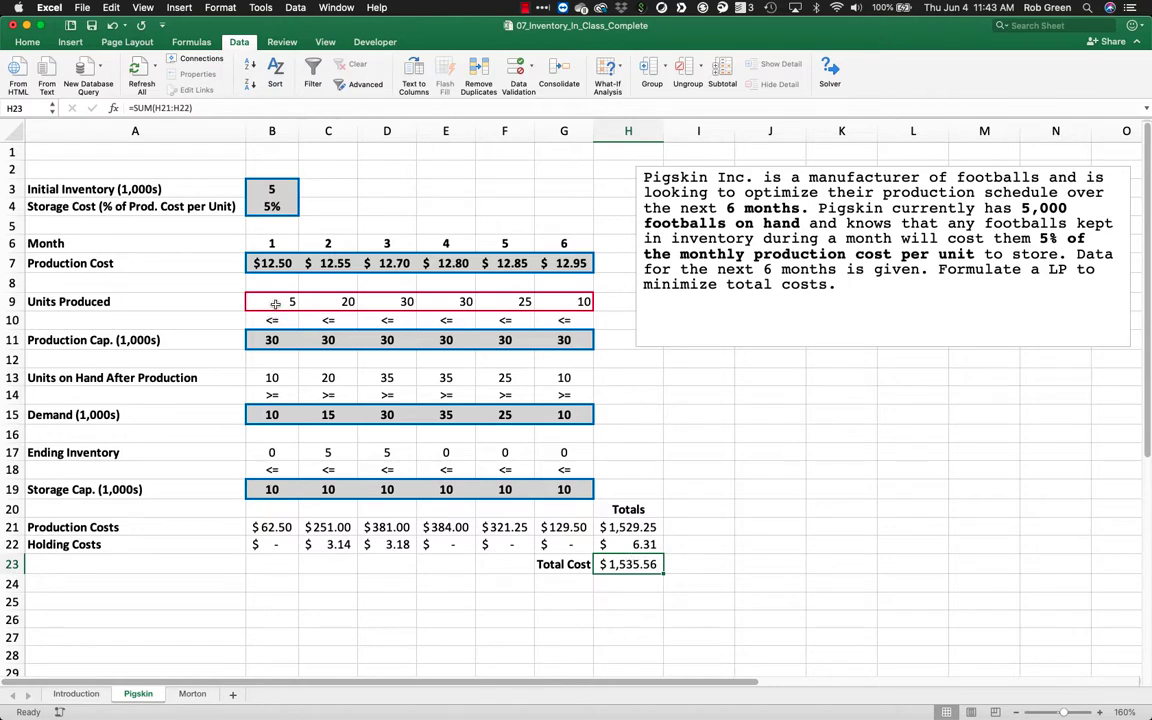
left_click_drag(252, 300, 572, 340)
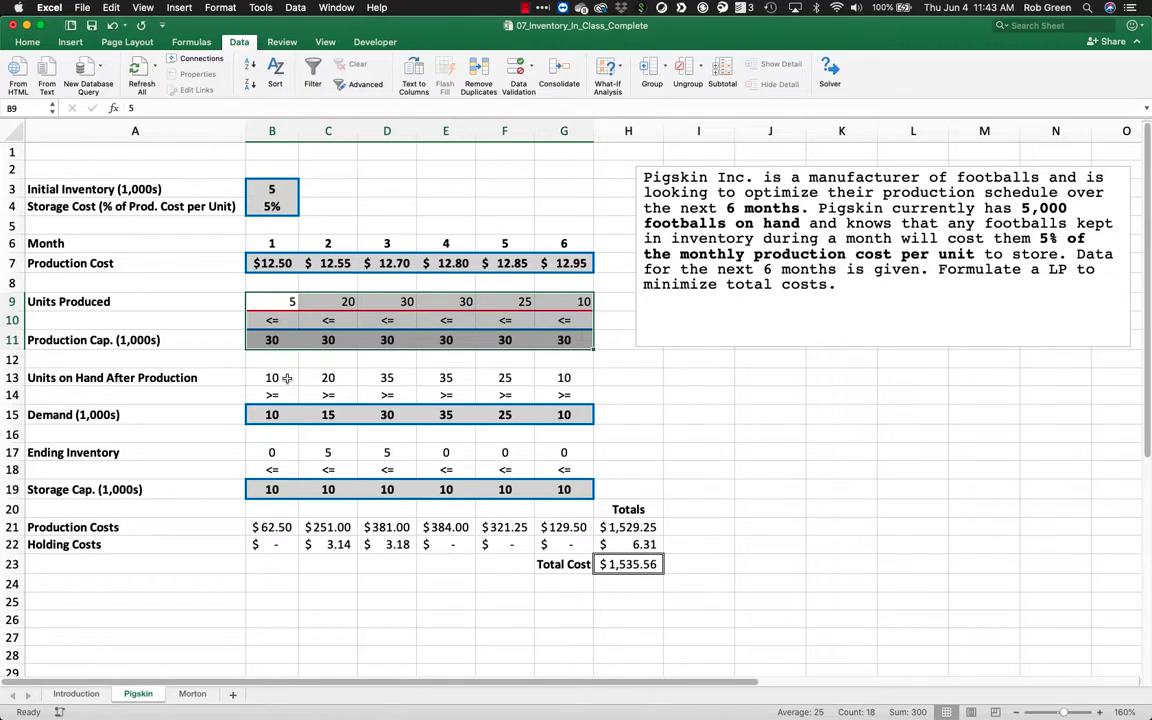
left_click_drag(287, 378, 563, 412)
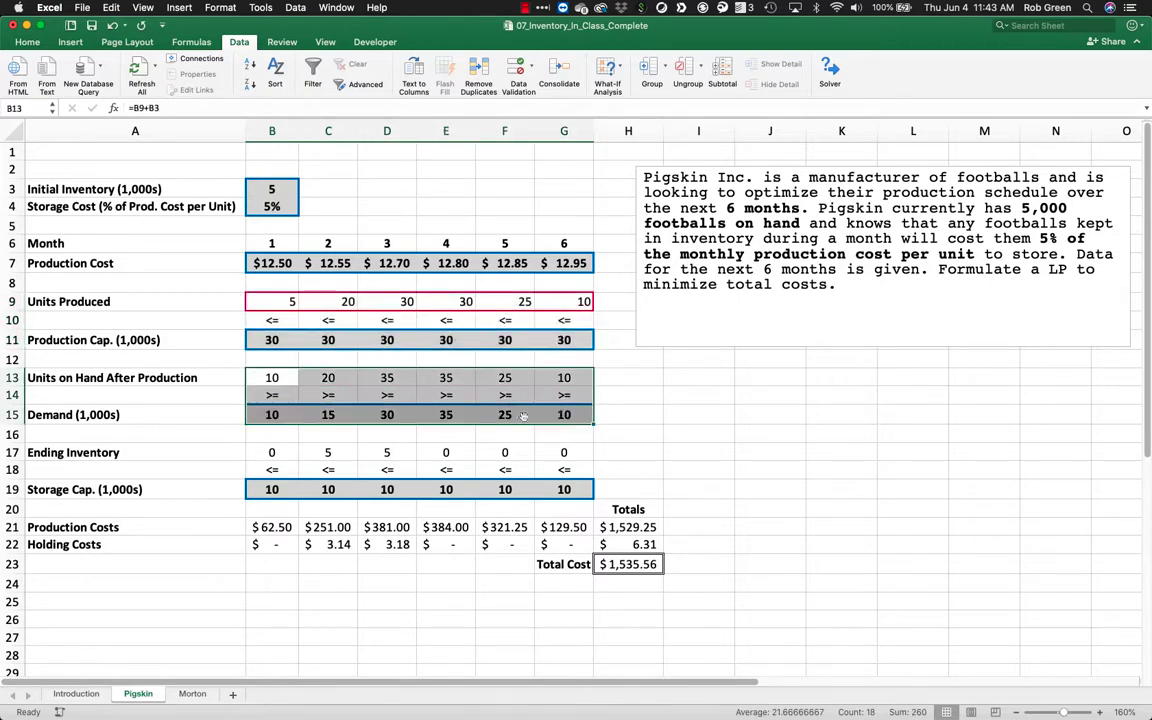
left_click_drag(275, 452, 597, 489)
left_click(710, 511)
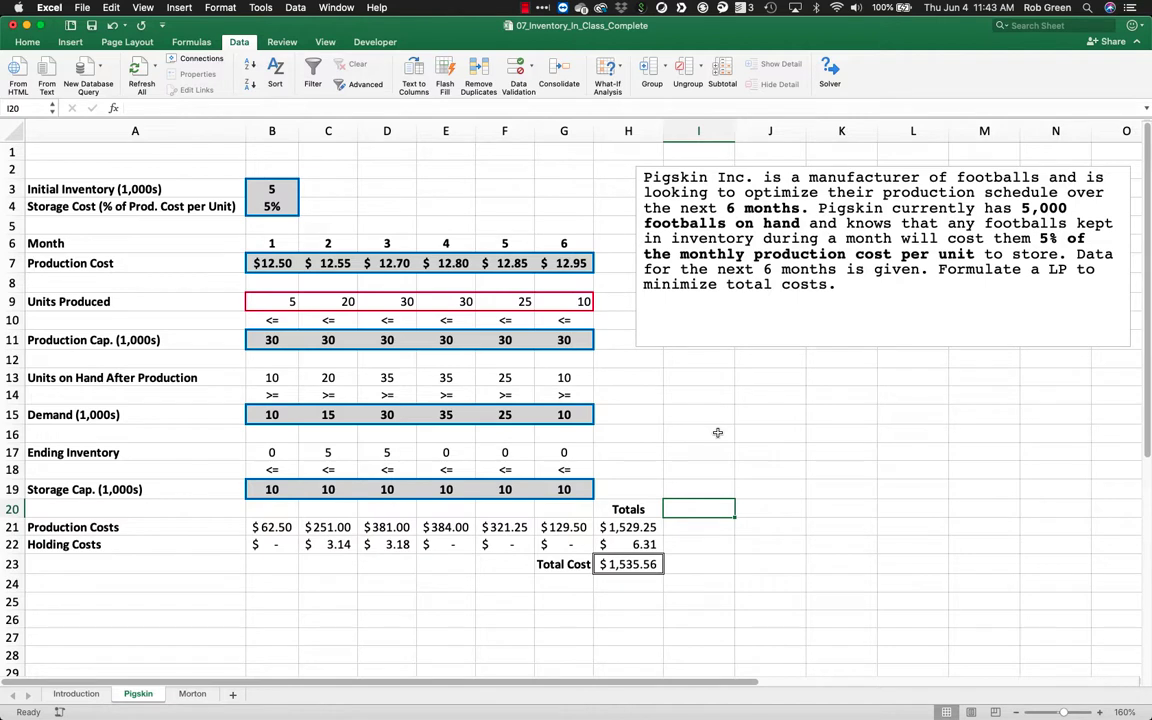
left_click_drag(268, 263, 270, 489)
left_click(270, 489)
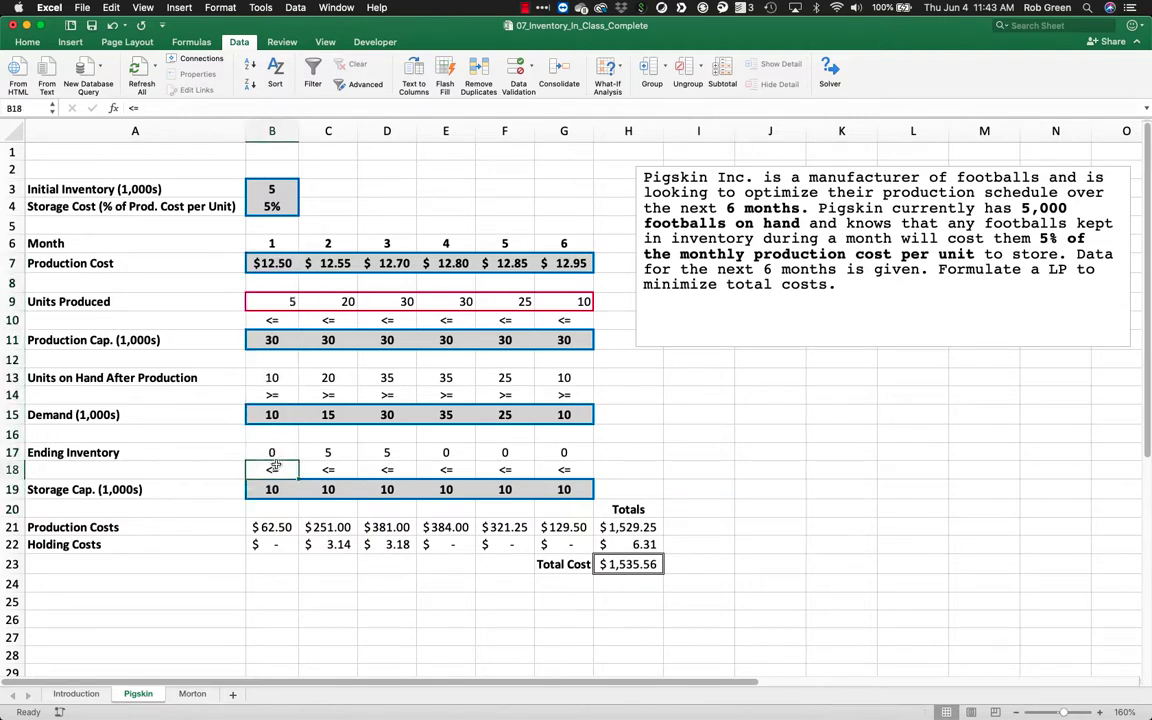
left_click(303, 263)
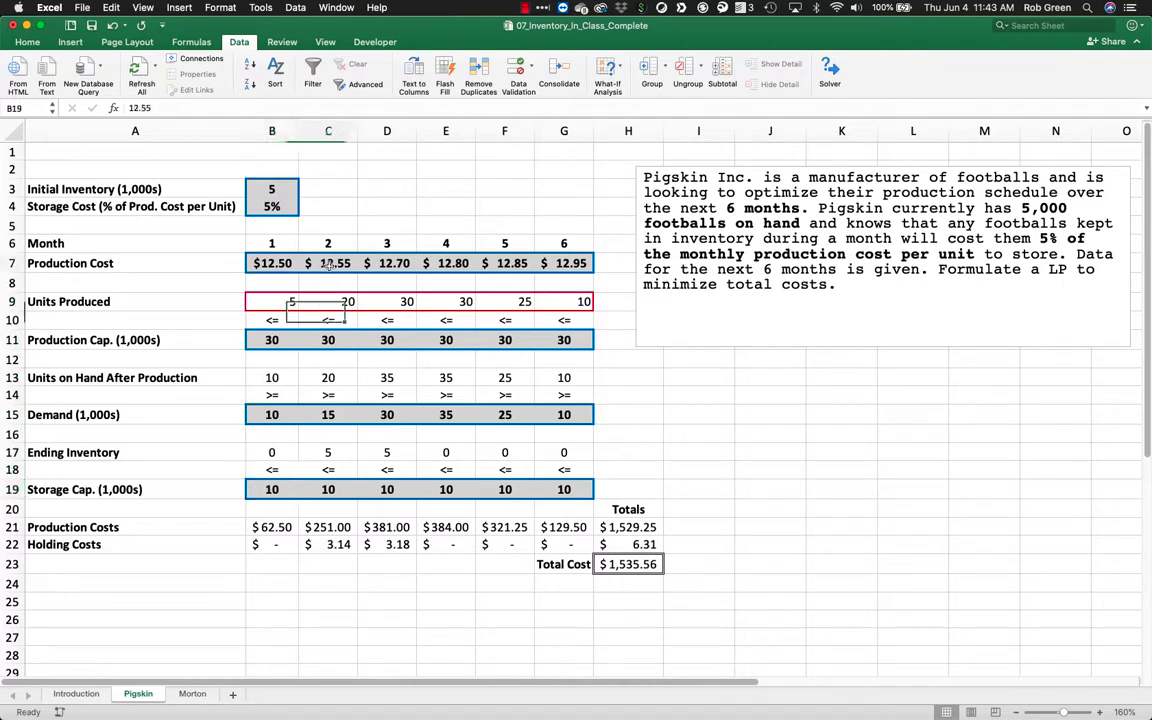
double_click(330, 378)
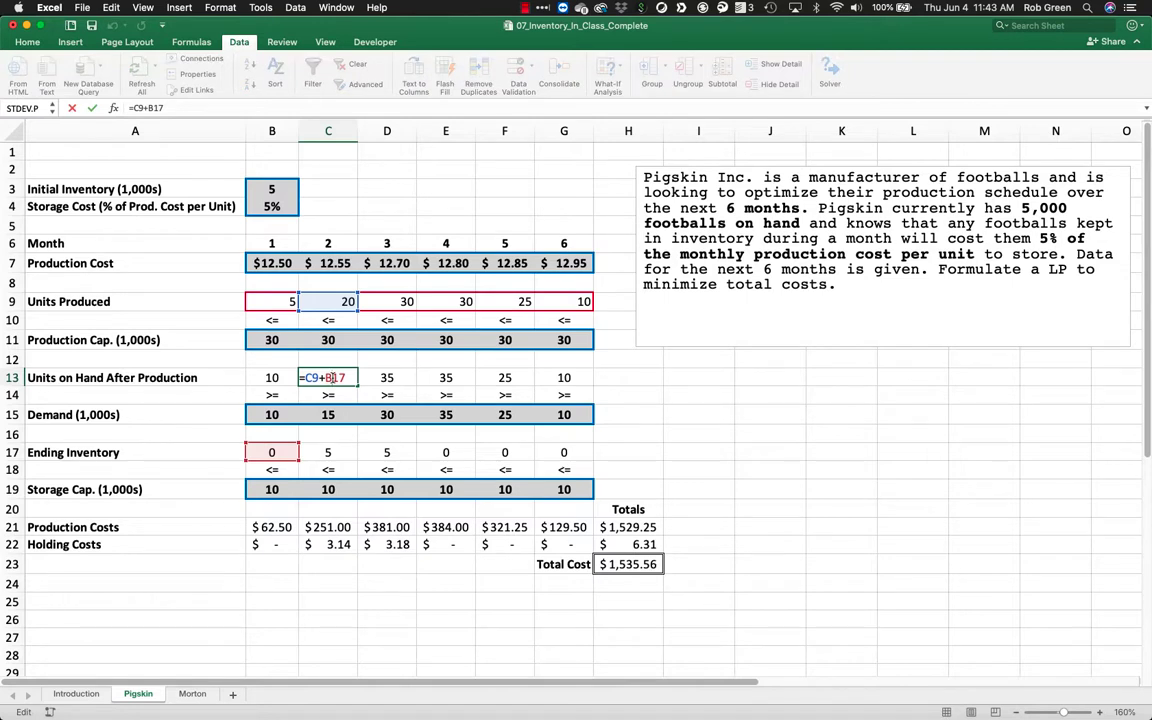
key("Return")
double_click(389, 378)
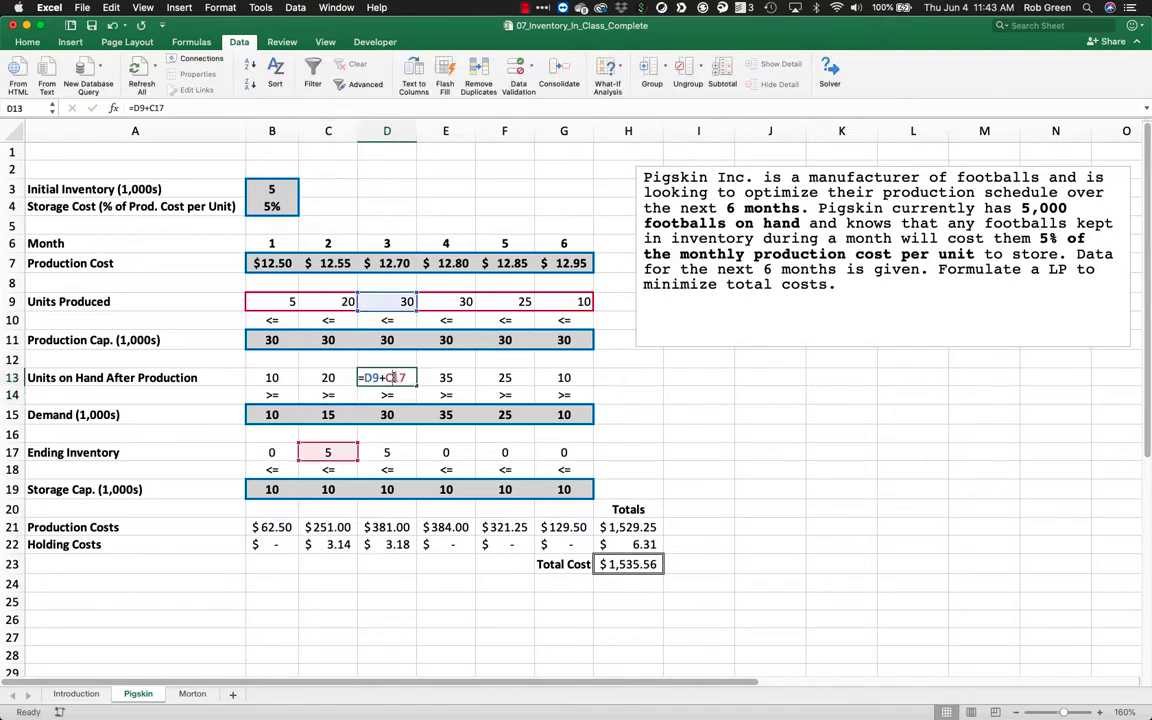
key("Return")
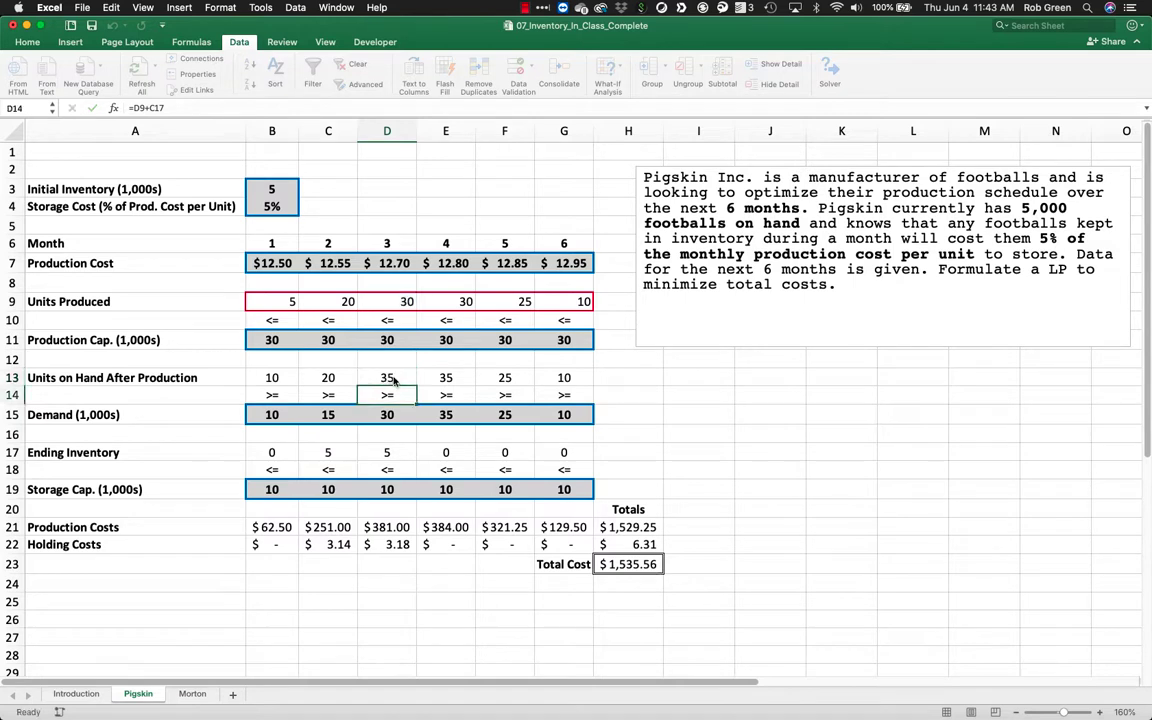
double_click(443, 378)
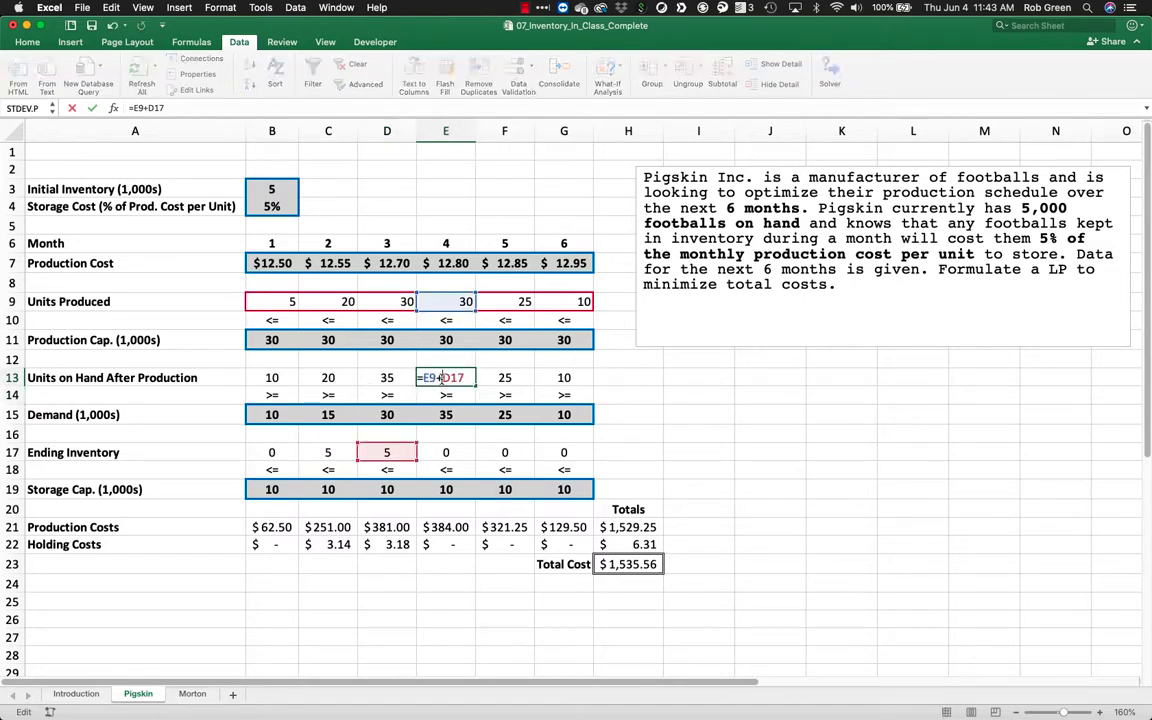
key("Return")
left_click_drag(268, 265, 328, 490)
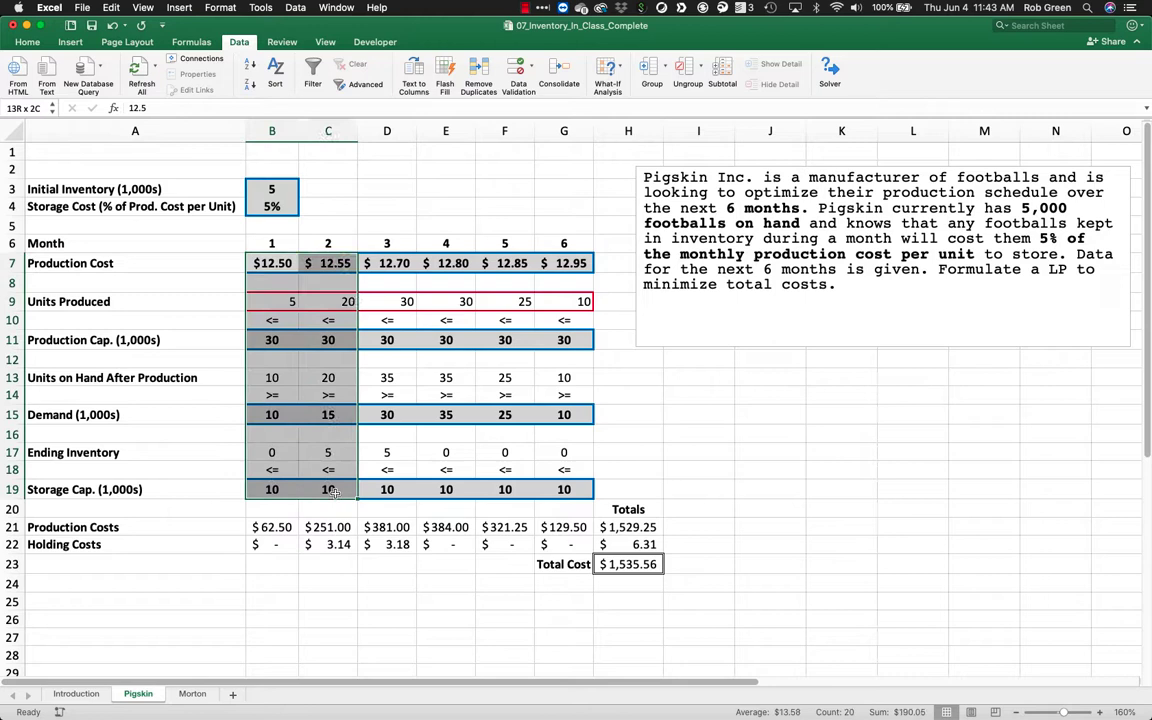
left_click(324, 430)
left_click(272, 248)
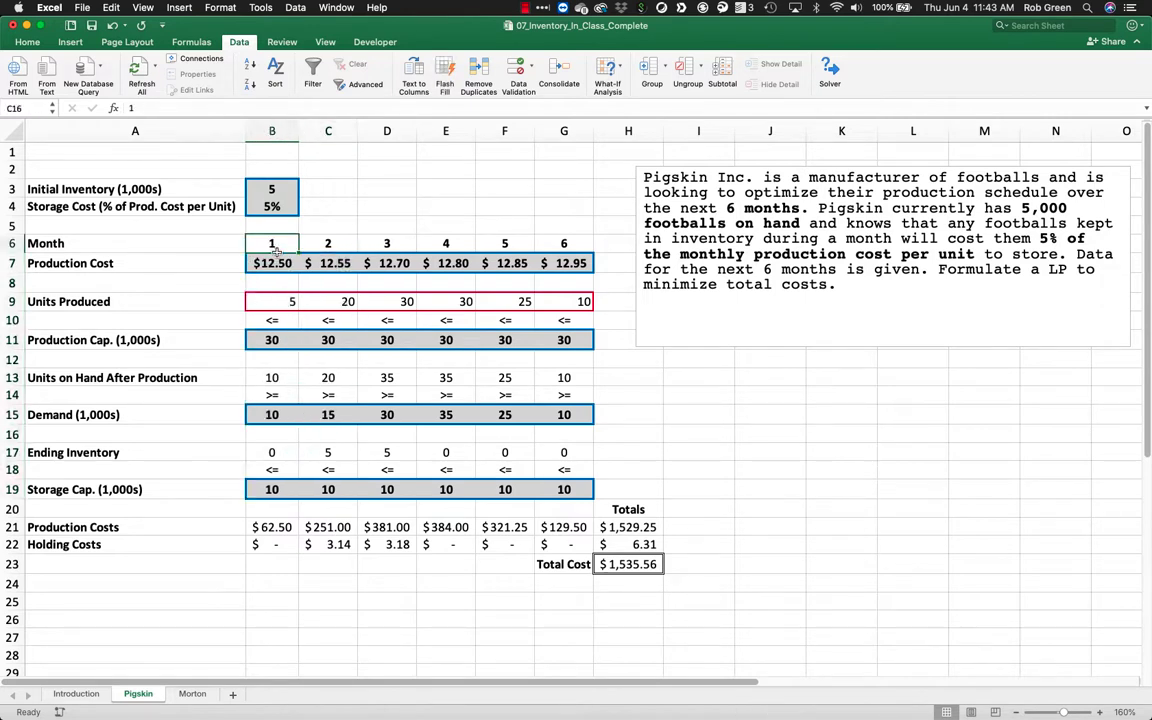
left_click_drag(272, 248, 268, 490)
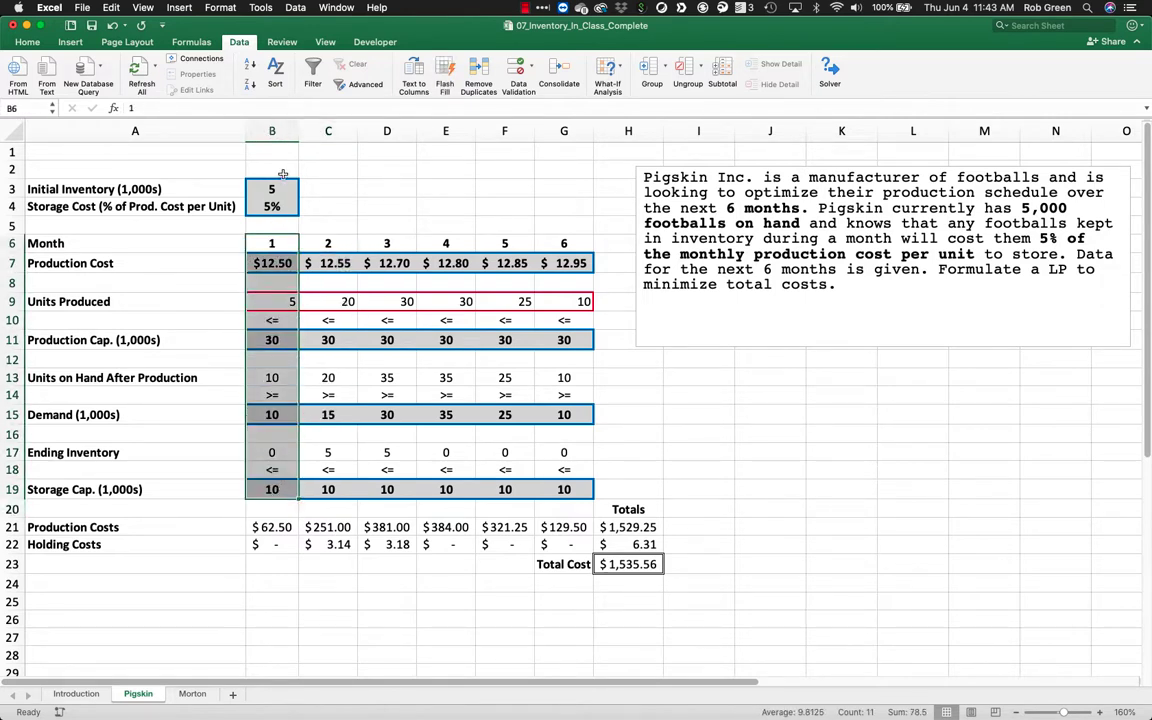
left_click(305, 290)
left_click_drag(305, 262, 558, 488)
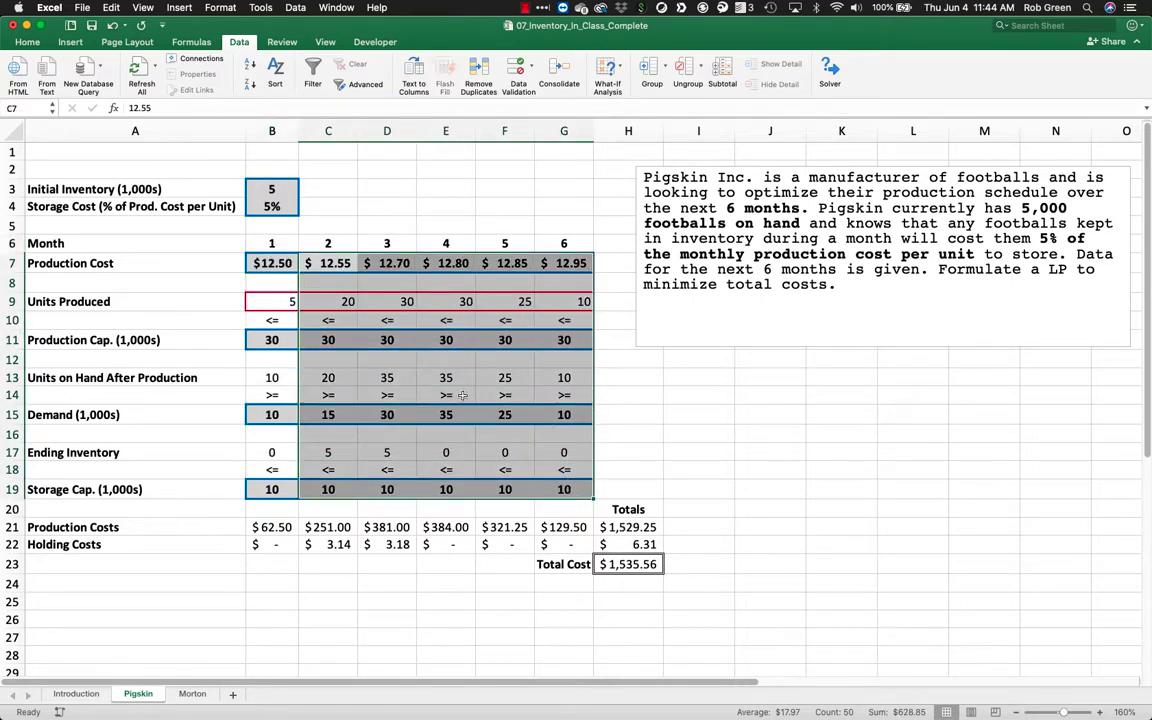
left_click(638, 358)
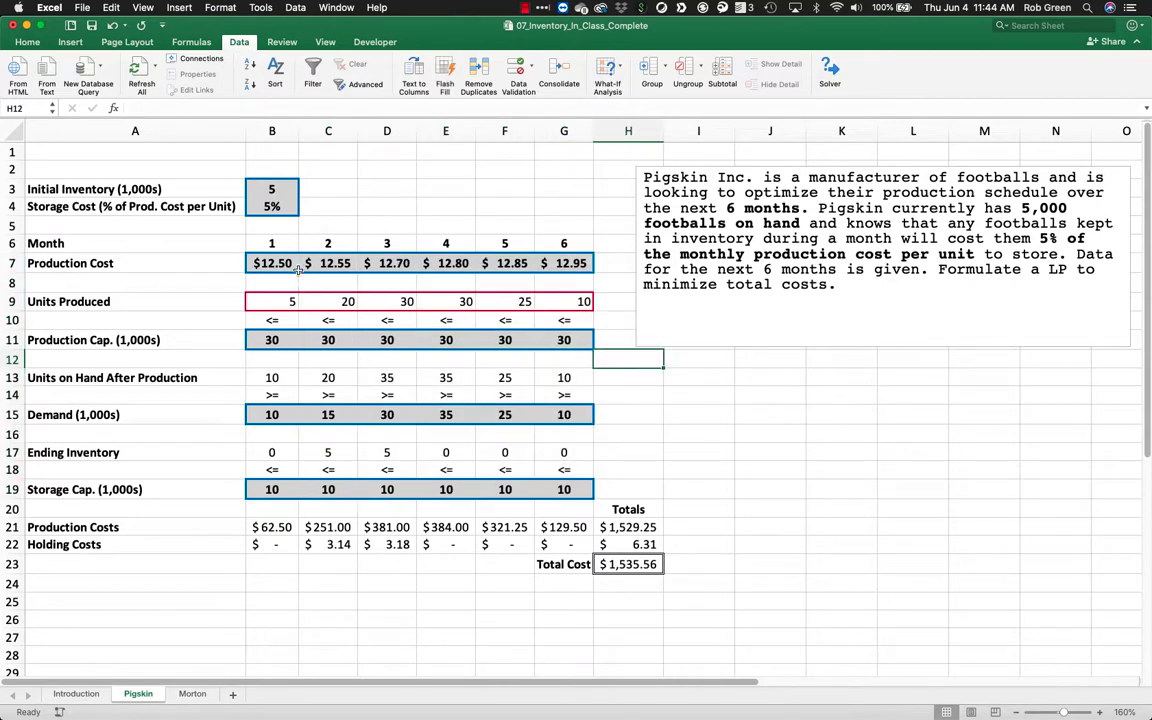
left_click_drag(270, 263, 330, 488)
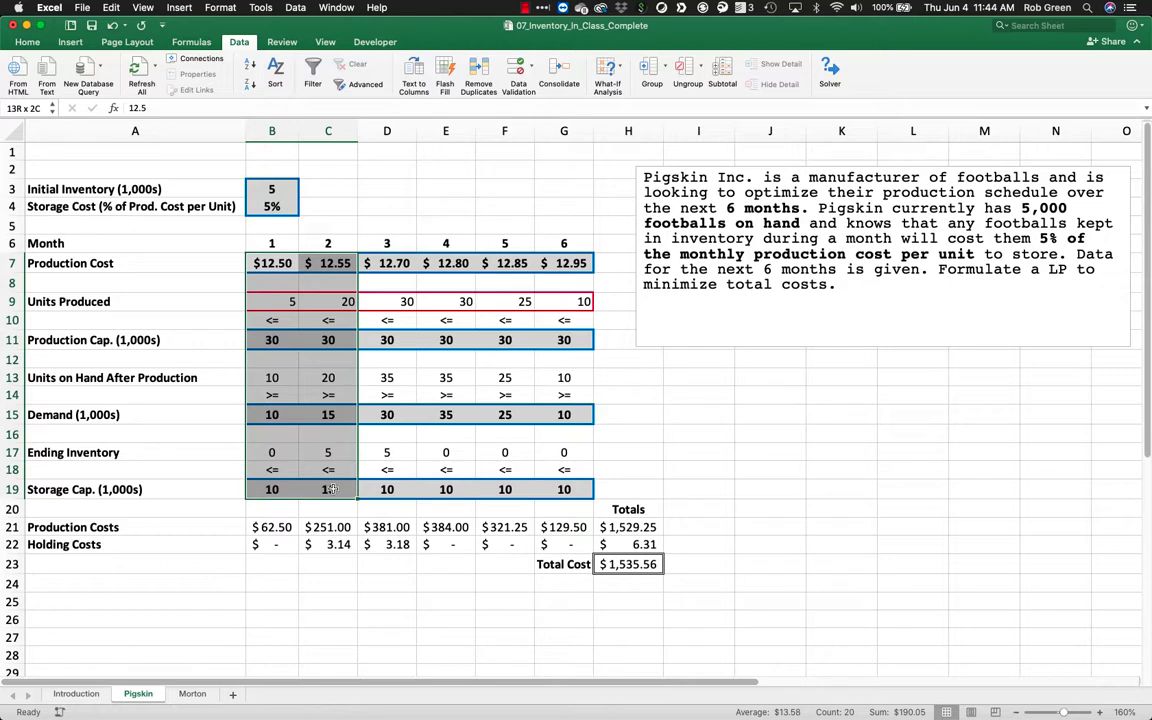
left_click_drag(330, 488, 330, 488)
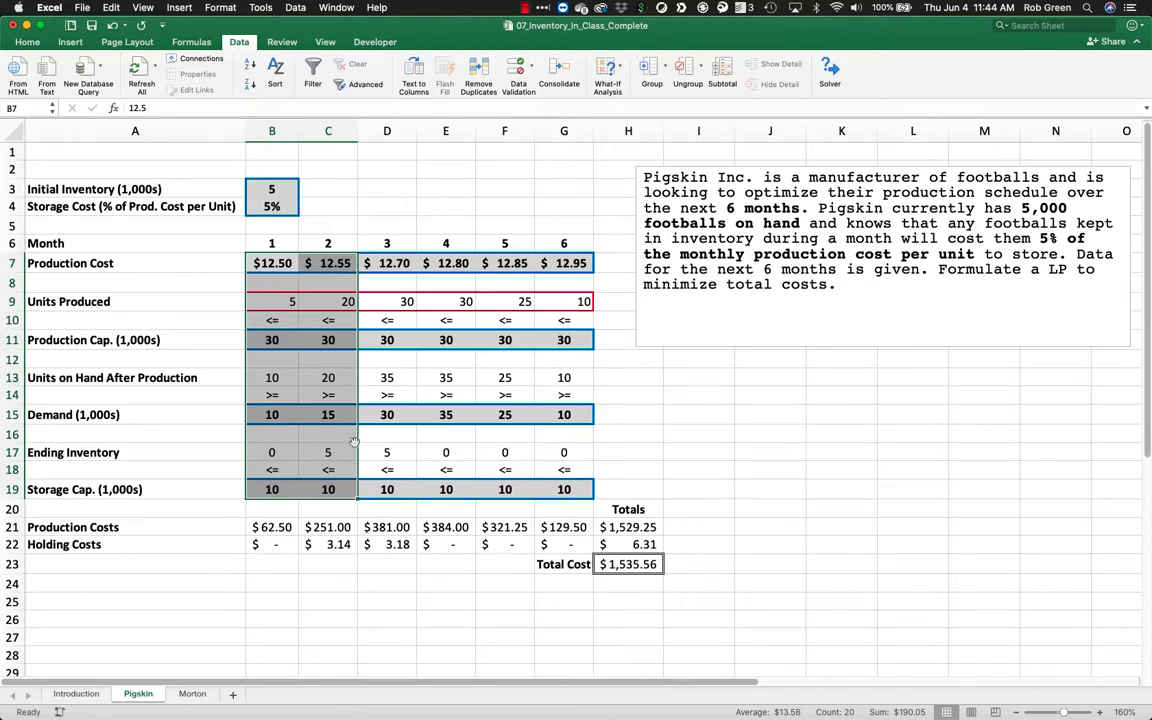
left_click(666, 432)
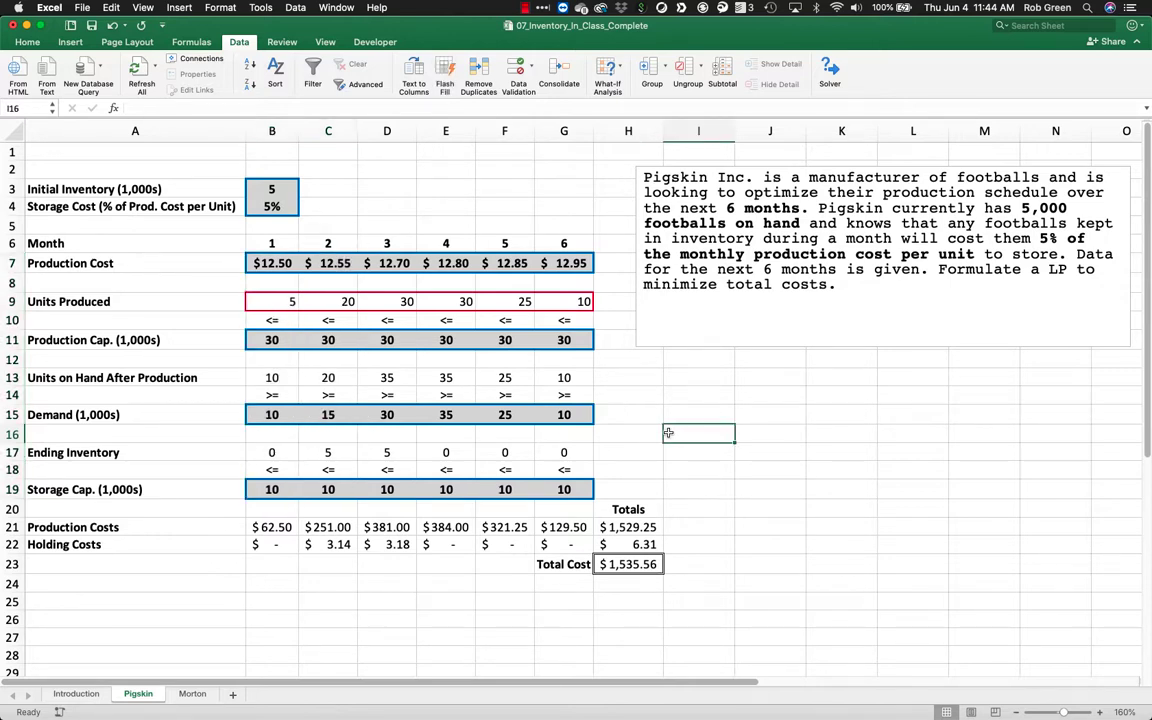